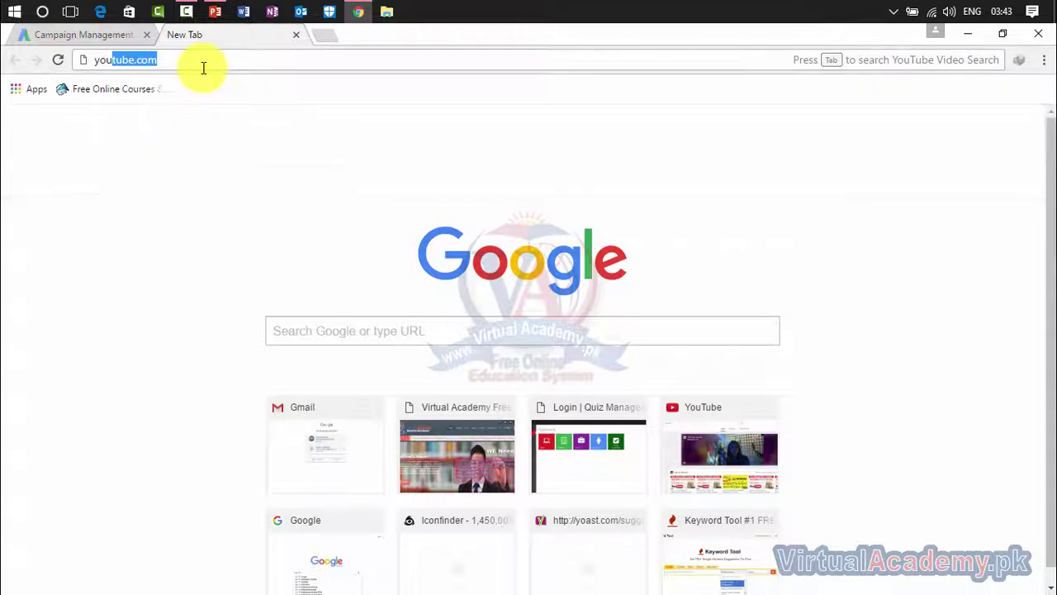
# - Open the Google home page in a new browser tab
pyautogui.click(331, 33)
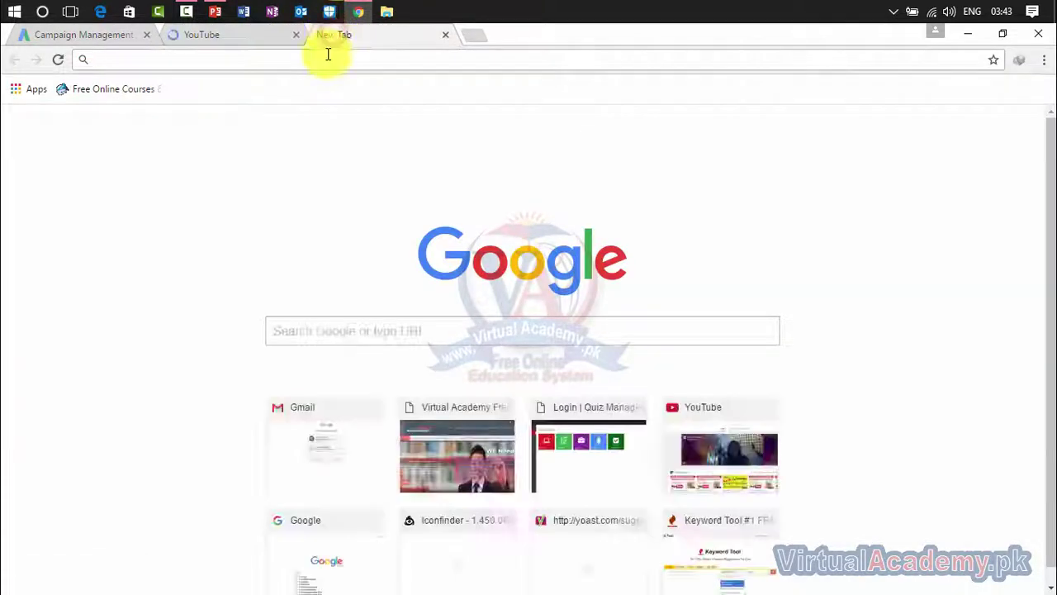
pyautogui.write('google')
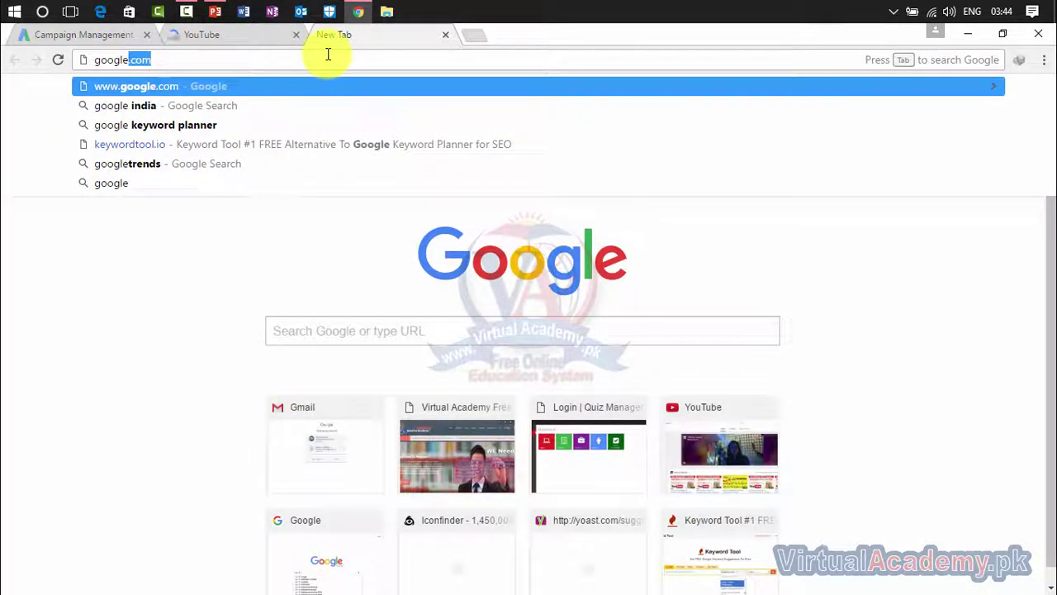
pyautogui.press('Return')
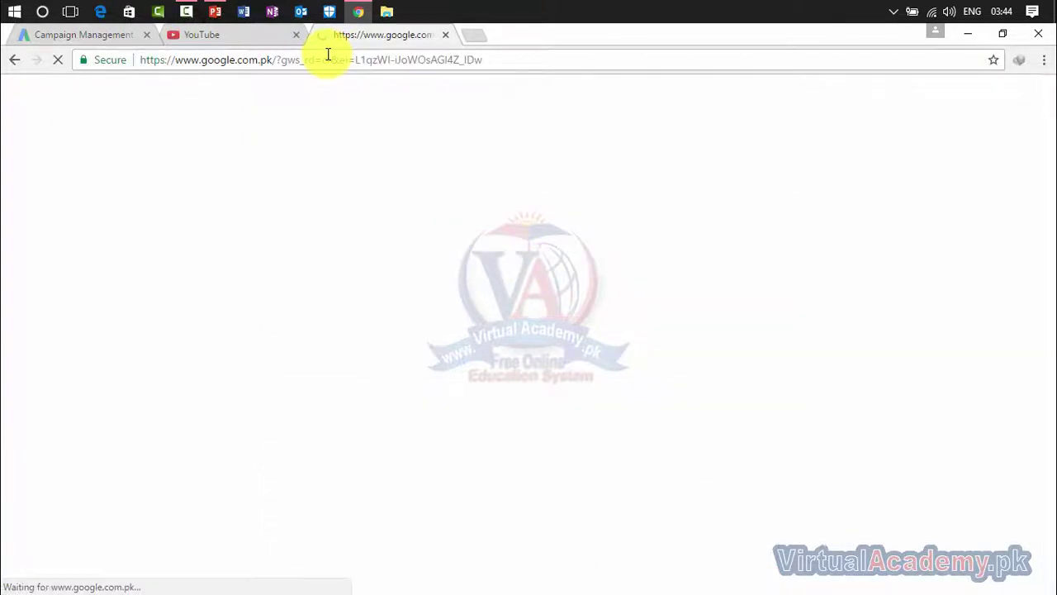
# - Return to YouTube and look up the search suggestions for "top 10" and "top 10 onlie"
pyautogui.click(236, 43)
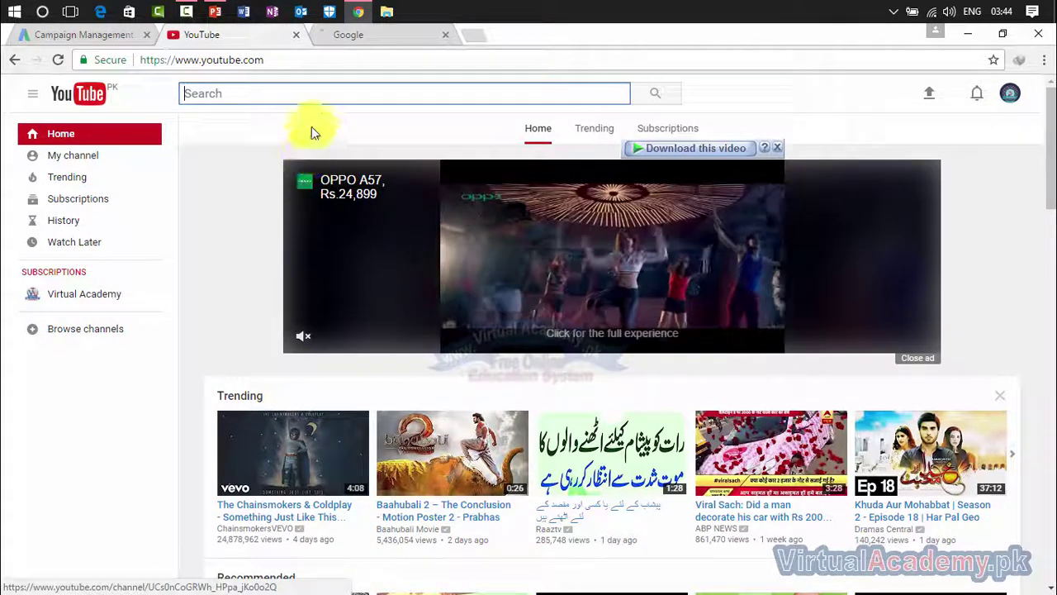
pyautogui.click(310, 92)
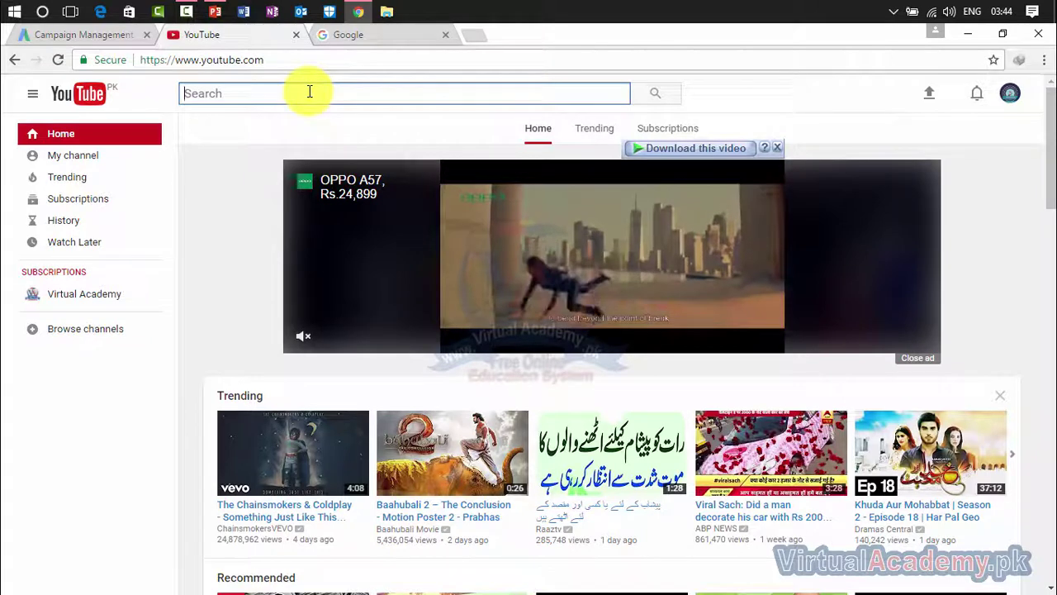
pyautogui.write('top')
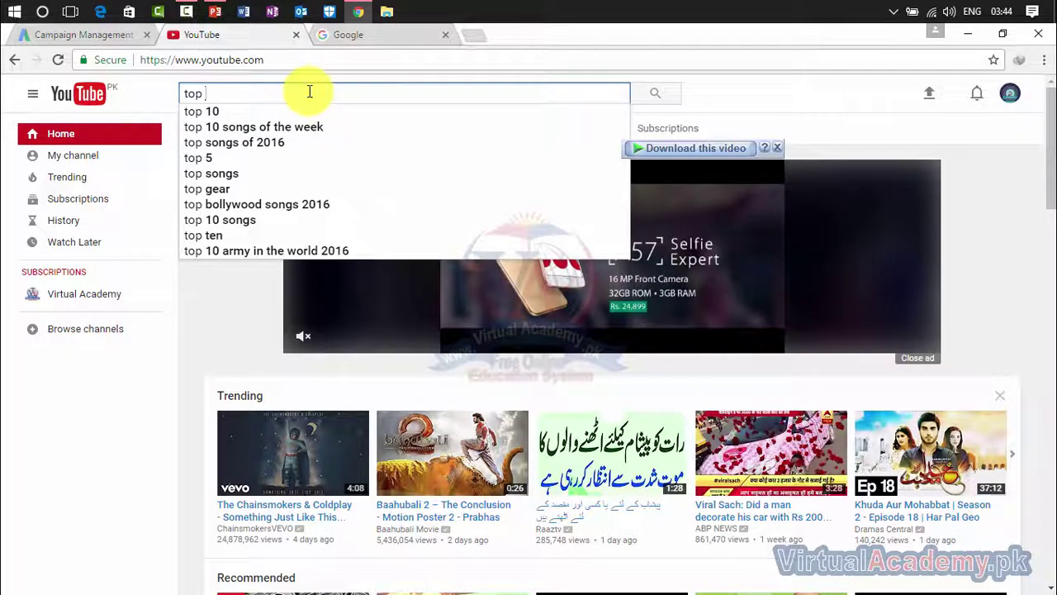
pyautogui.write('10')
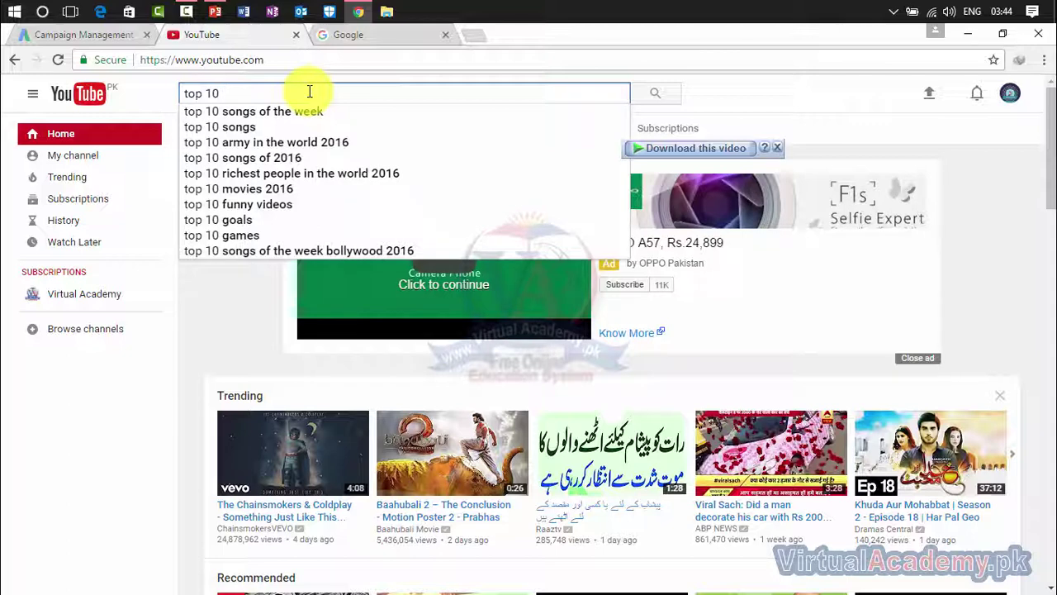
pyautogui.write('onlie')
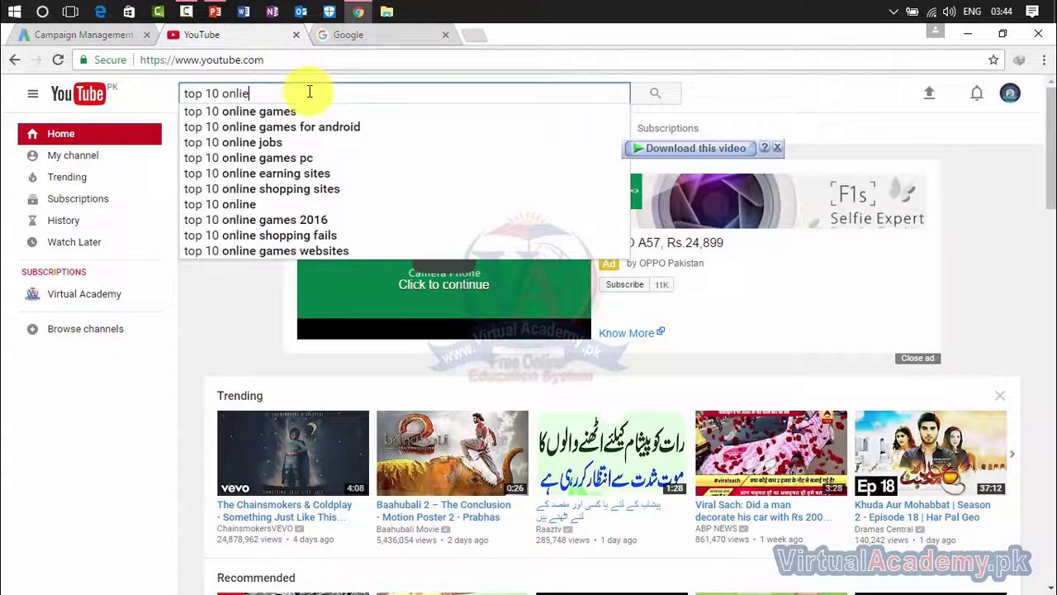
# - Change the search text to "top 10 ed" to examine its suggestions
pyautogui.press('BackSpace')
pyautogui.press('BackSpace')
pyautogui.press('BackSpace')
pyautogui.press('BackSpace')
pyautogui.press('BackSpace')
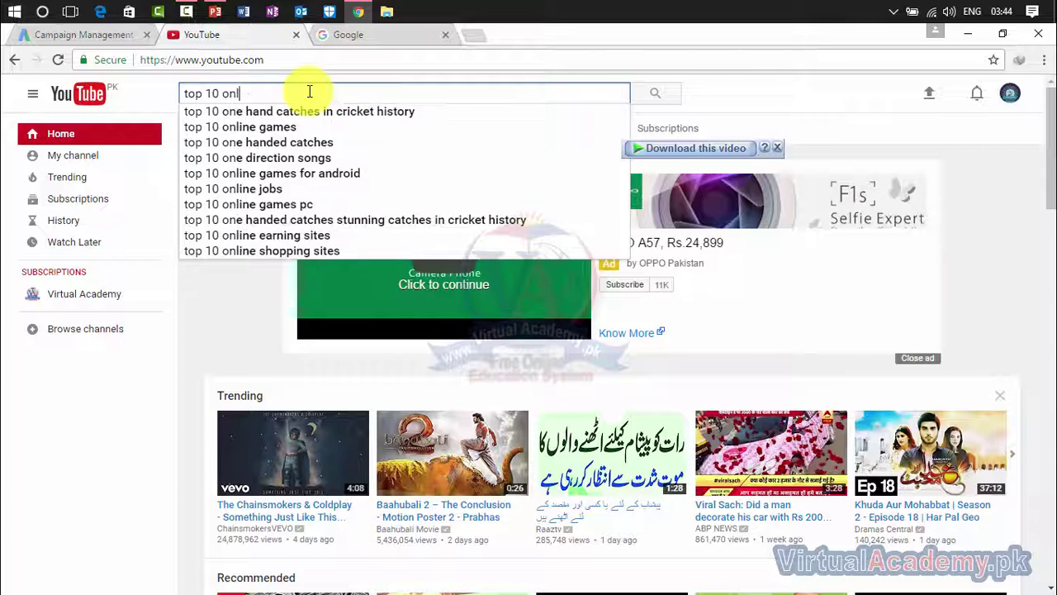
pyautogui.write('ed')
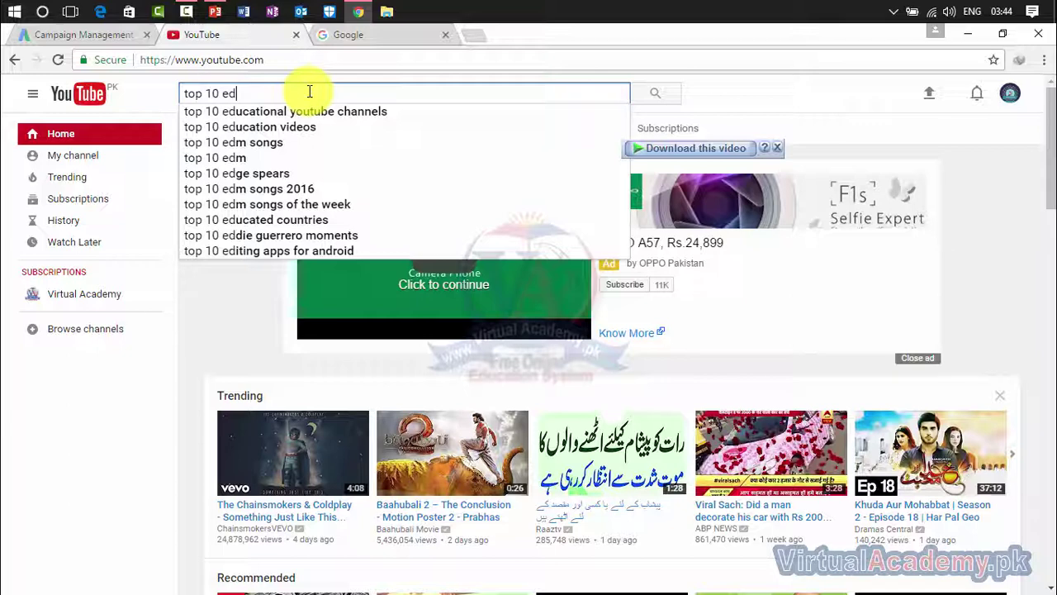
# - Clear the search text and look up suggestions for "how to make"
pyautogui.press('BackSpace')
pyautogui.press('BackSpace')
pyautogui.press('BackSpace')
pyautogui.press('BackSpace')
pyautogui.press('BackSpace')
pyautogui.press('BackSpace')
pyautogui.press('BackSpace')
pyautogui.press('BackSpace')
pyautogui.press('BackSpace')
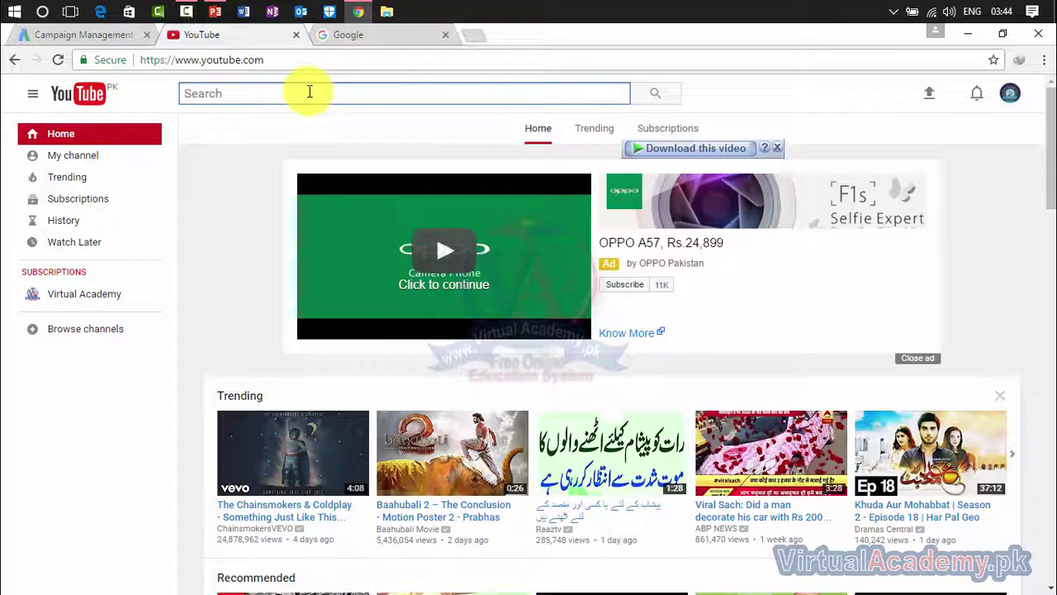
pyautogui.write('how ')
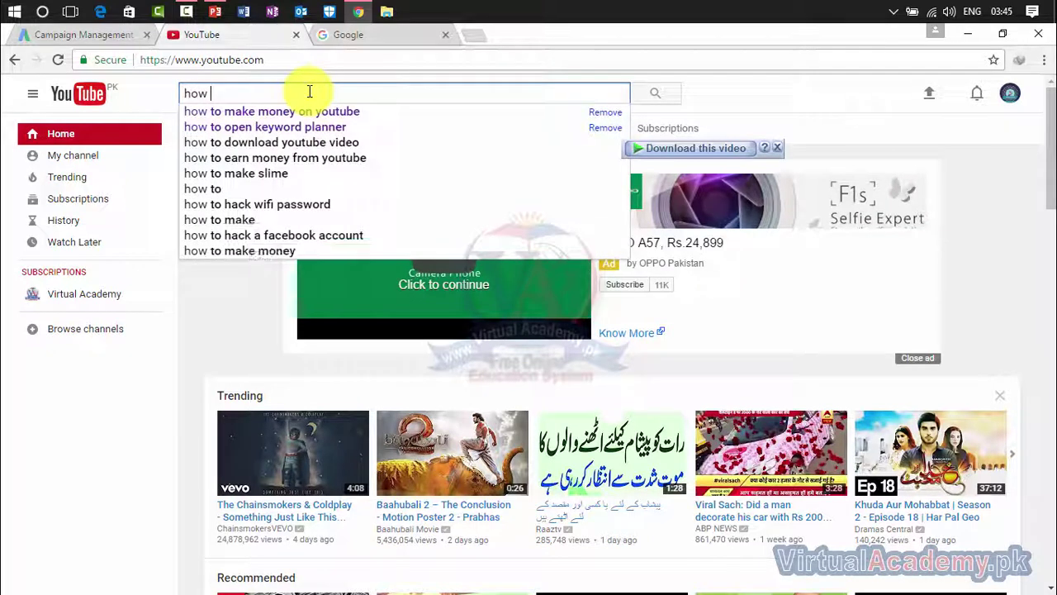
pyautogui.write('to make')
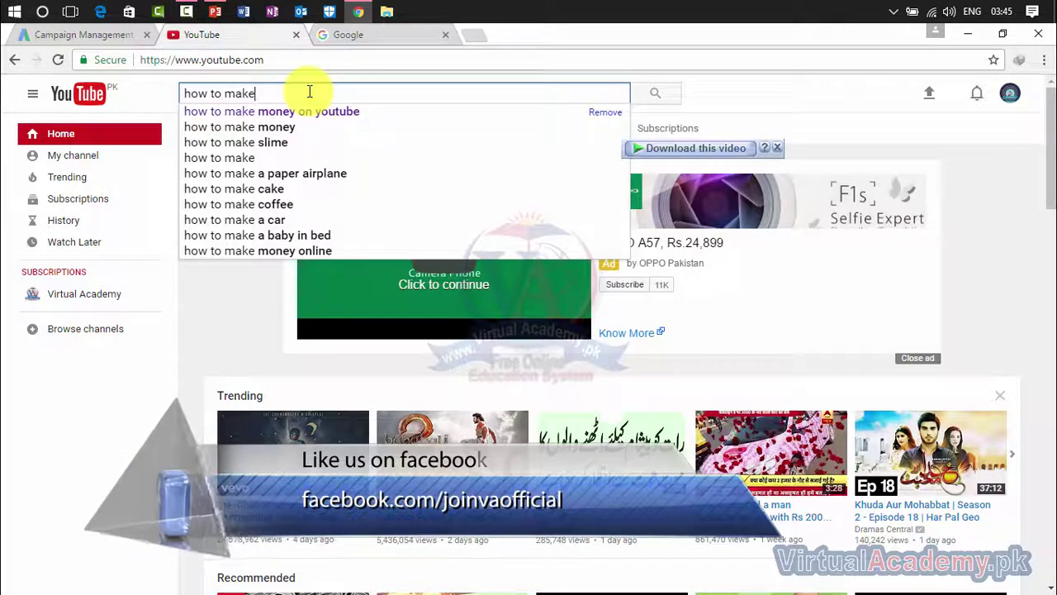
# - Replace the last word so the search text reads "how to de" and examine its suggestions
pyautogui.press('BackSpace')
pyautogui.press('BackSpace')
pyautogui.press('BackSpace')
pyautogui.press('BackSpace')
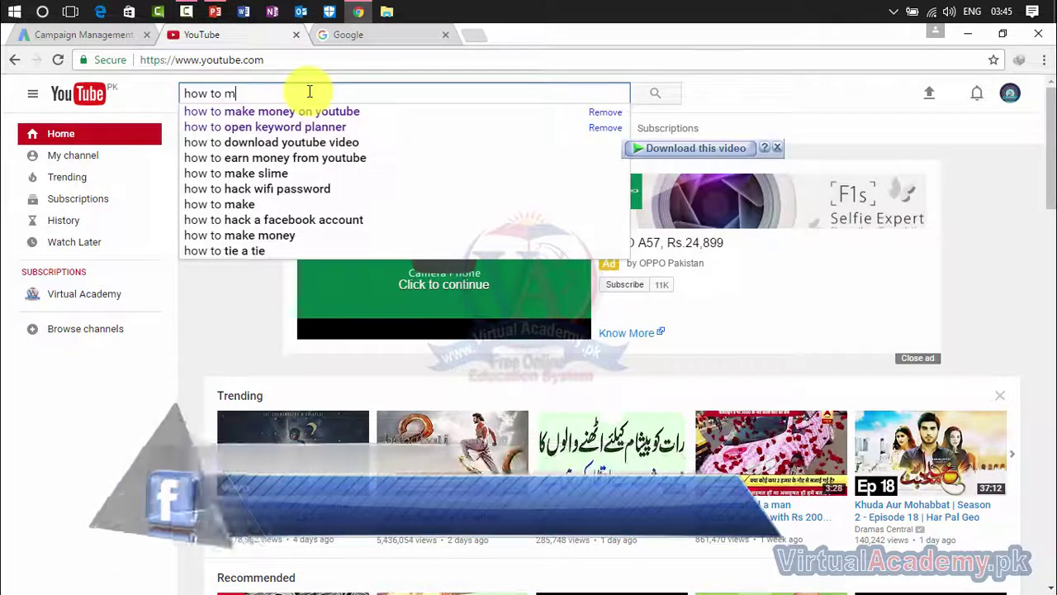
pyautogui.write('de')
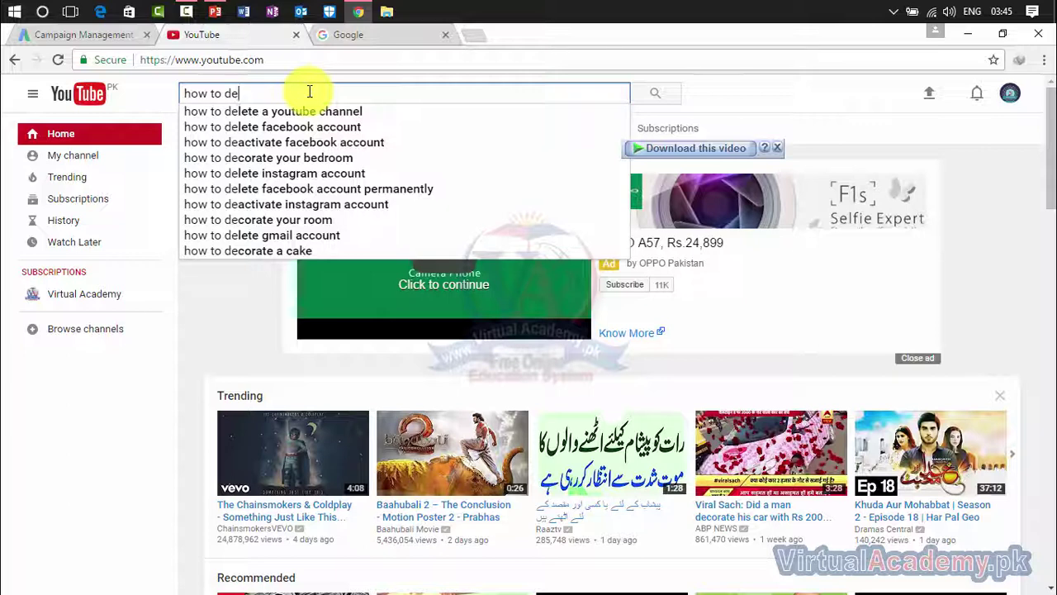
# - Change the search text to "how to find", run the suggested search "how to find keywords for youtube videos" and review the result titles
pyautogui.press('BackSpace')
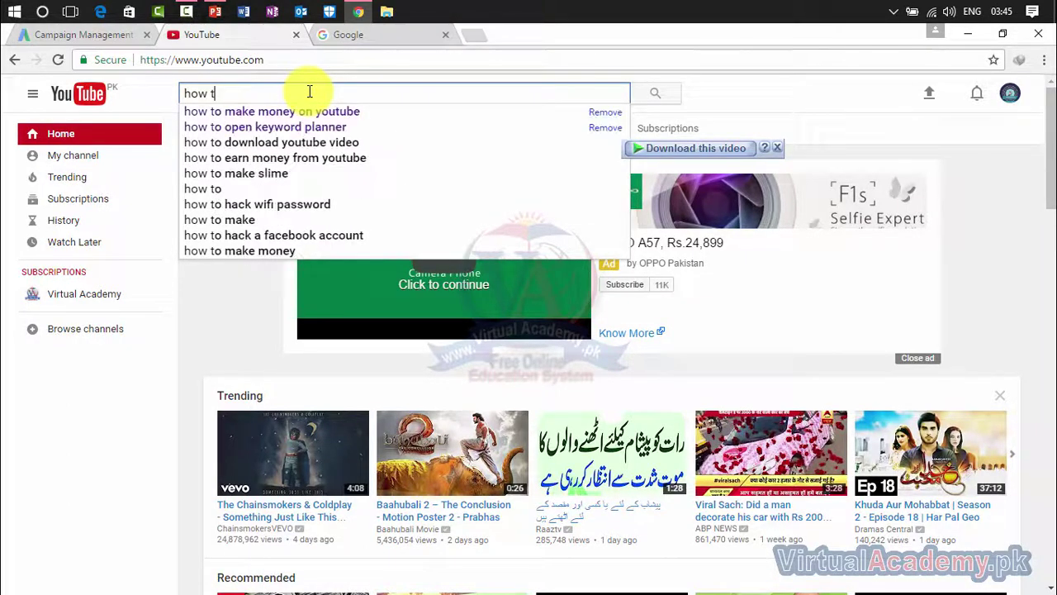
pyautogui.write('find')
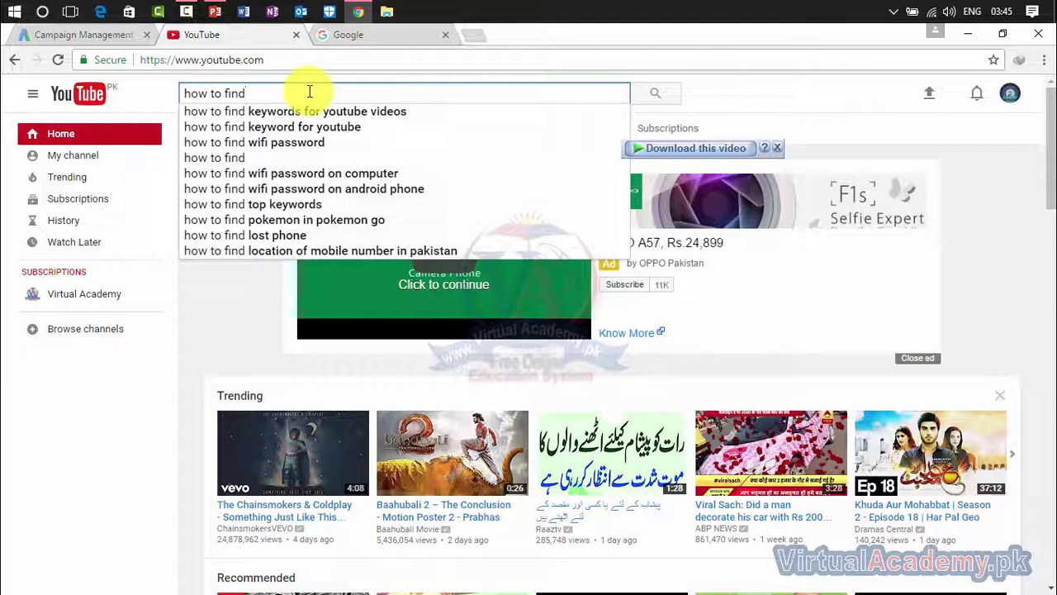
pyautogui.click(307, 110)
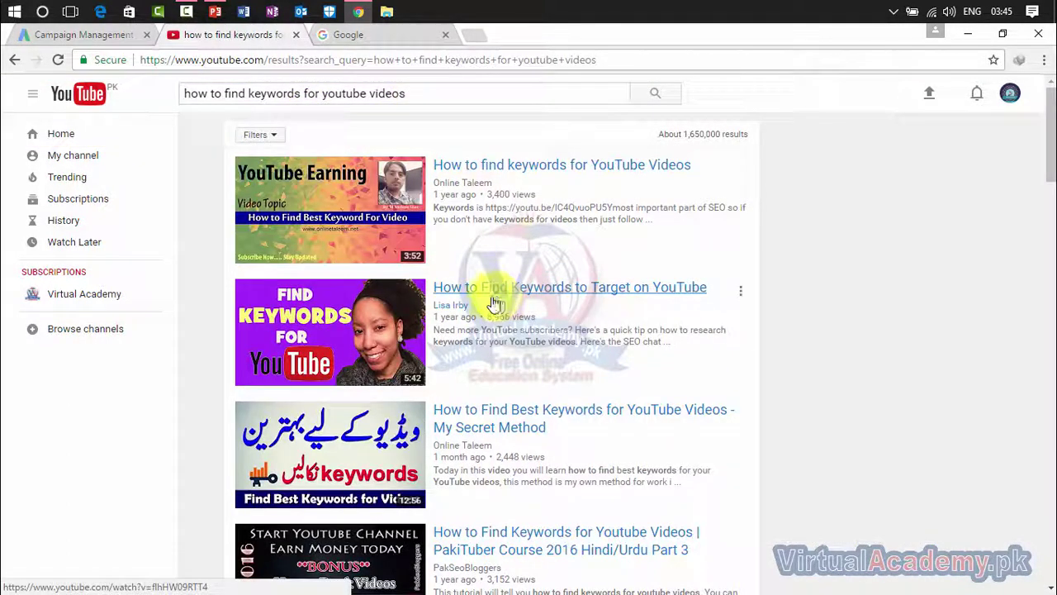
pyautogui.scroll(-1, 1050, 142)
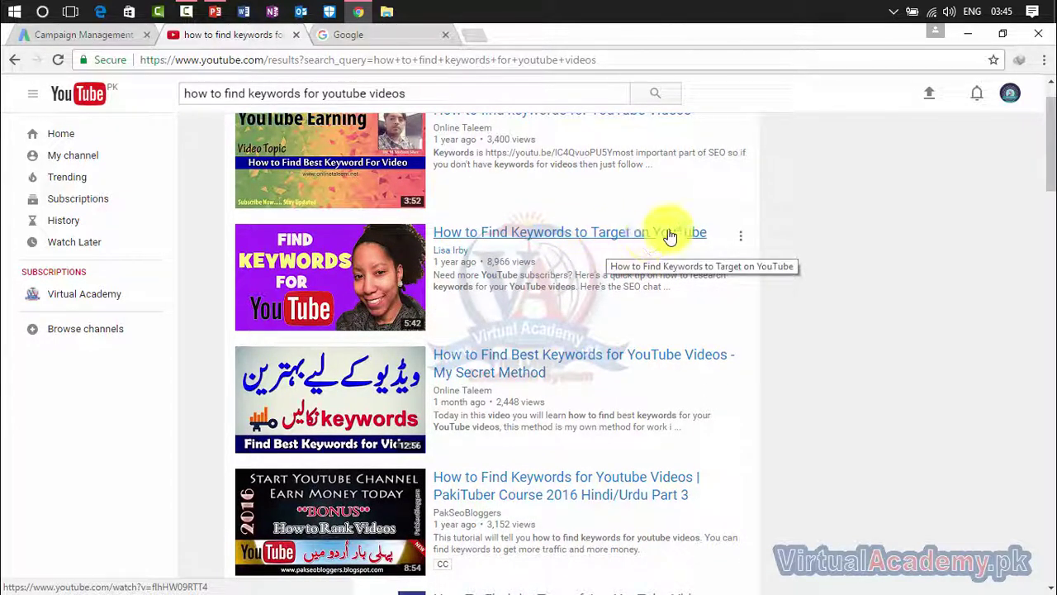
pyautogui.moveTo(1046, 141); pyautogui.dragTo(1047, 173)
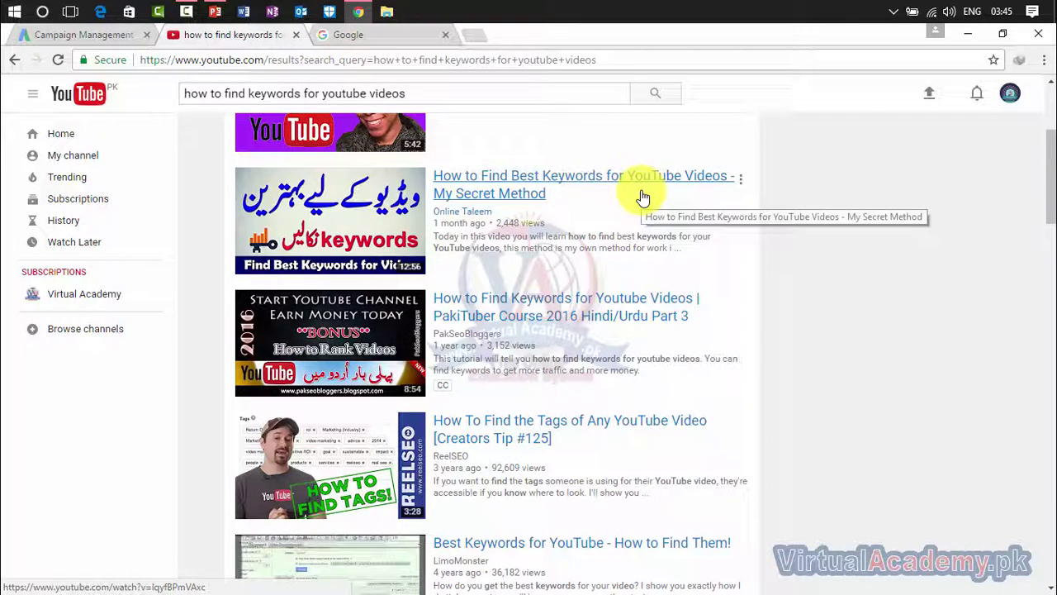
pyautogui.moveTo(1047, 147); pyautogui.dragTo(1048, 115)
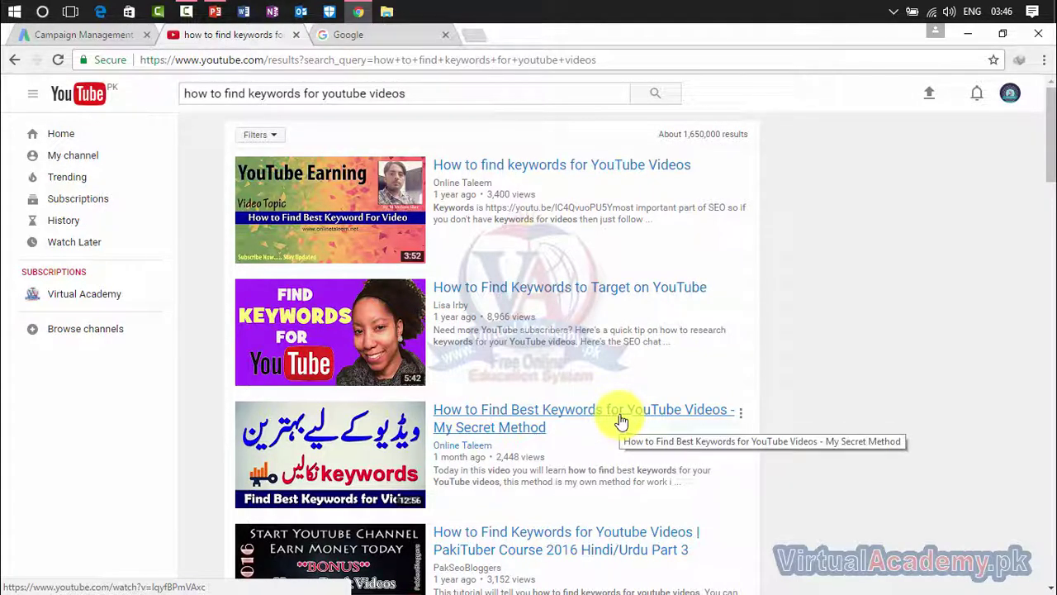
# - Open the signed-in account's own channel page, reloading the page to get it to load
pyautogui.click(48, 157)
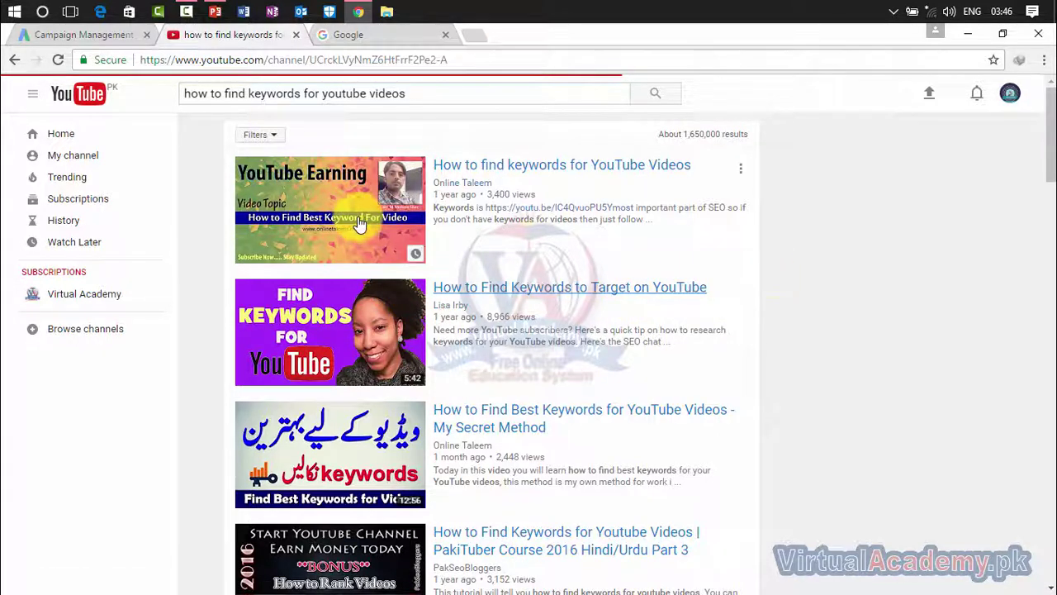
pyautogui.click(86, 155)
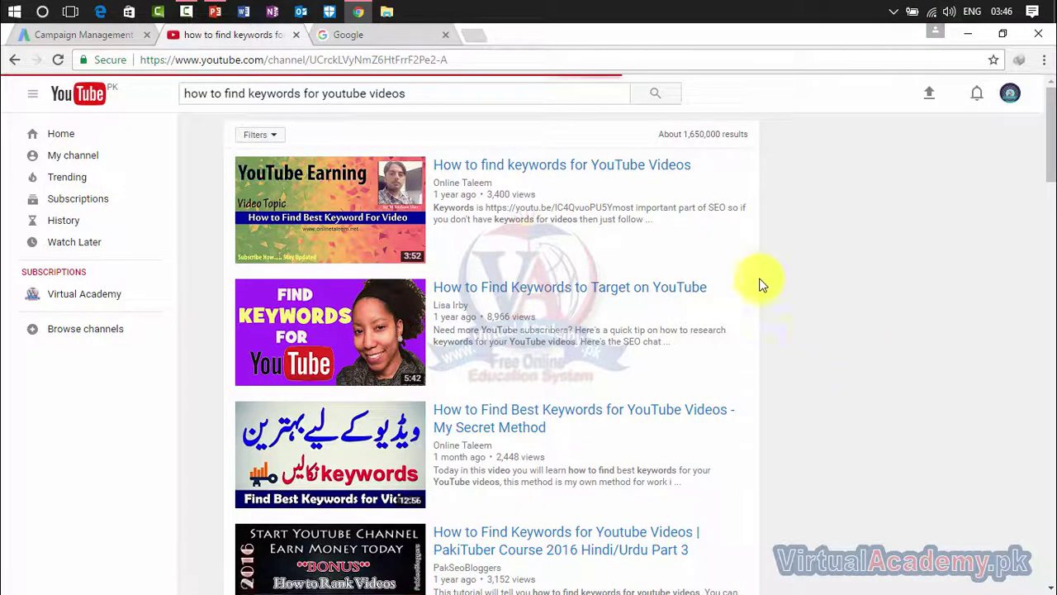
pyautogui.click(121, 130)
pyautogui.click(94, 157)
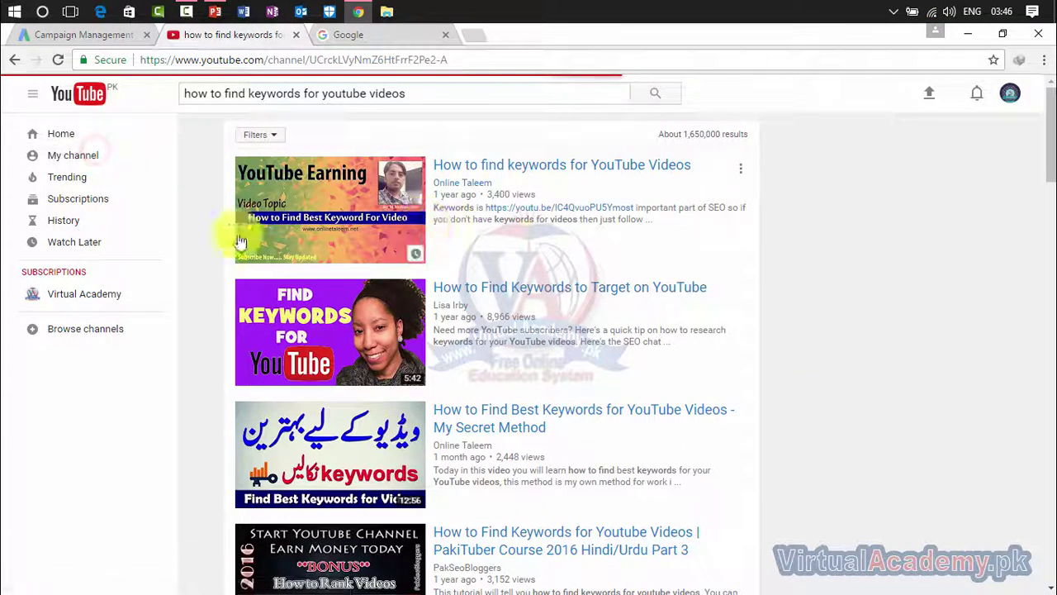
pyautogui.click(53, 56)
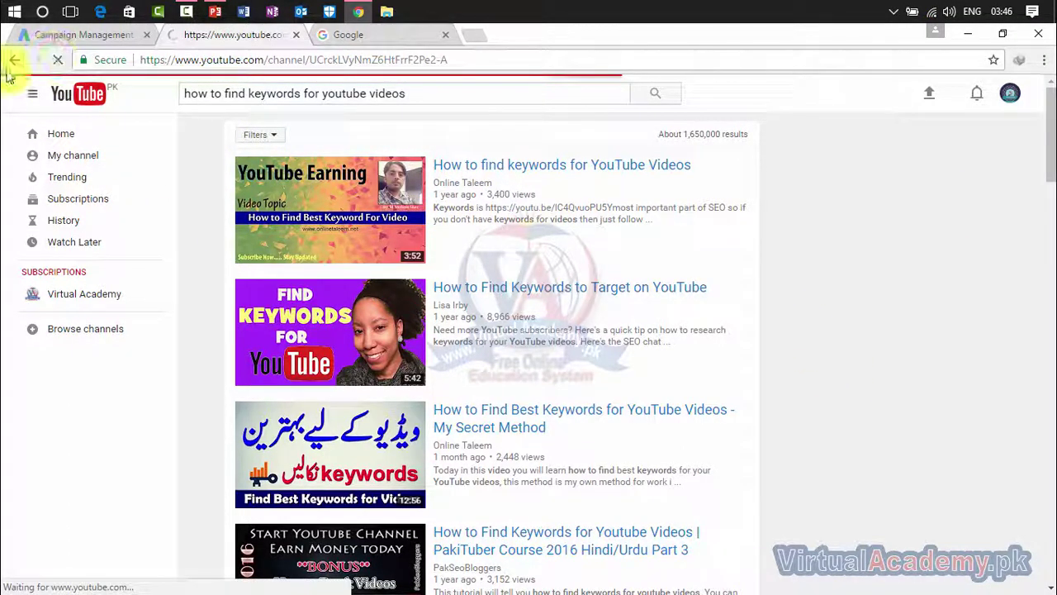
pyautogui.click(163, 178)
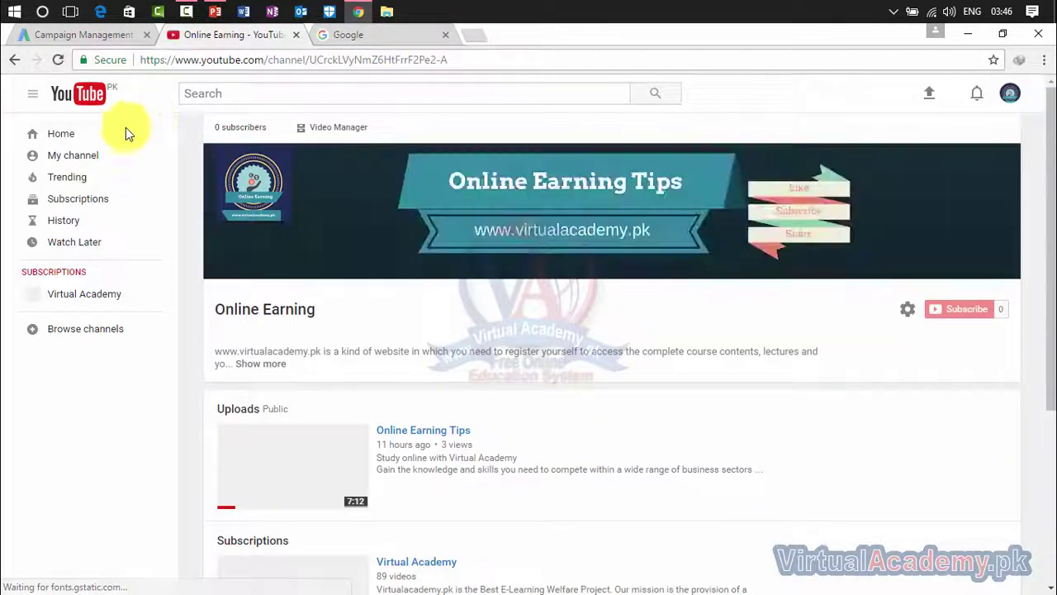
# - Open the channel's uploaded video "Online Earning Tips", pause it and look over its details
pyautogui.click(398, 430)
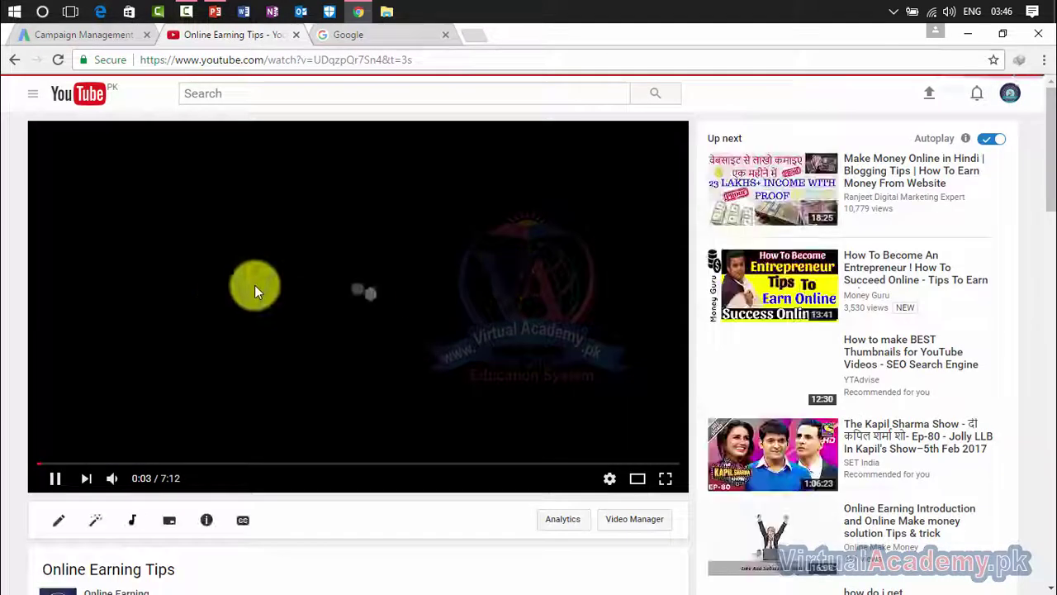
pyautogui.click(59, 478)
pyautogui.scroll(-3, 161, 418)
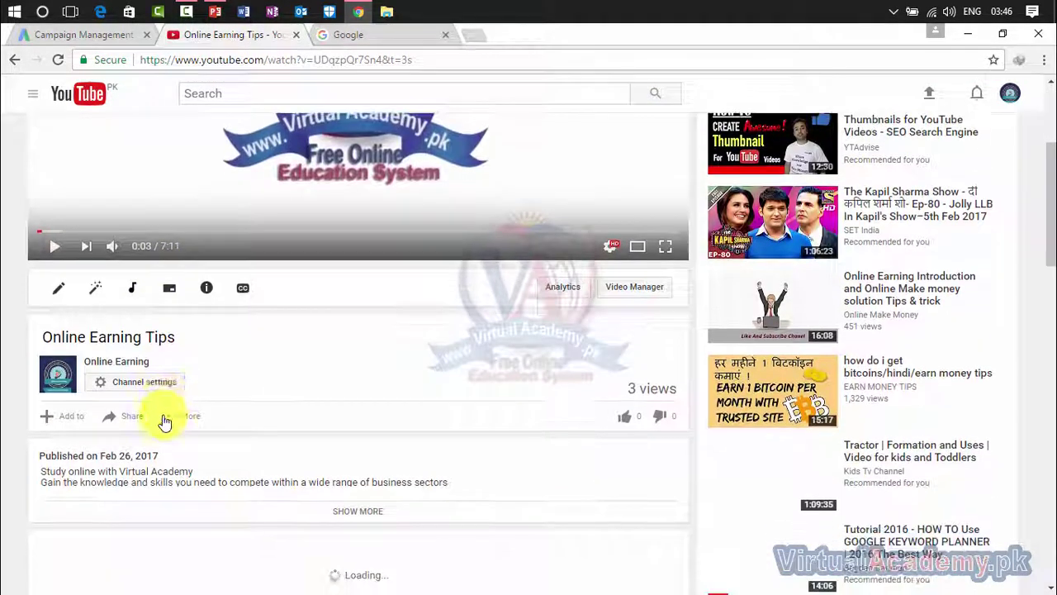
pyautogui.scroll(3, 287, 279)
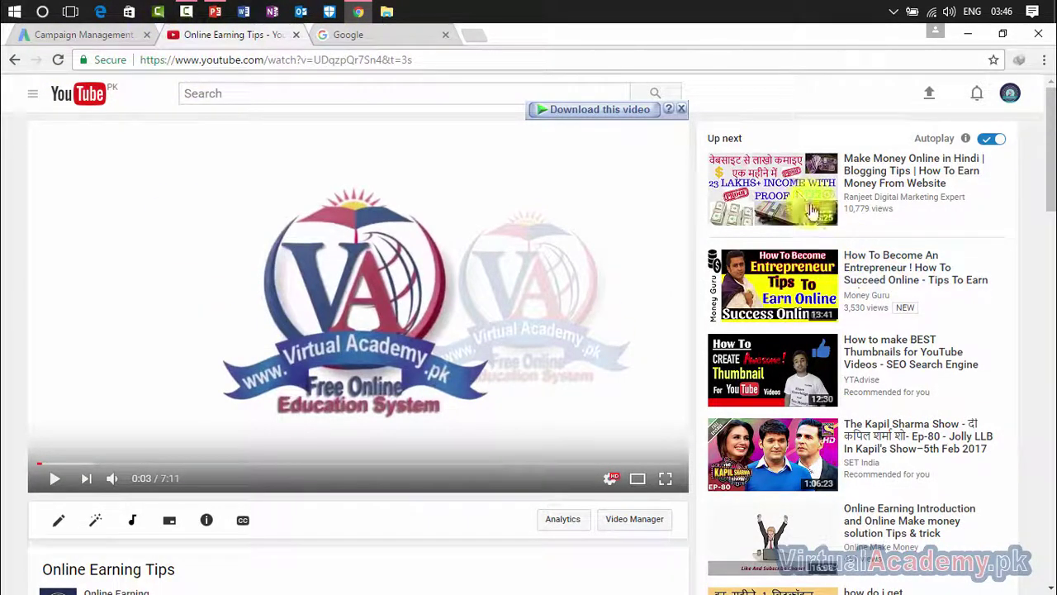
# - Open the recommended video "Make Money Online in Hindi" in a new tab and switch to it
pyautogui.rightClick(801, 192)
pyautogui.click(830, 199)
pyautogui.click(360, 35)
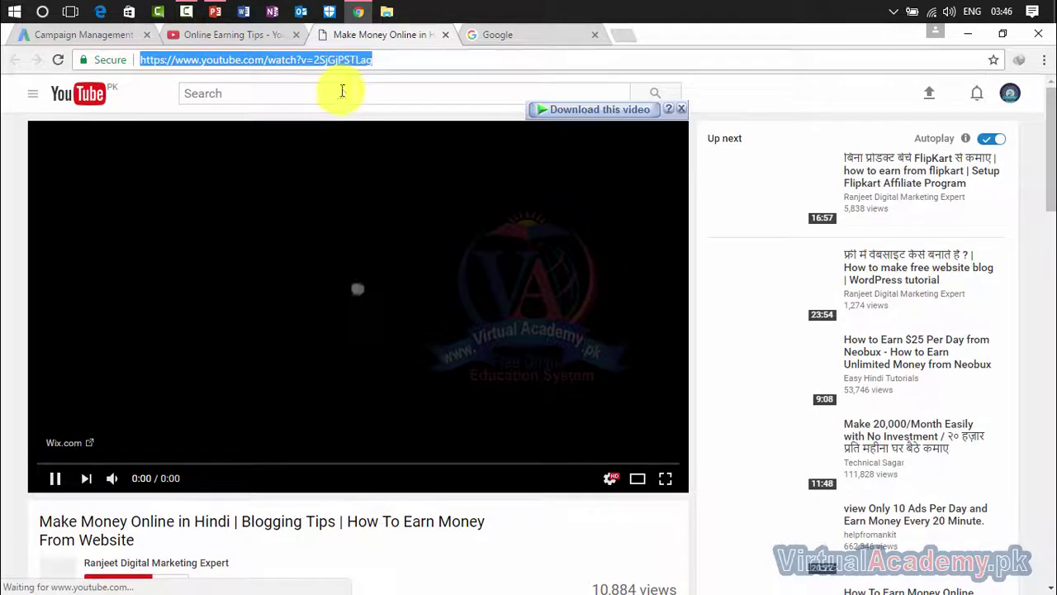
# - Enter "onlie ear" in the YouTube search and pause the playing ad to view the keyword suggestions
pyautogui.click(342, 91)
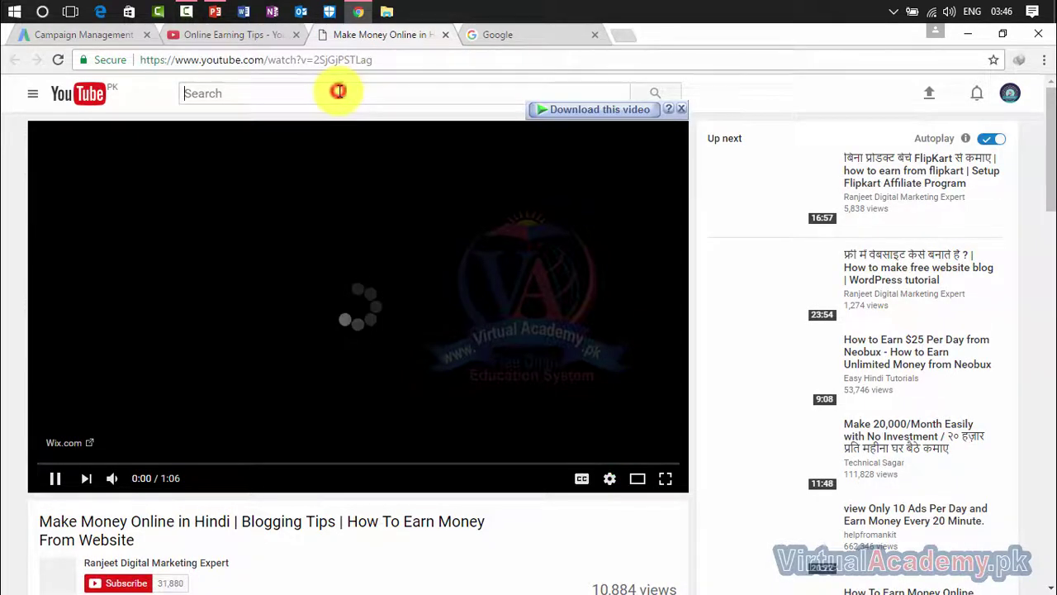
pyautogui.write('onli')
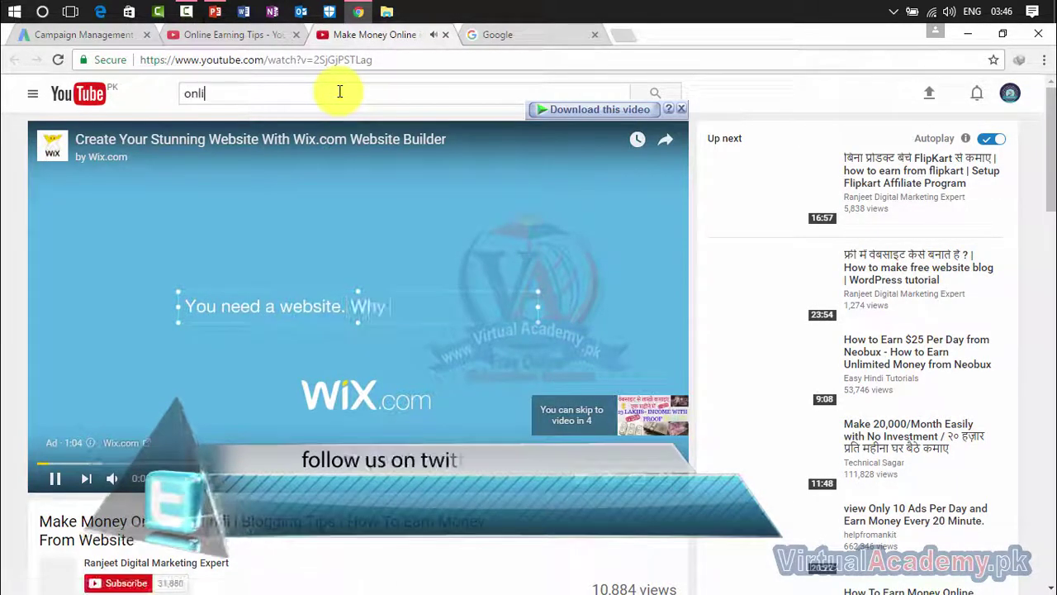
pyautogui.write('e')
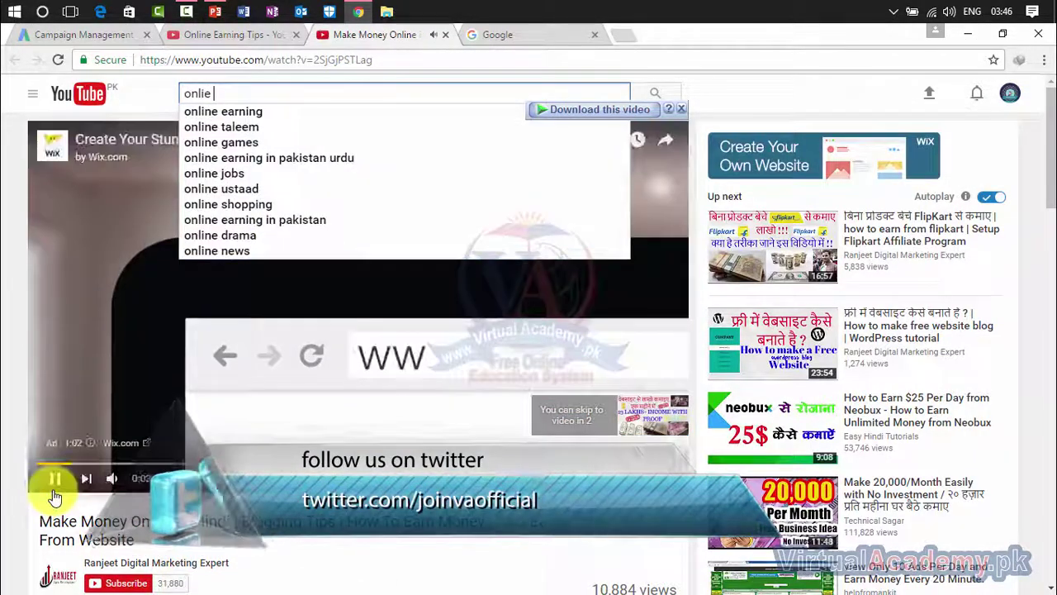
pyautogui.click(237, 144)
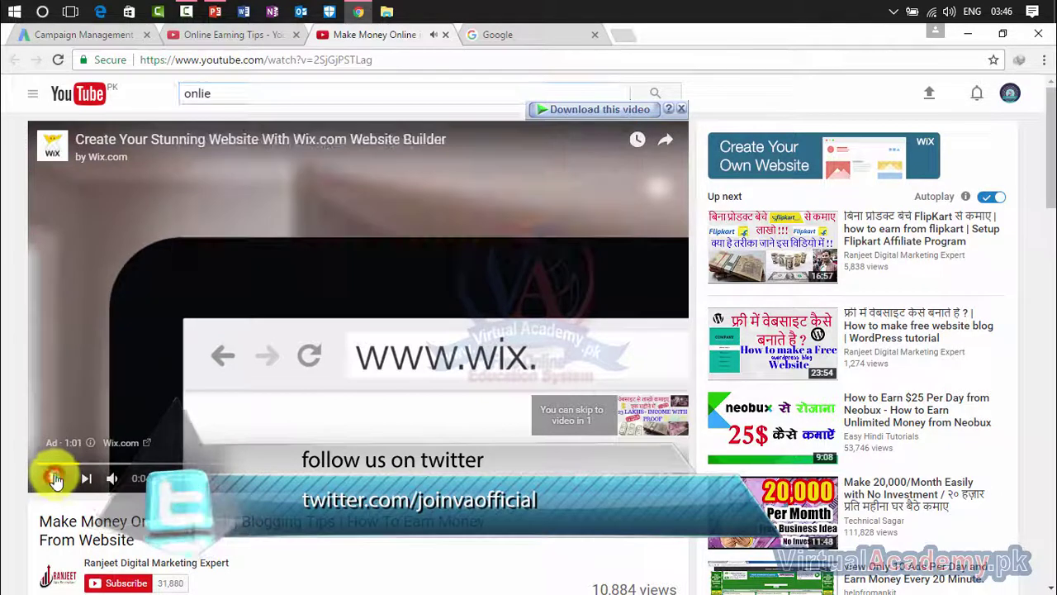
pyautogui.click(248, 90)
pyautogui.write('ear')
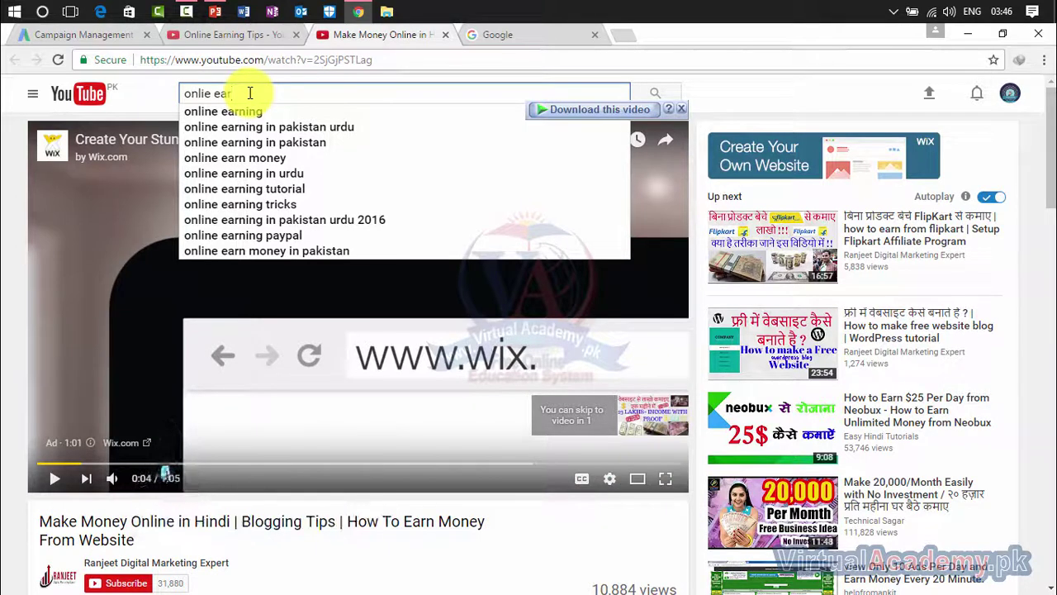
# - Change the YouTube search text to "online earning", then extend it to "online earning tutorial" to review more specific suggestions
pyautogui.press('Down')
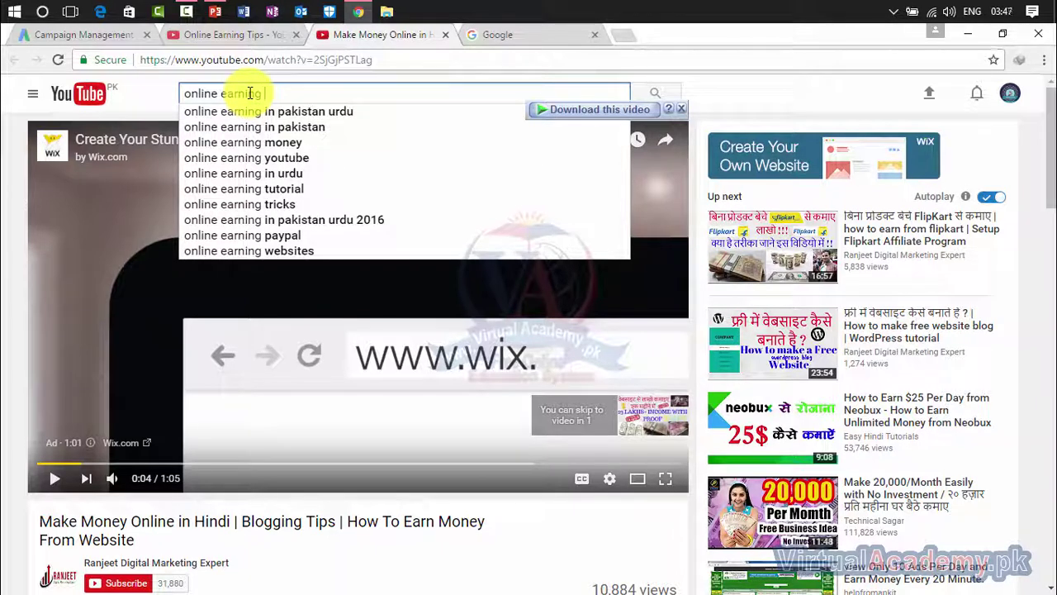
pyautogui.write('t')
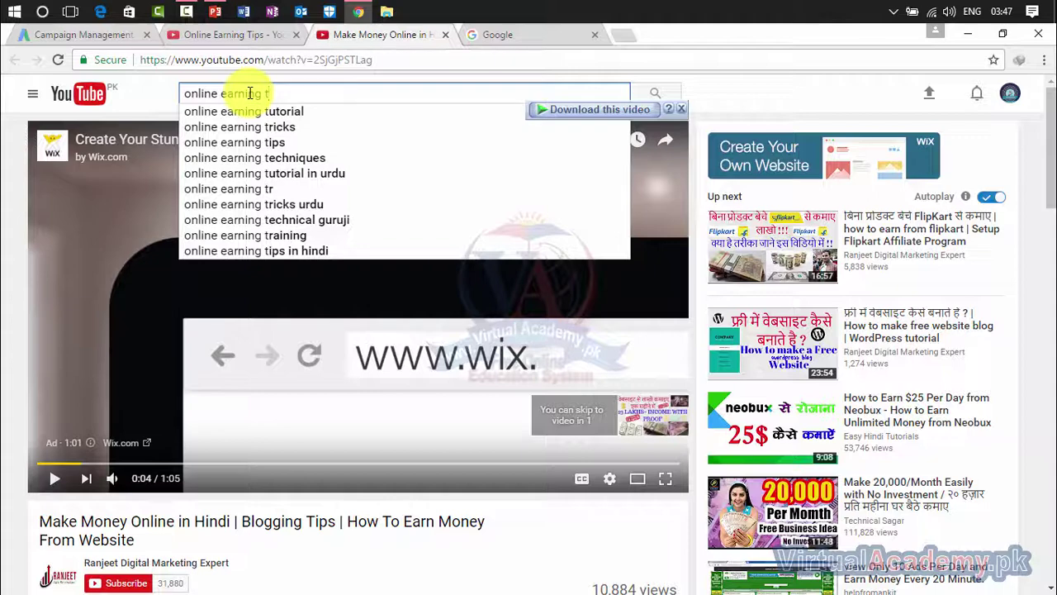
pyautogui.write('utorial')
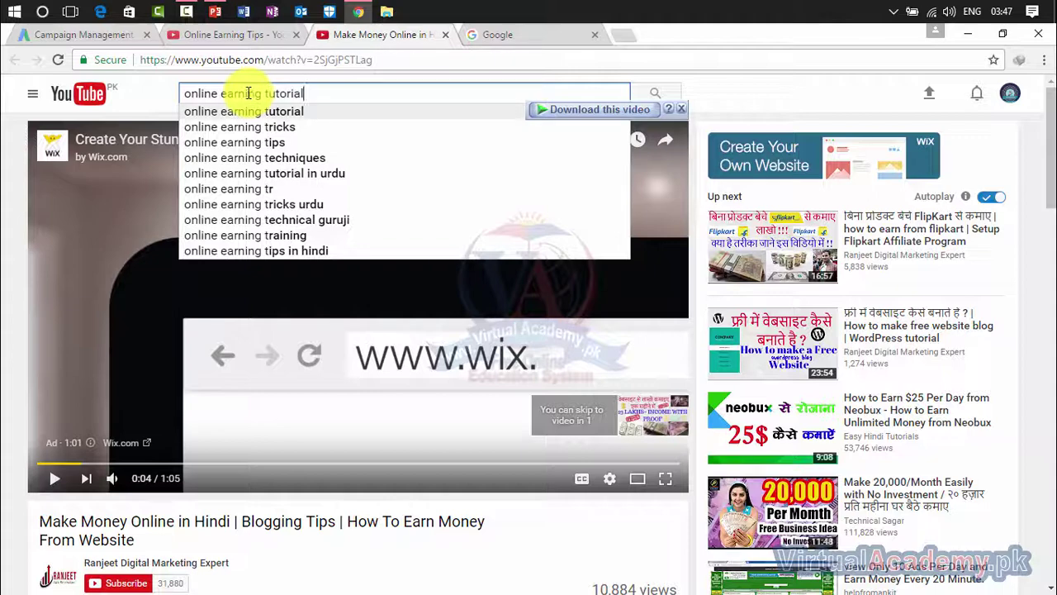
# - Return to the channel's own video "Online Earning Tips", look over its title and open its info and settings for editing
pyautogui.click(226, 35)
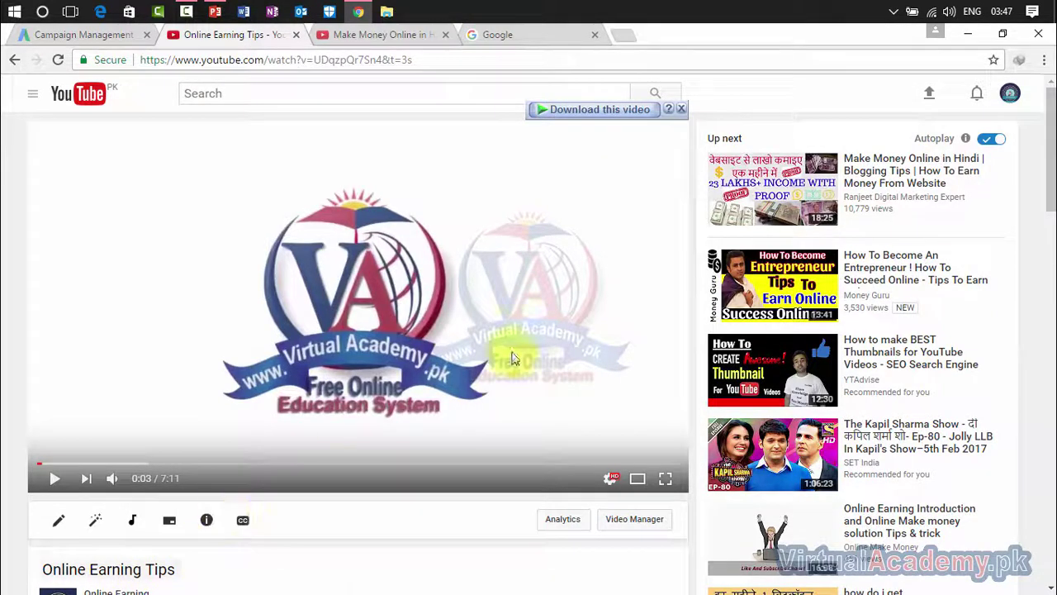
pyautogui.moveTo(1053, 169); pyautogui.dragTo(1053, 206)
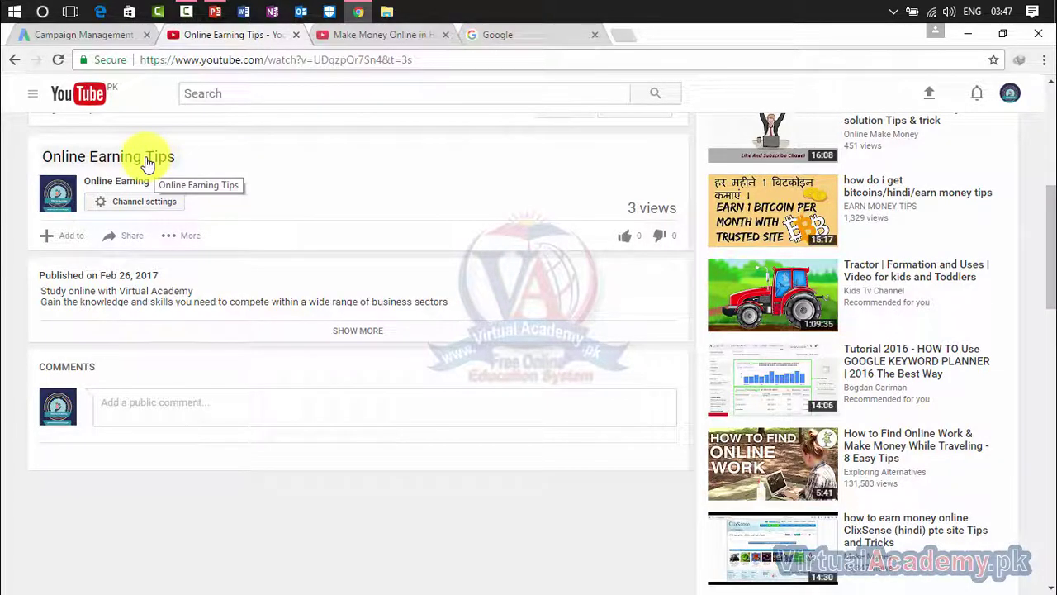
pyautogui.moveTo(1049, 203); pyautogui.dragTo(1049, 161)
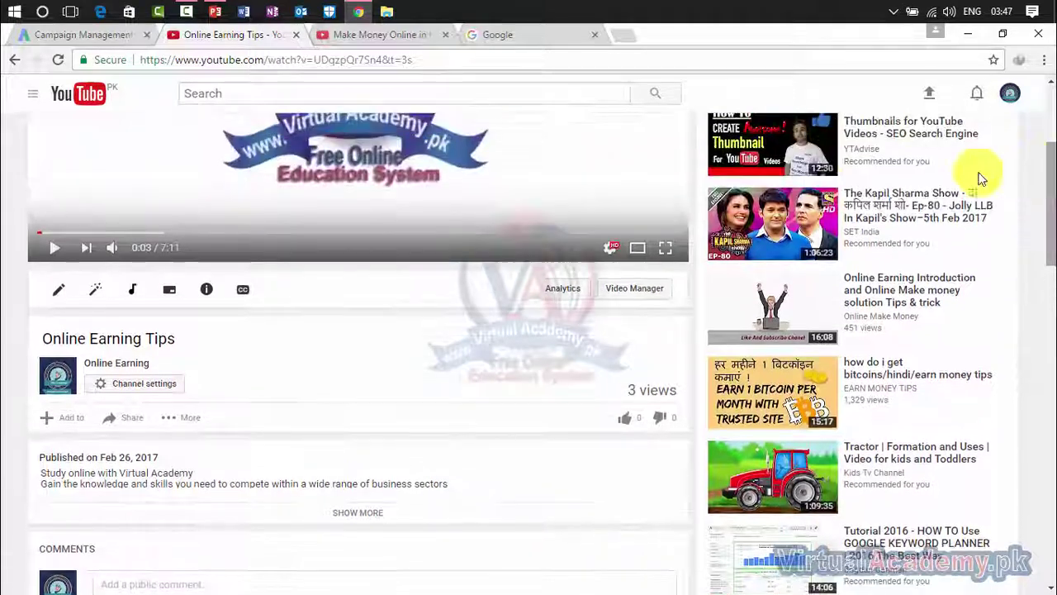
pyautogui.click(59, 289)
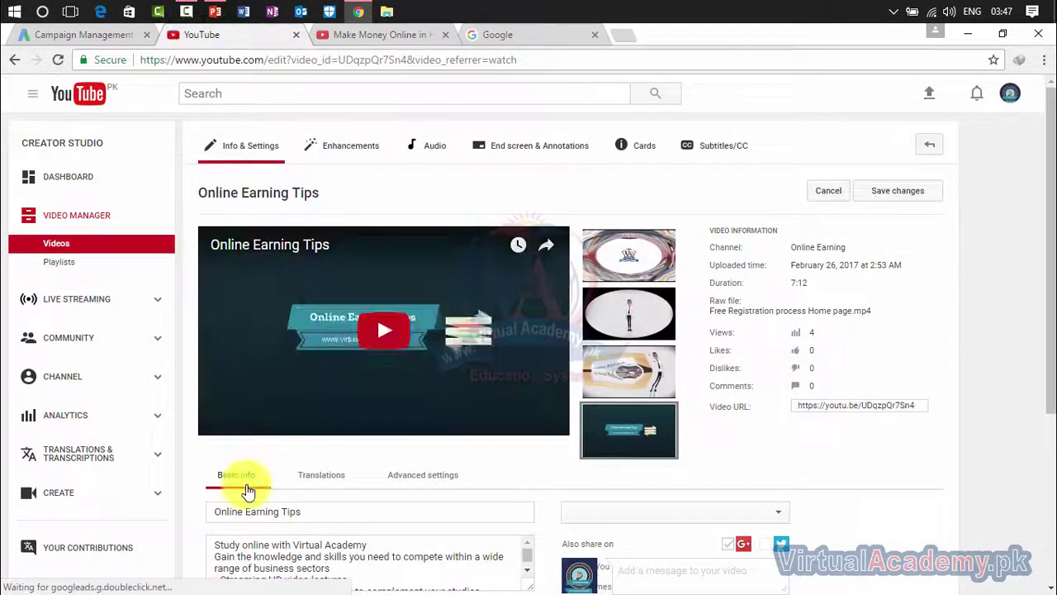
# - Add the tags "online earnign tricks" and "online earning tutorials" to the video
pyautogui.moveTo(1045, 148); pyautogui.dragTo(655, 359)
pyautogui.click(372, 407)
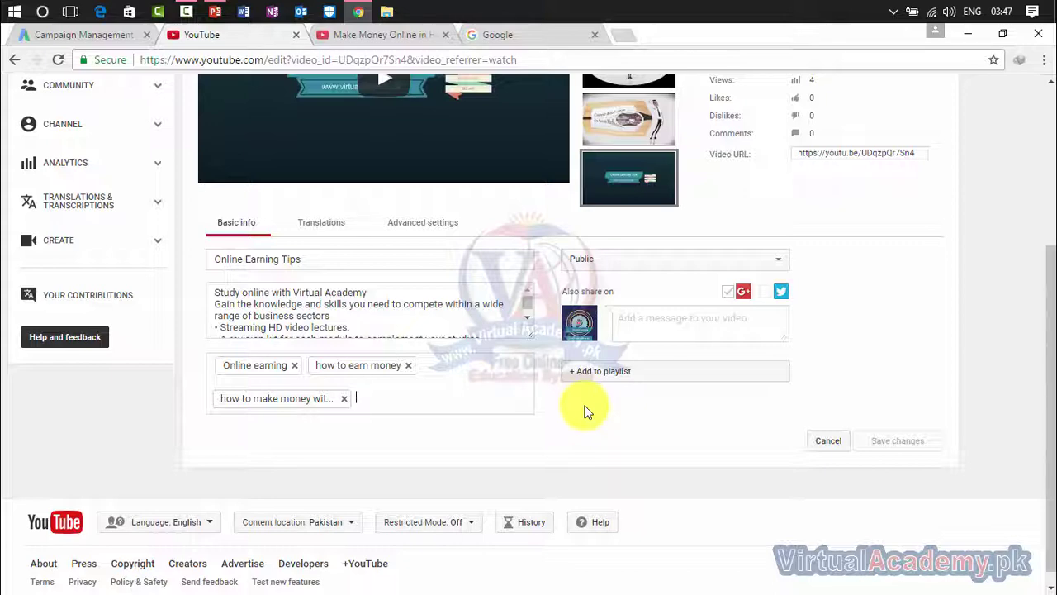
pyautogui.moveTo(371, 265); pyautogui.dragTo(183, 279)
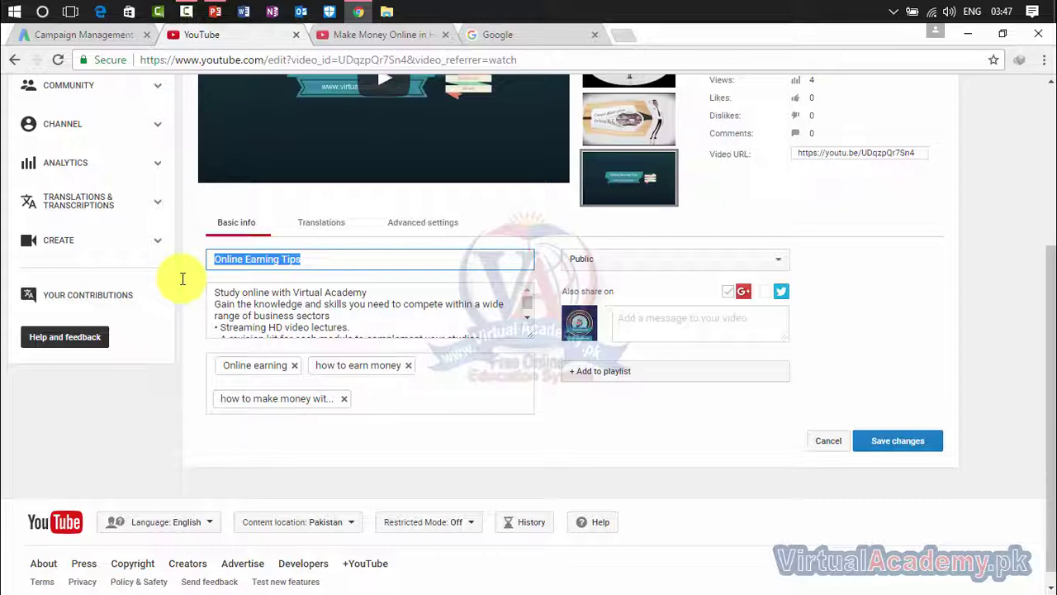
pyautogui.click(401, 405)
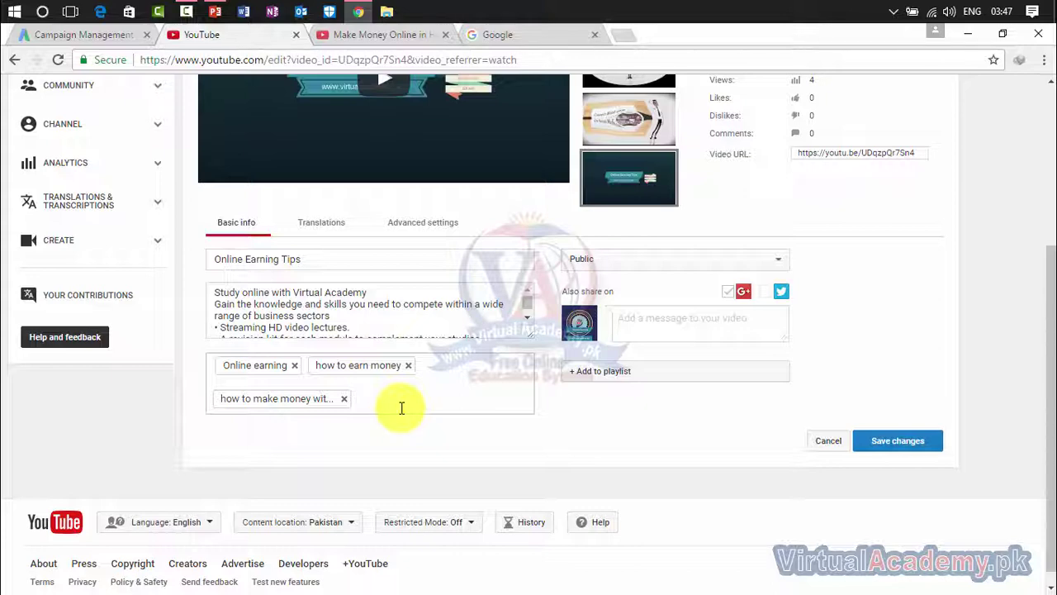
pyautogui.write('onl')
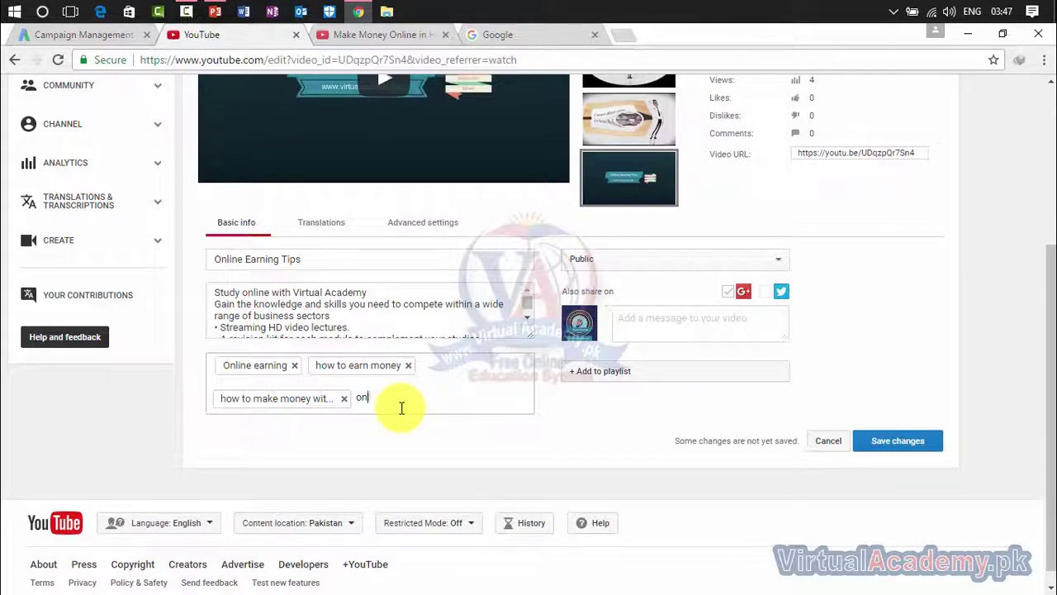
pyautogui.write('ine earnign tr')
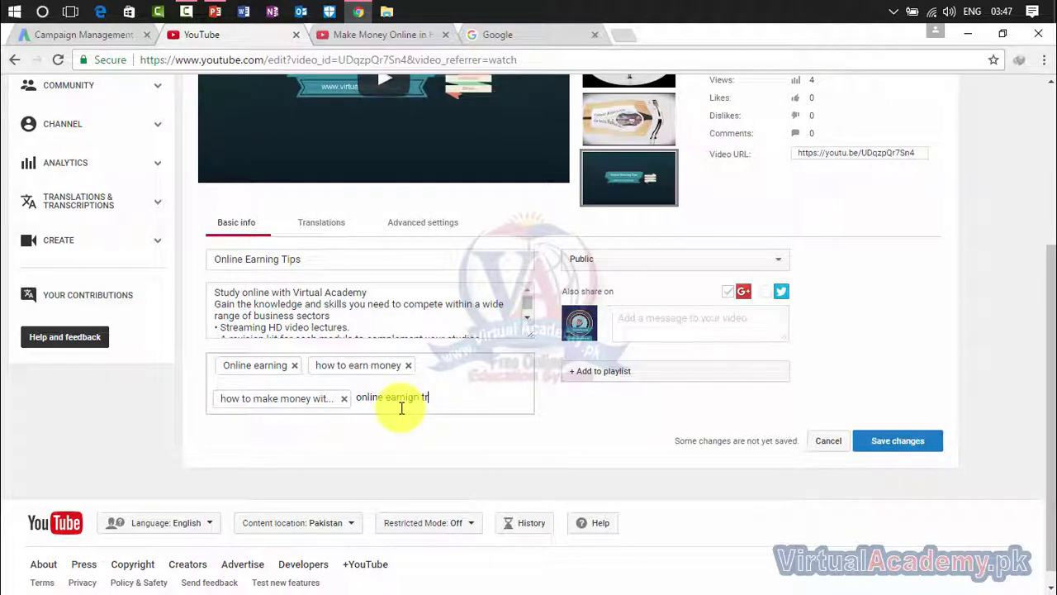
pyautogui.write('icks')
pyautogui.press('Return')
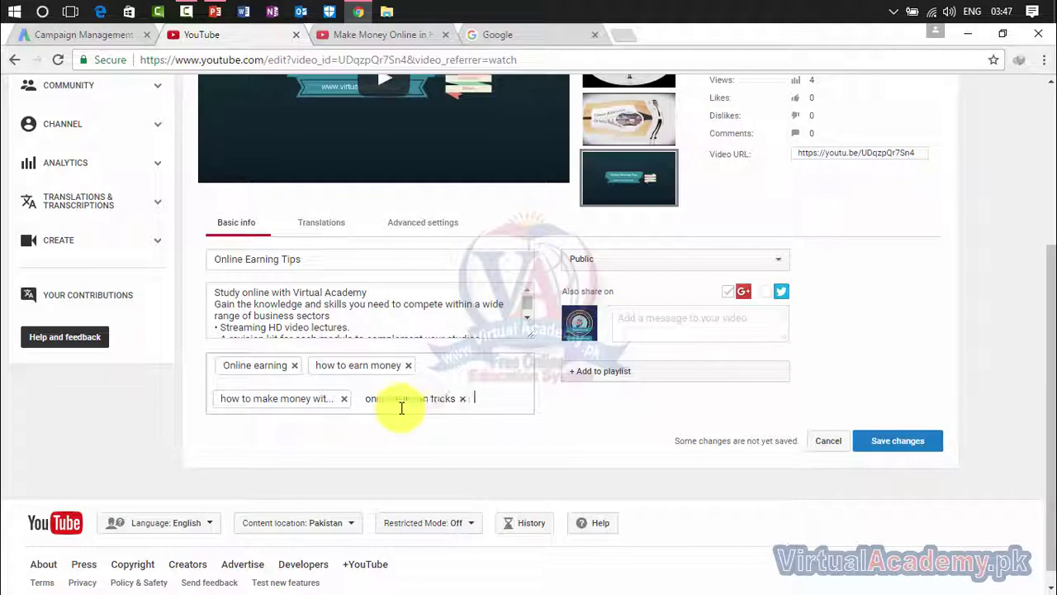
pyautogui.write('online earning tutorials')
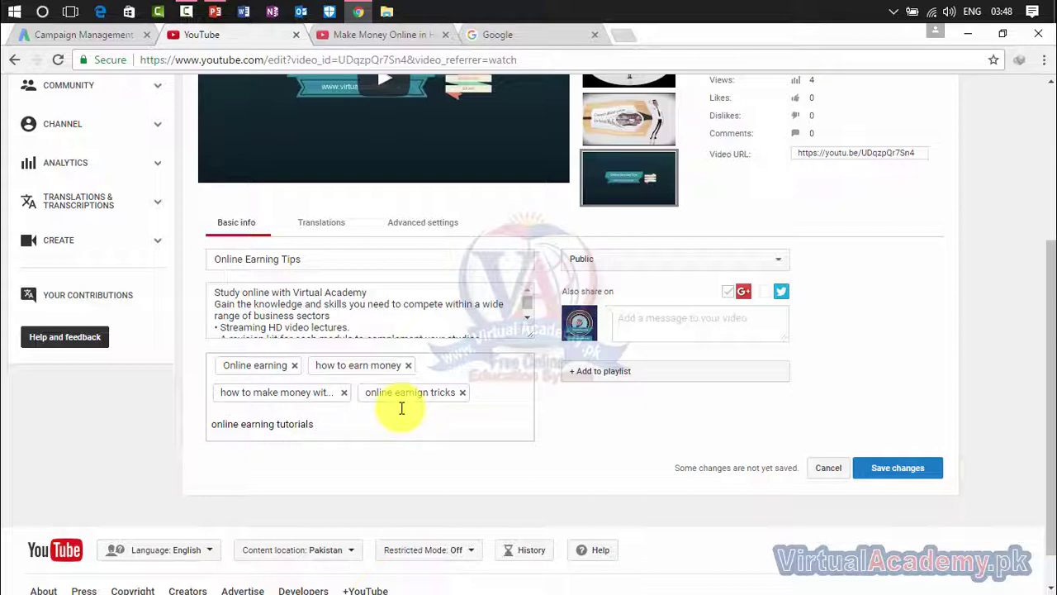
pyautogui.press('Return')
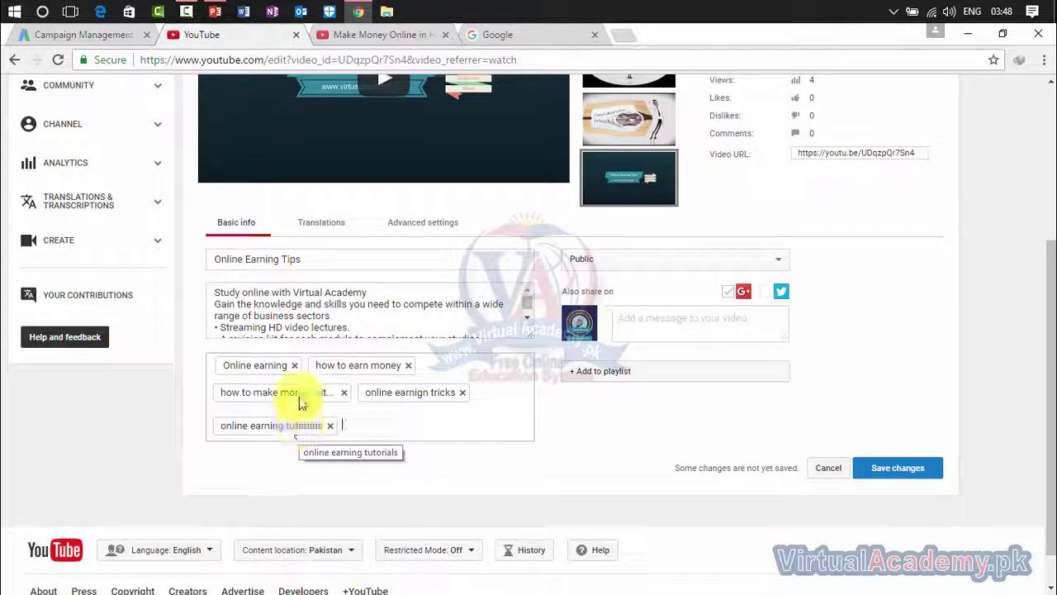
# - Enlarge the video's description box and review the description text down to its website links, together with the video title
pyautogui.click(330, 315)
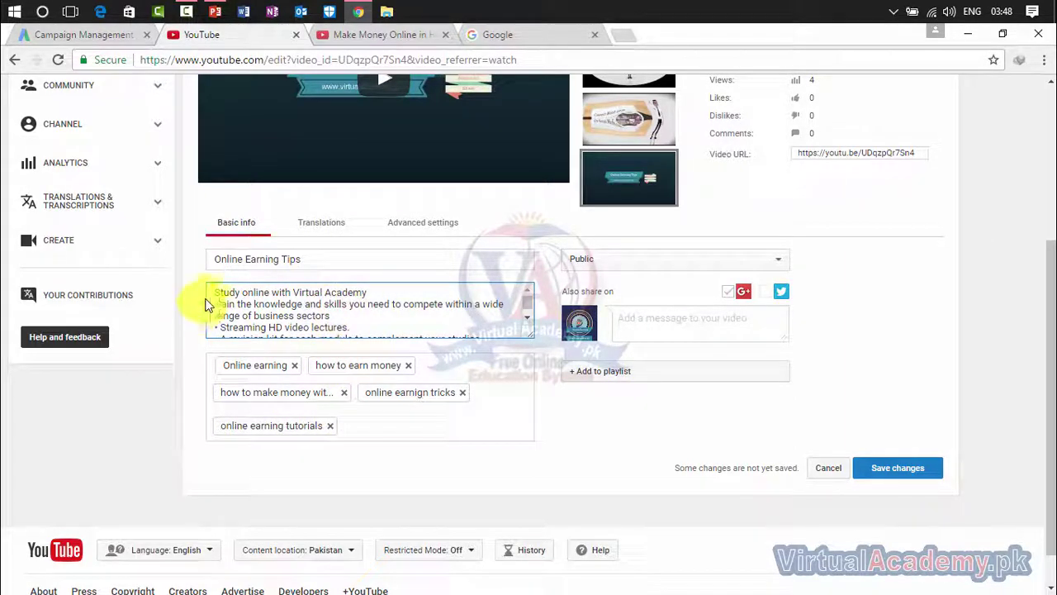
pyautogui.moveTo(212, 292); pyautogui.dragTo(536, 402)
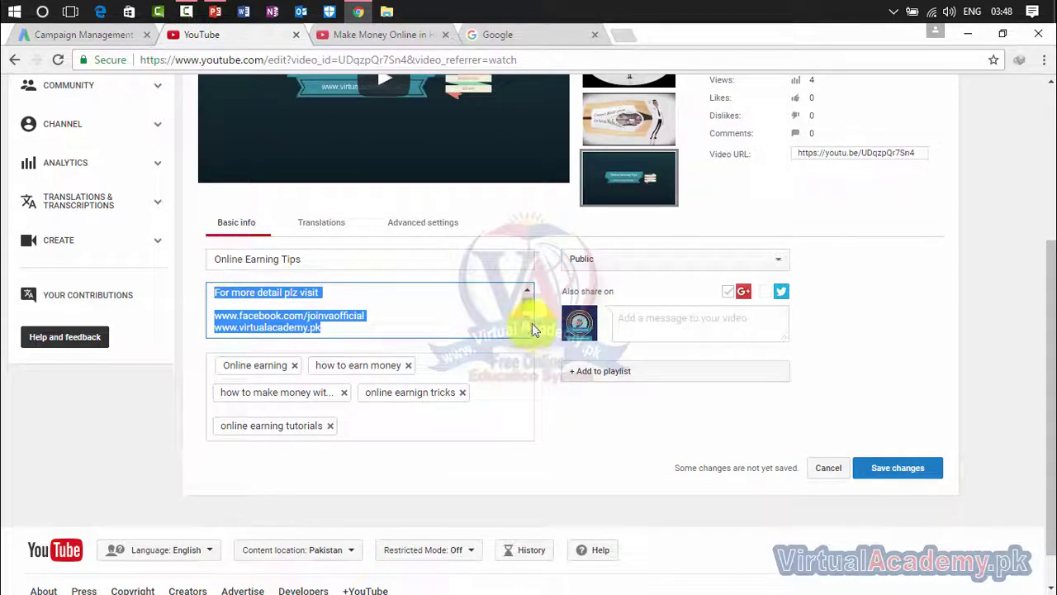
pyautogui.moveTo(533, 336); pyautogui.dragTo(512, 361)
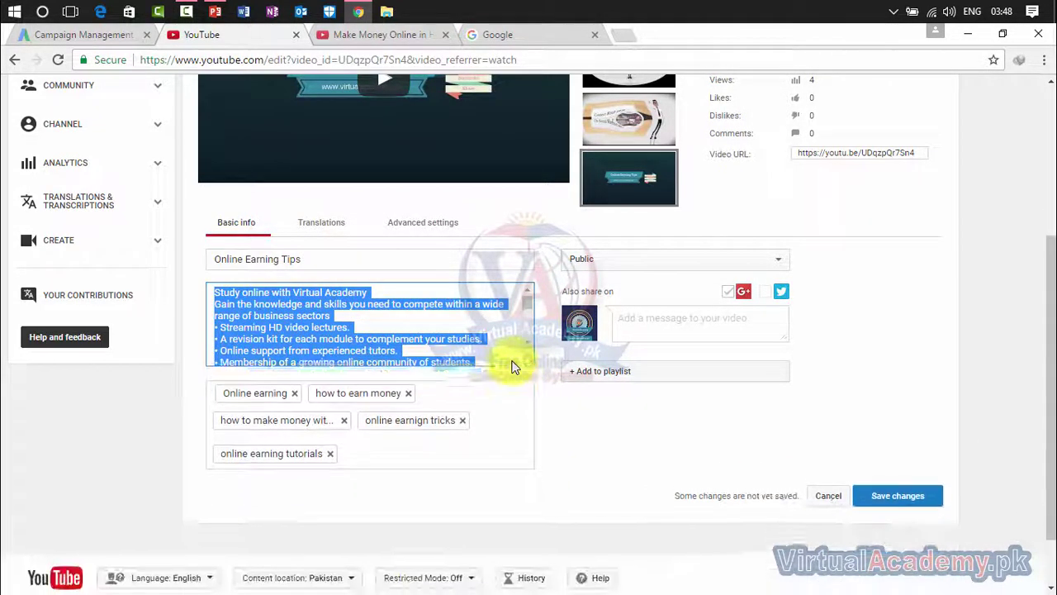
pyautogui.moveTo(529, 300); pyautogui.dragTo(522, 345)
pyautogui.click(402, 294)
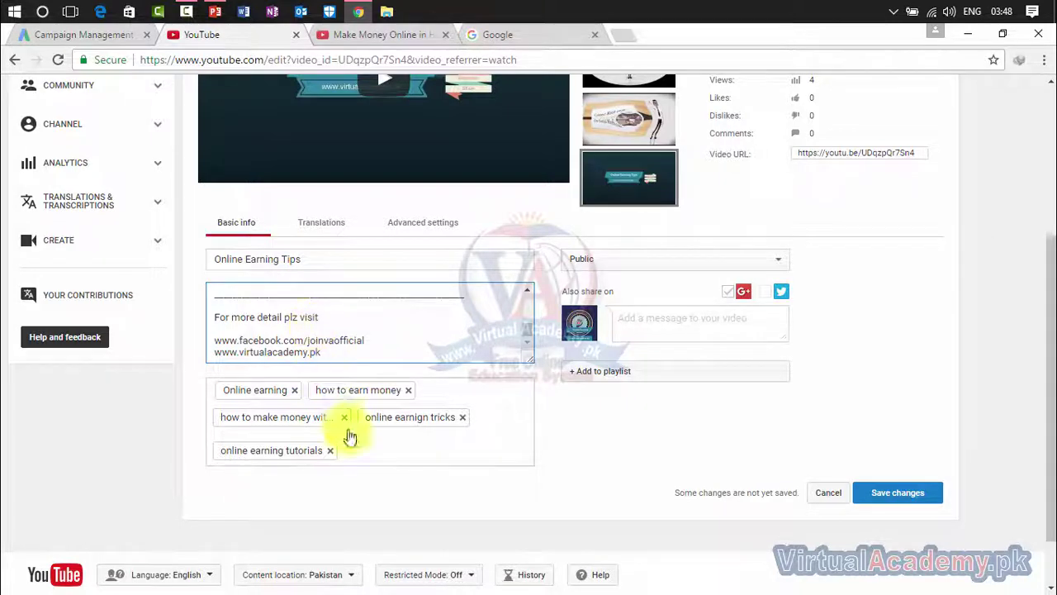
pyautogui.doubleClick(310, 258)
pyautogui.tripleClick(310, 258)
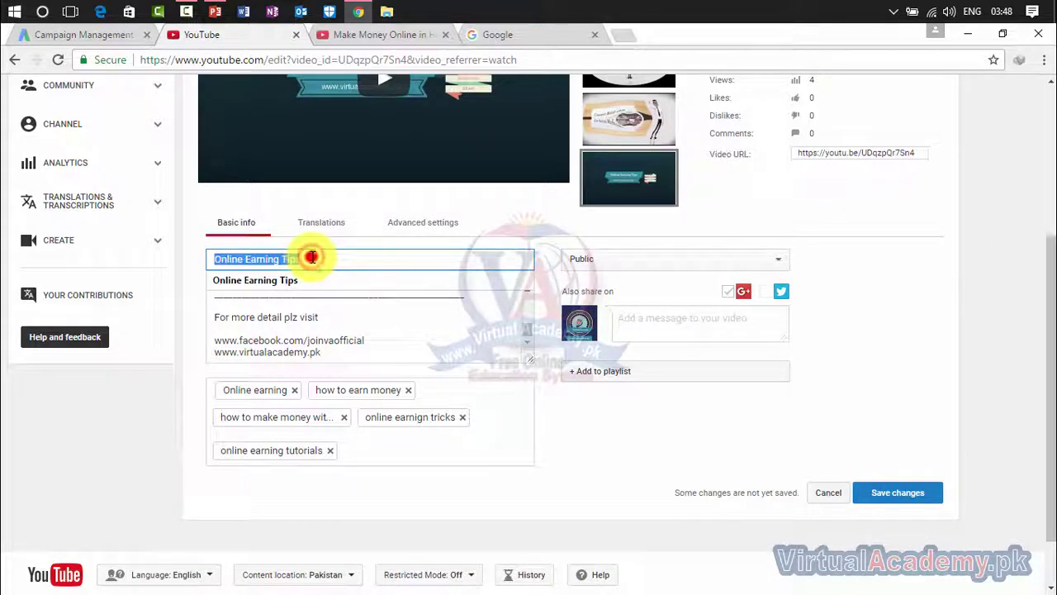
pyautogui.click(352, 270)
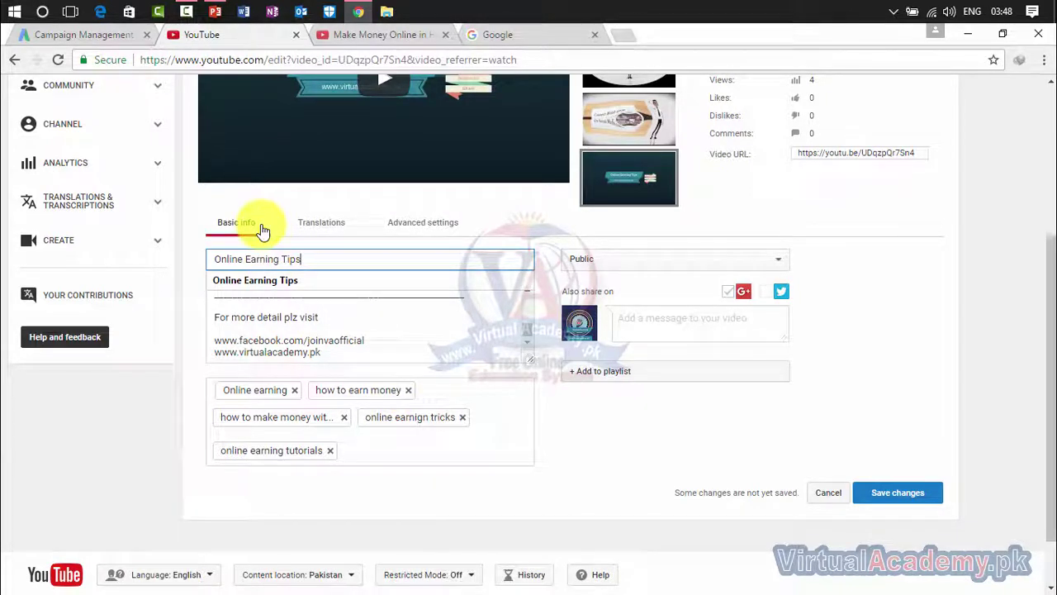
# - Switch to the open Google Pakistan page and enter "how to make" to view its search suggestions
pyautogui.click(502, 36)
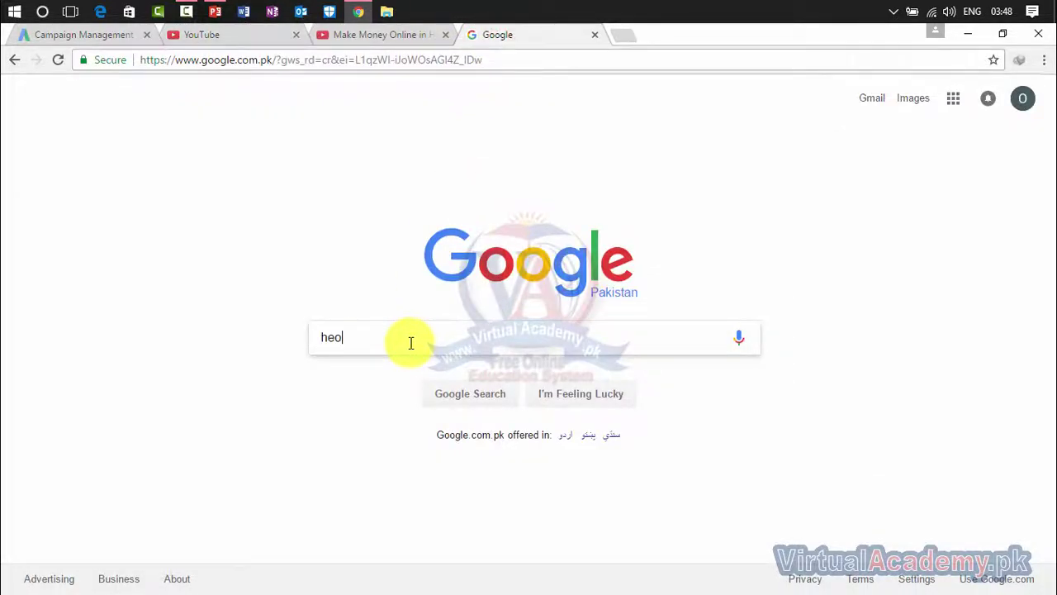
pyautogui.press('BackSpace')
pyautogui.press('BackSpace')
pyautogui.write('ow to make')
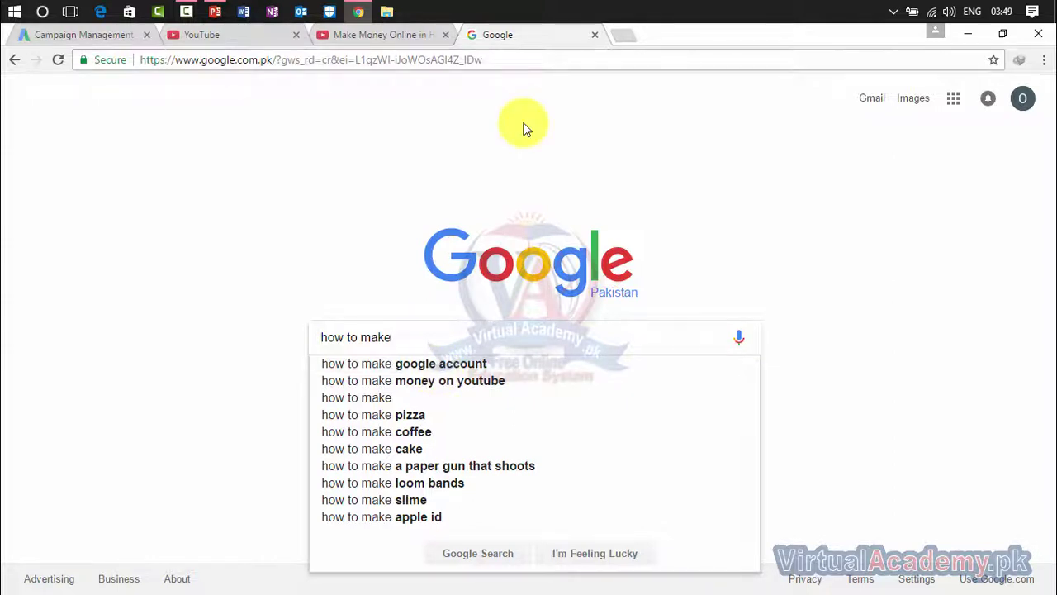
# - Search for "google india" in a new tab and open the Google India home page from the results
pyautogui.click(626, 37)
pyautogui.write('g')
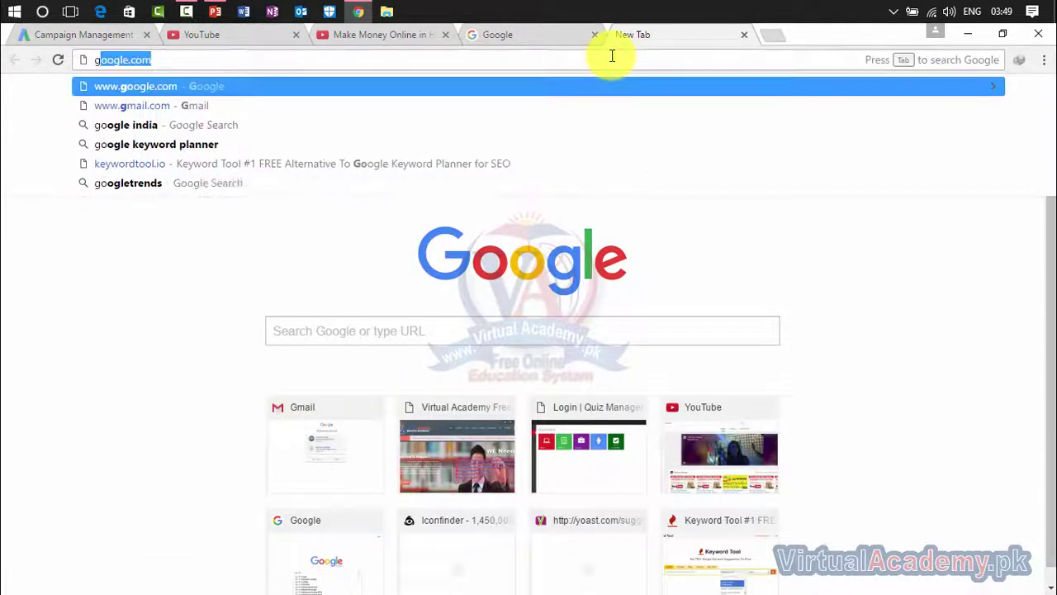
pyautogui.write('oogle india')
pyautogui.press('Return')
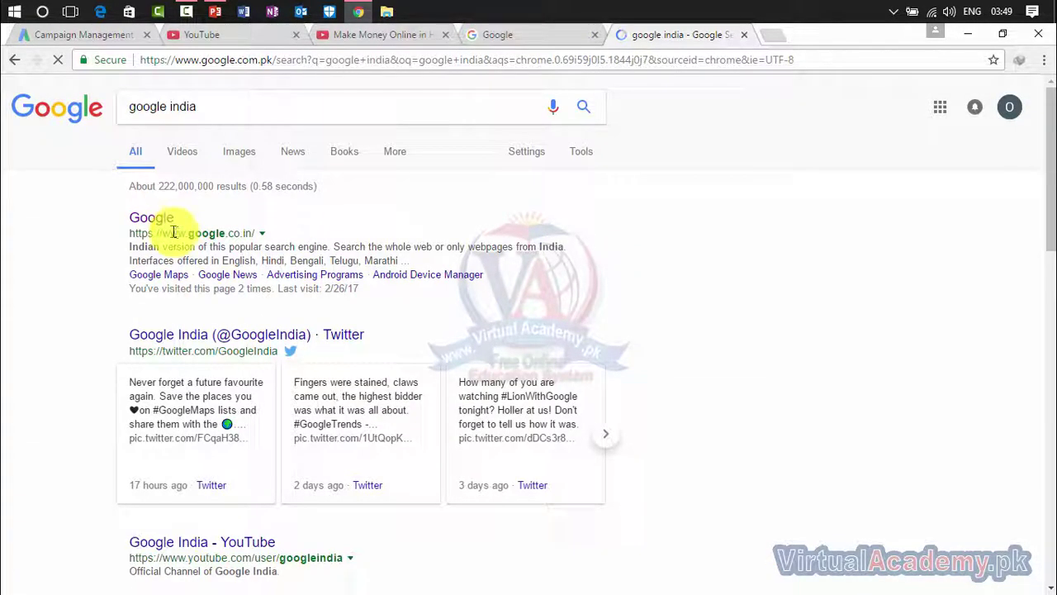
pyautogui.click(153, 219)
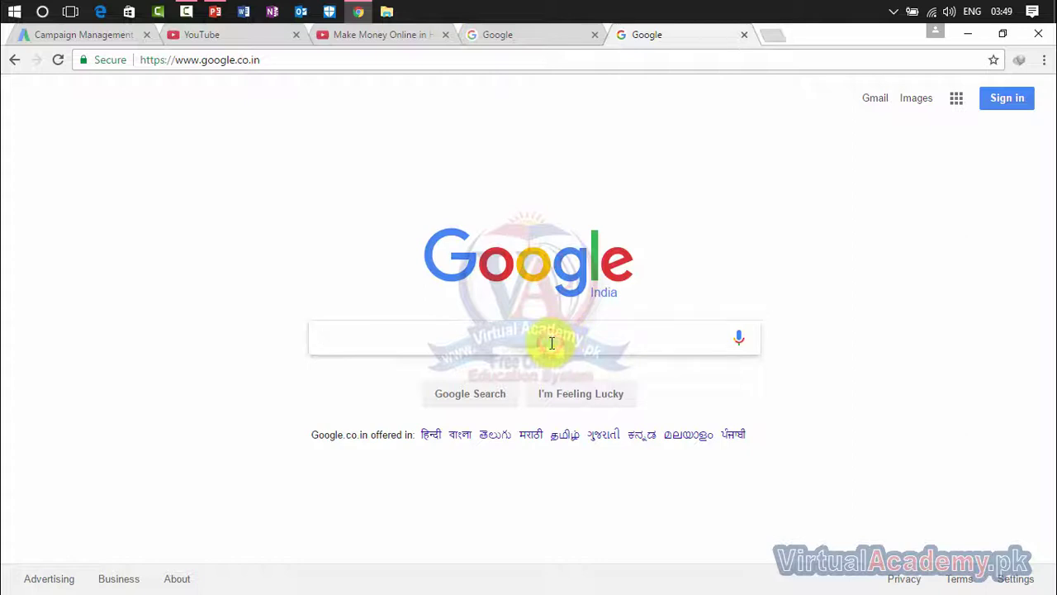
# - Enter "how to make" on Google India and compare its suggestions with those on the Google Pakistan page
pyautogui.write('ho')
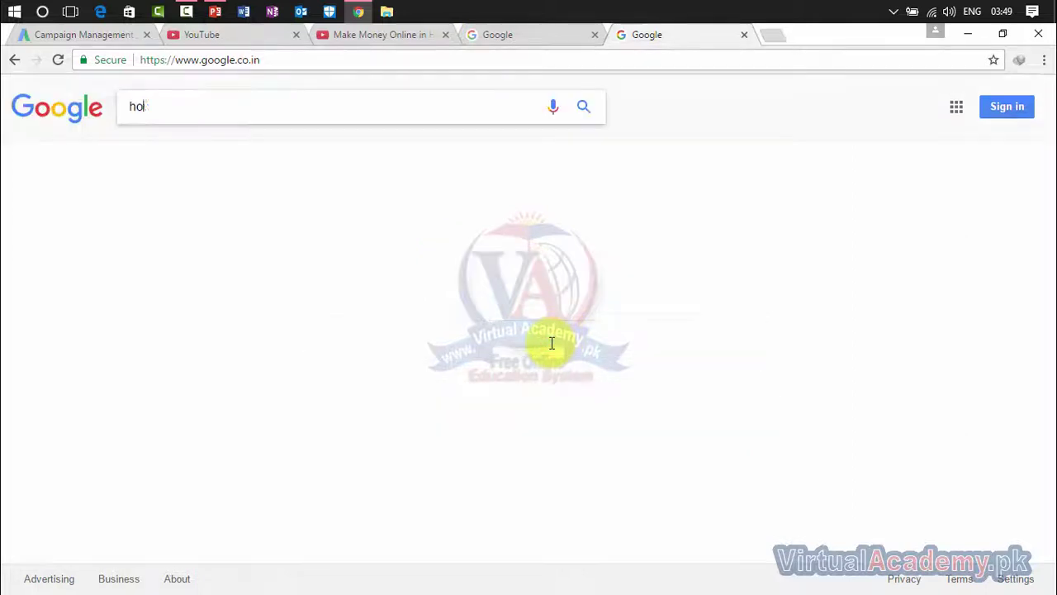
pyautogui.write('w to make')
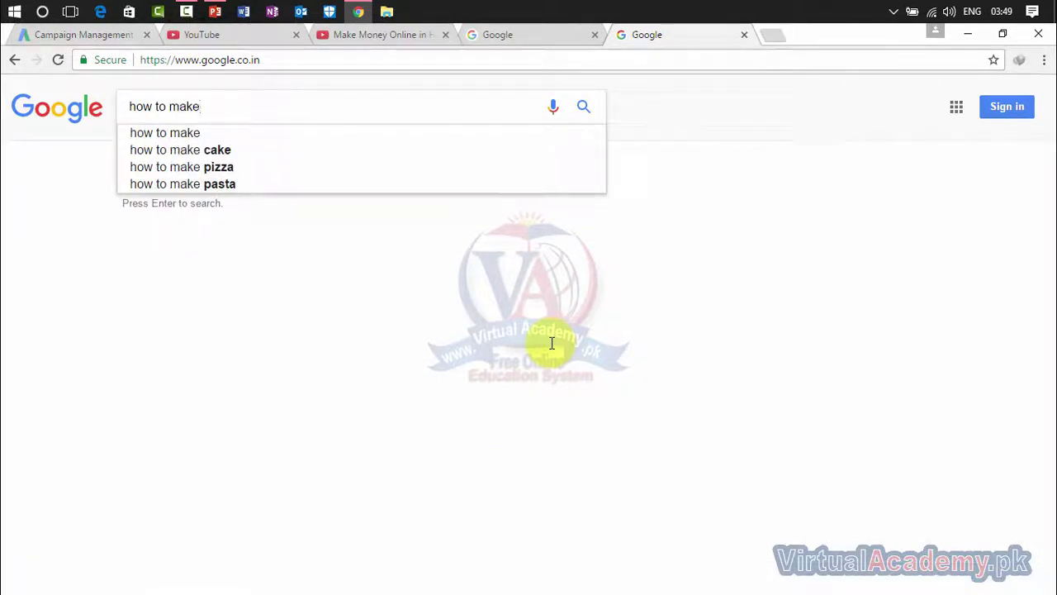
pyautogui.click(512, 37)
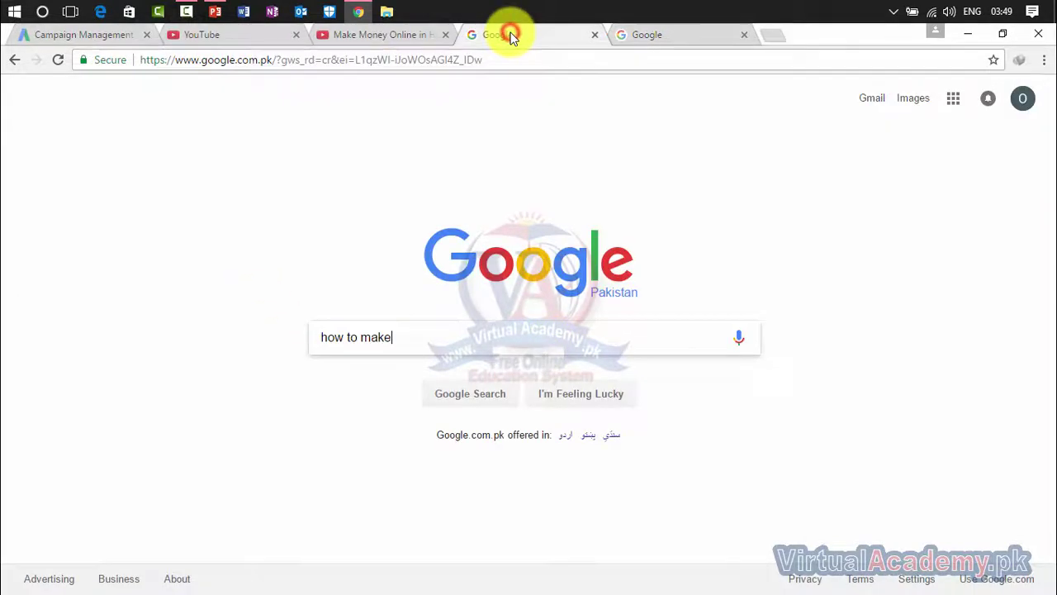
pyautogui.click(400, 338)
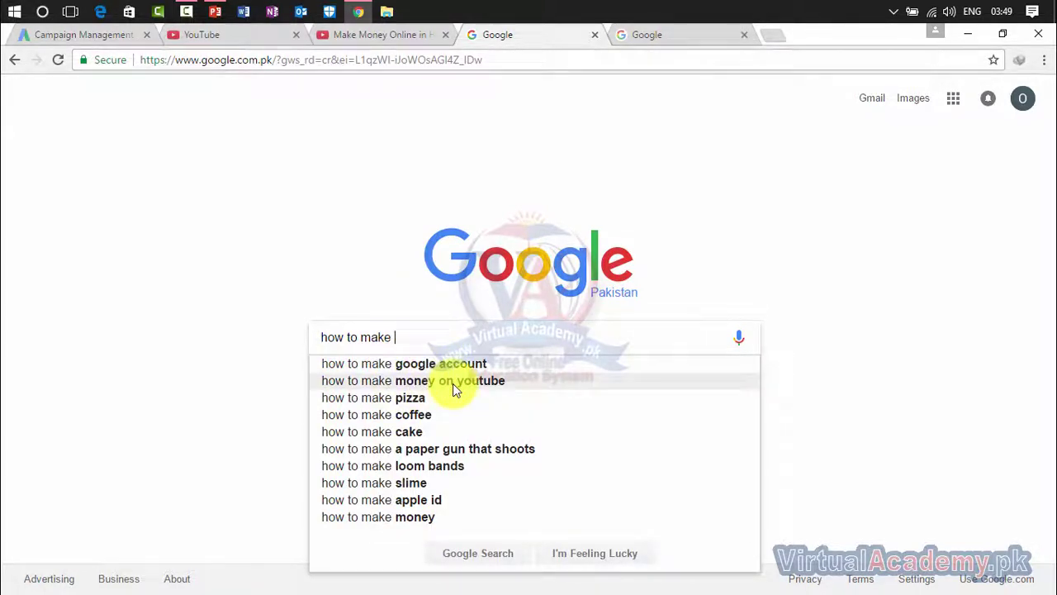
# - Compare the "how to make" suggestions on the Google India page with those on the Google Pakistan page once more
pyautogui.click(661, 43)
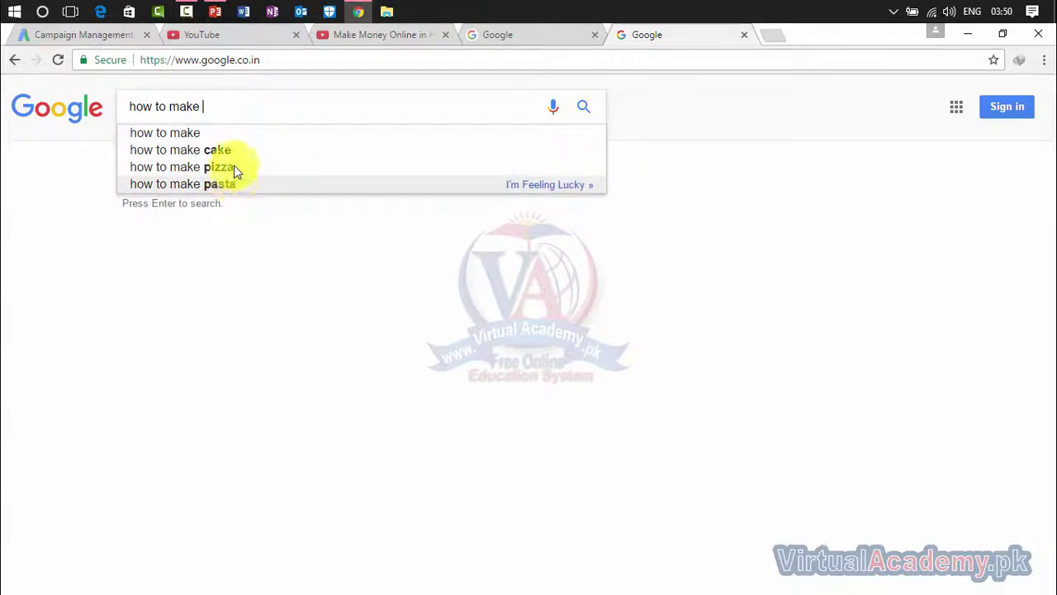
pyautogui.click(534, 35)
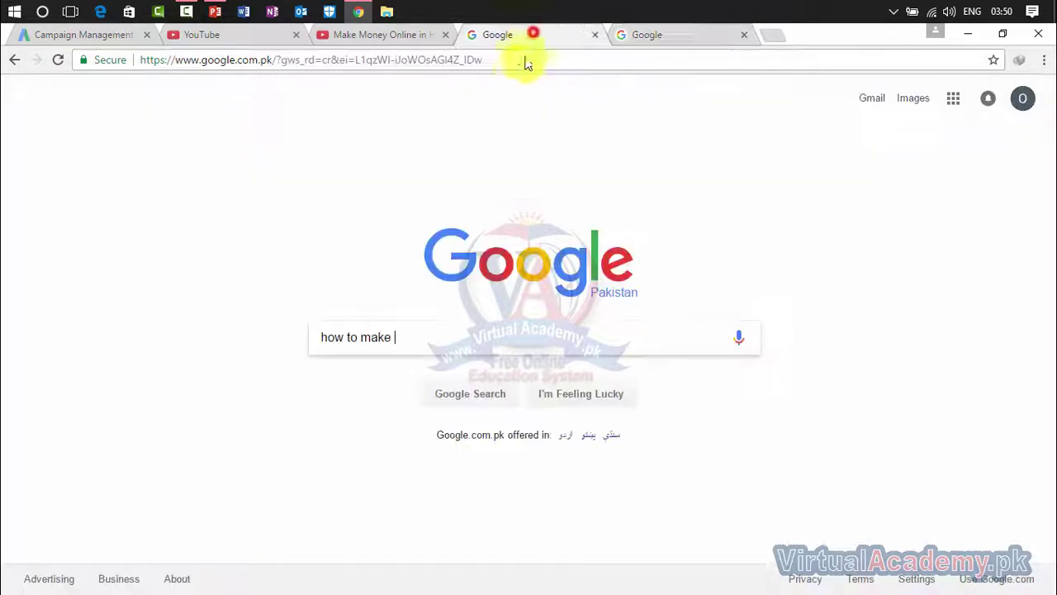
pyautogui.click(651, 38)
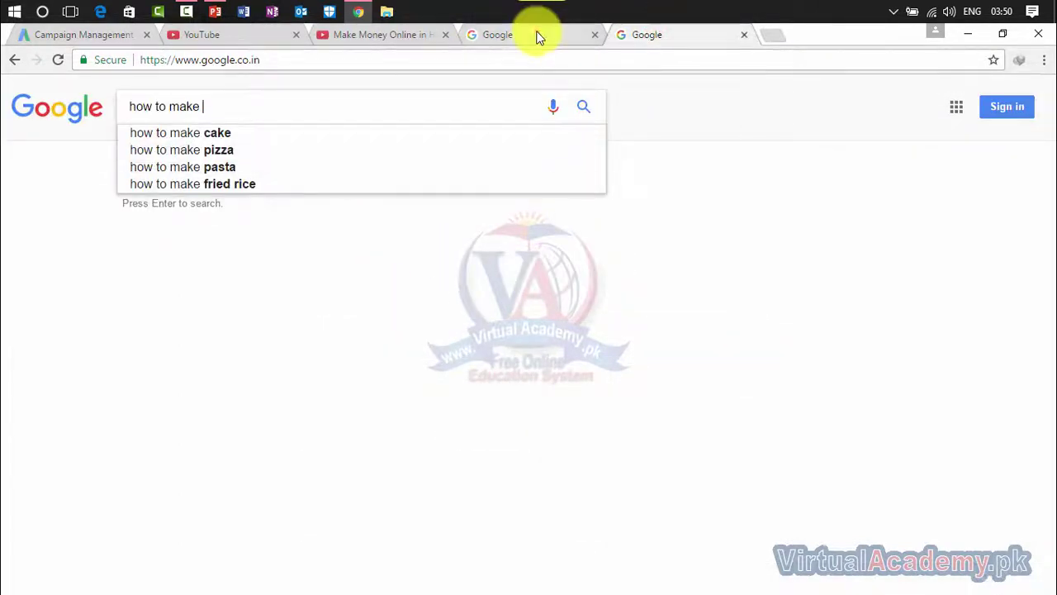
pyautogui.click(536, 35)
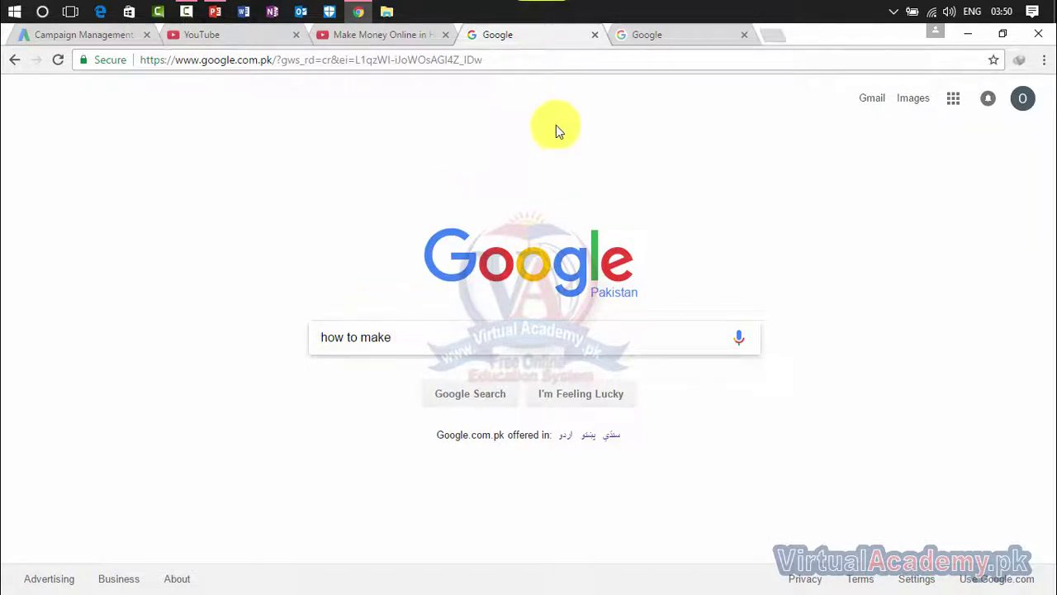
# - Close both Google pages and the Make Money Online video page, and switch to the open AdWords campaign page
pyautogui.click(595, 36)
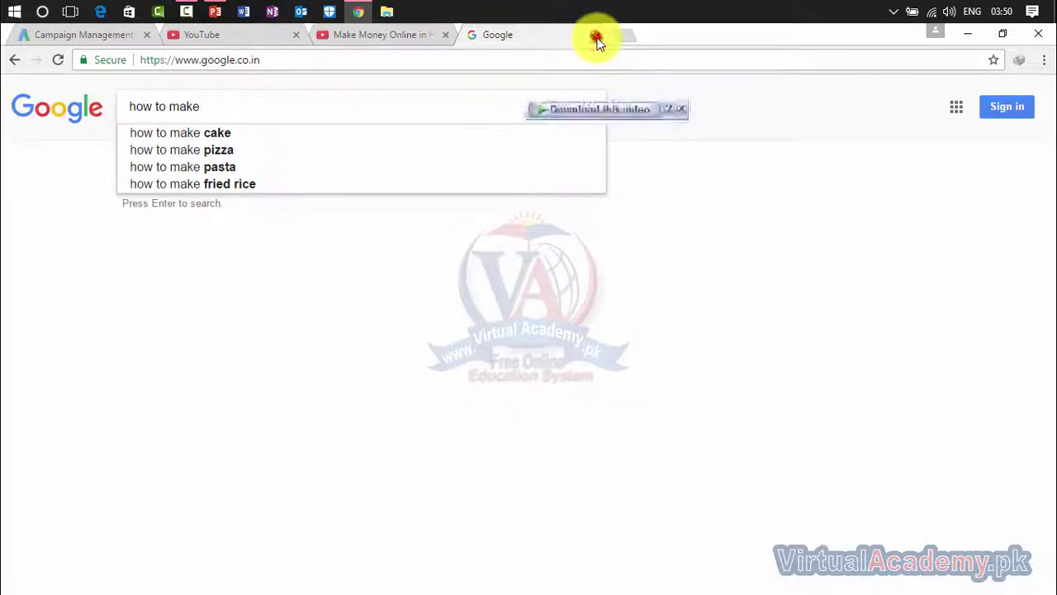
pyautogui.click(595, 37)
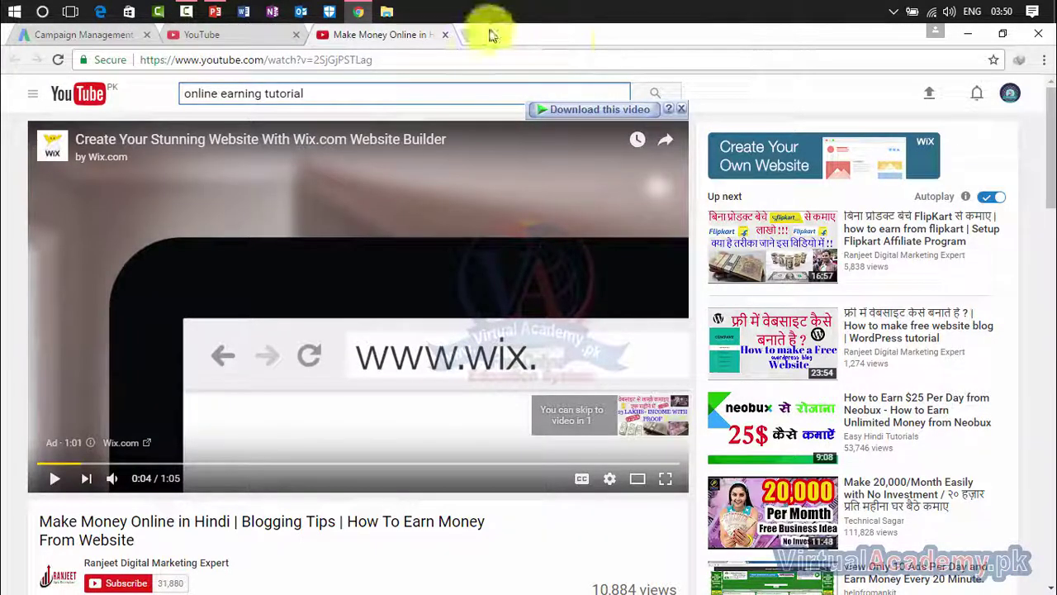
pyautogui.click(446, 35)
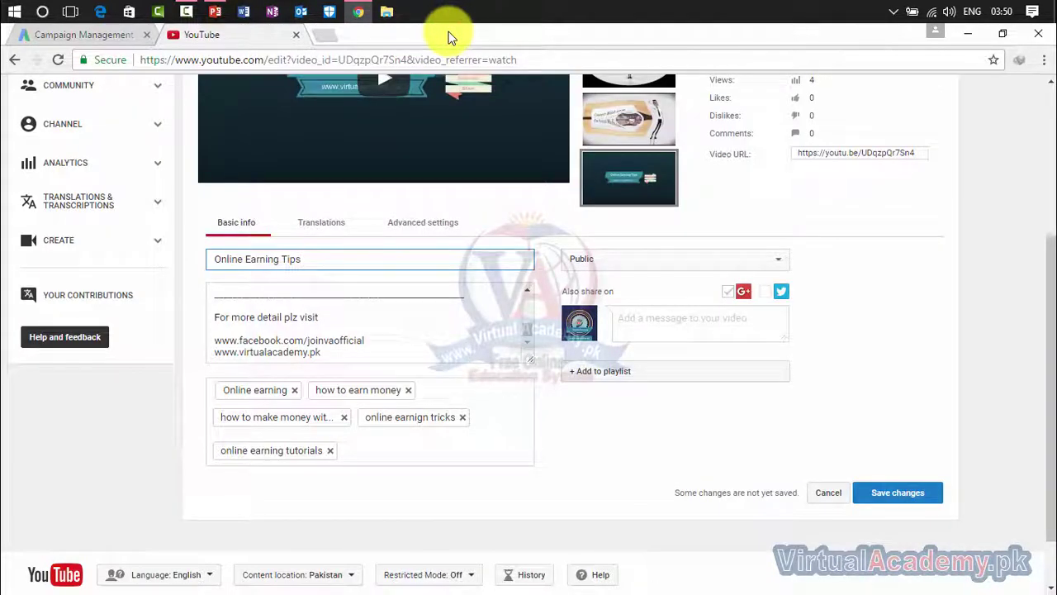
pyautogui.click(59, 36)
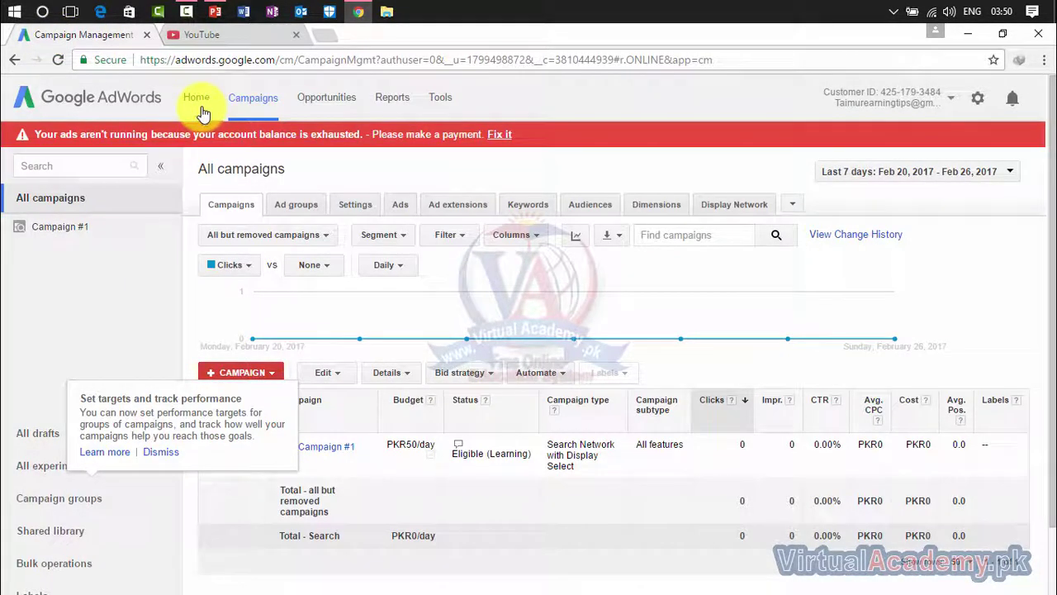
# - Search for "google keyword planner" in a new tab, open the AdWords Keyword Planner result, and close that tab
pyautogui.click(324, 33)
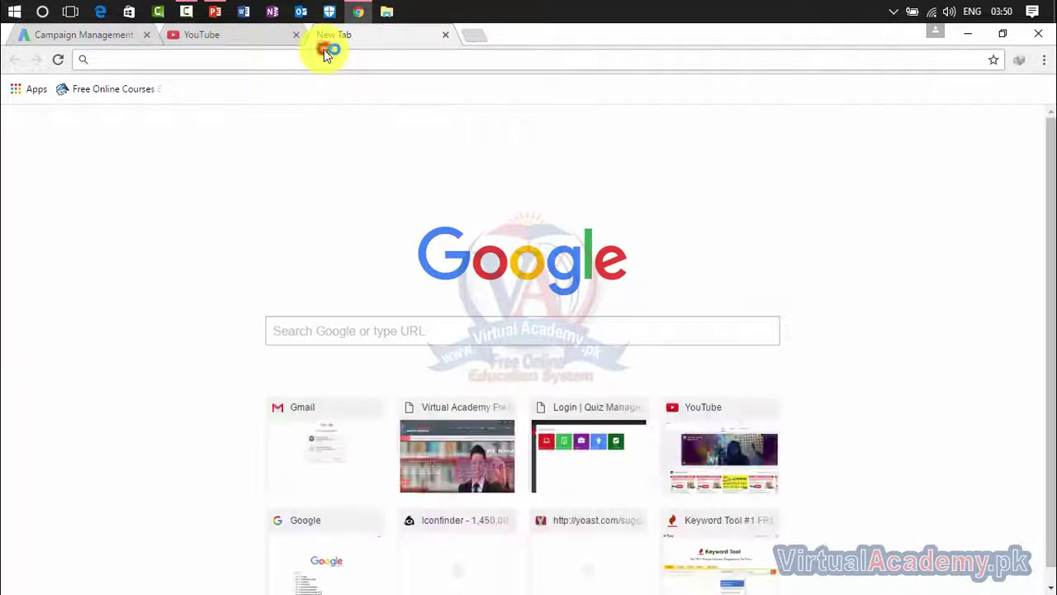
pyautogui.write('google')
pyautogui.press('BackSpace')
pyautogui.press('BackSpace')
pyautogui.press('BackSpace')
pyautogui.press('BackSpace')
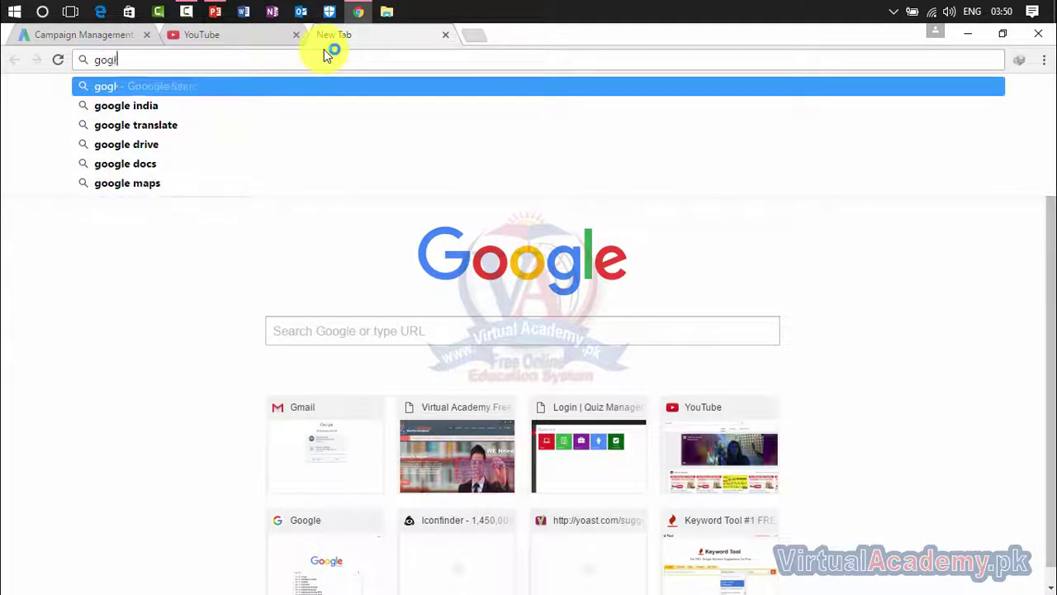
pyautogui.write('ogle key')
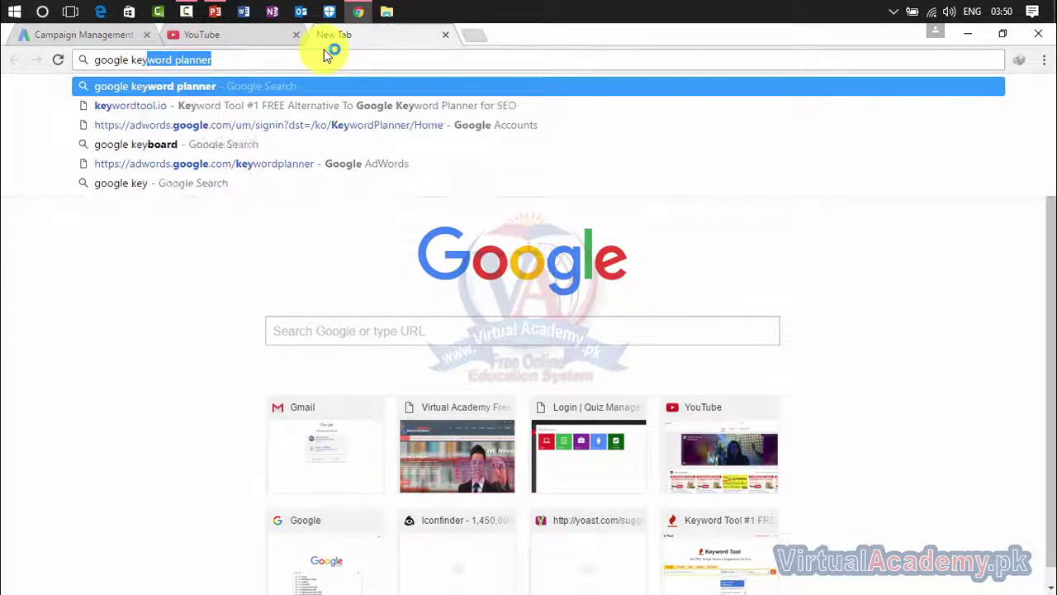
pyautogui.press('Return')
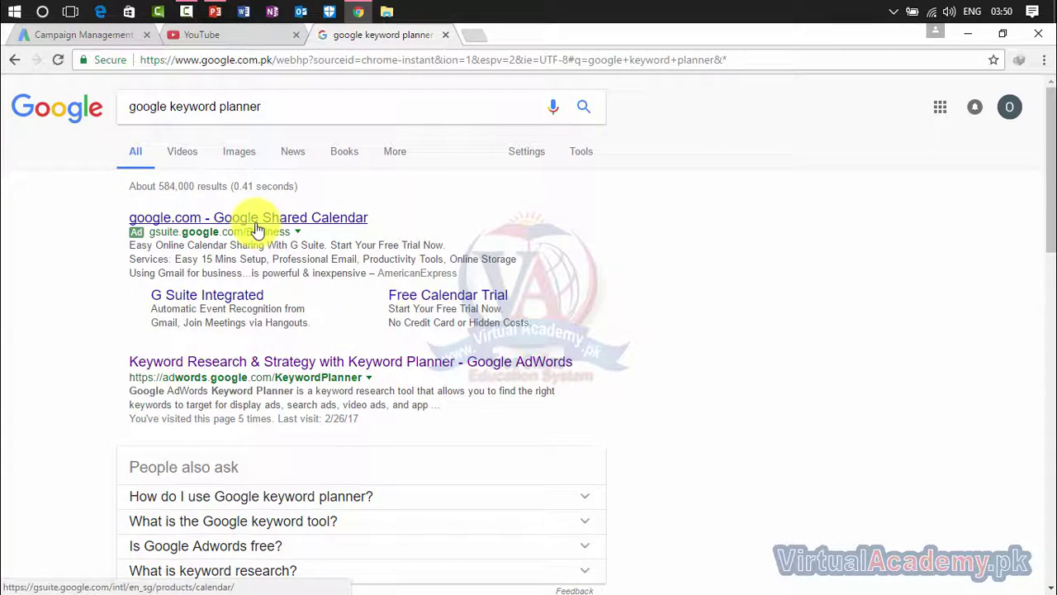
pyautogui.click(208, 361)
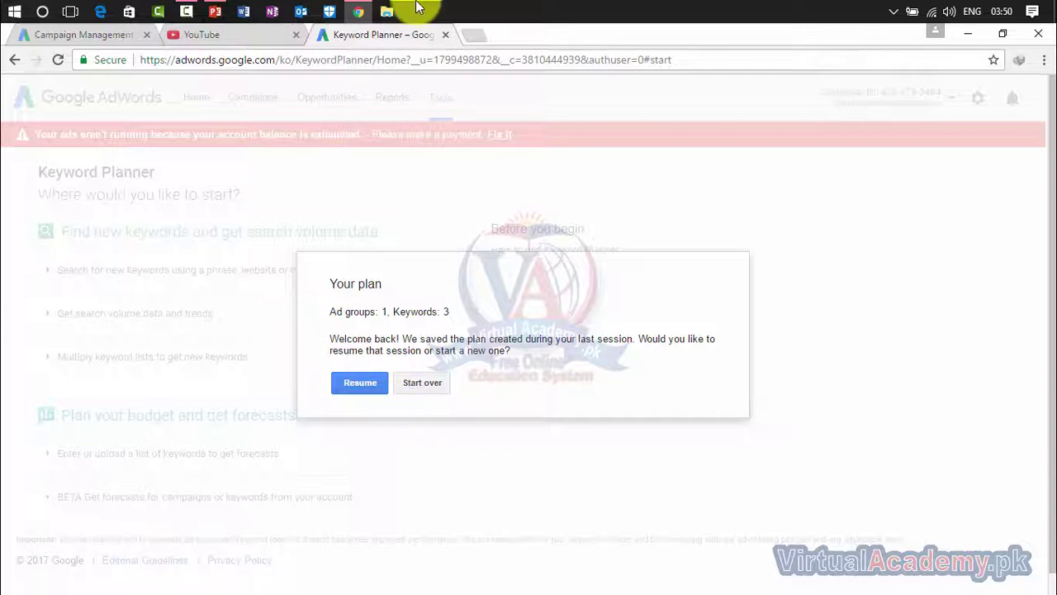
pyautogui.click(444, 36)
# - Open Keyword Planner from the AdWords campaign page and resume the saved plan
pyautogui.click(61, 35)
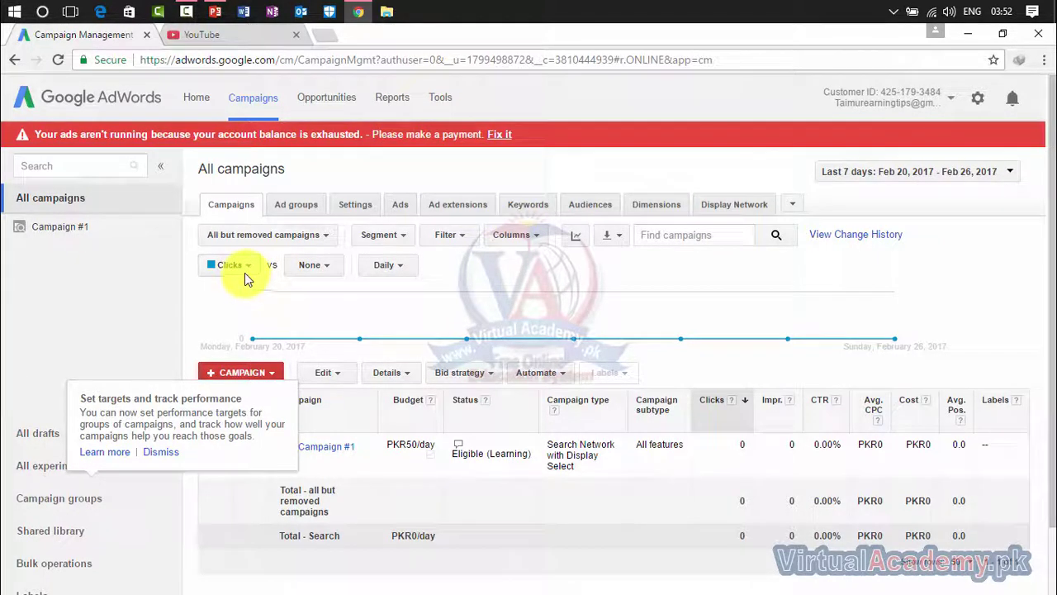
pyautogui.click(437, 97)
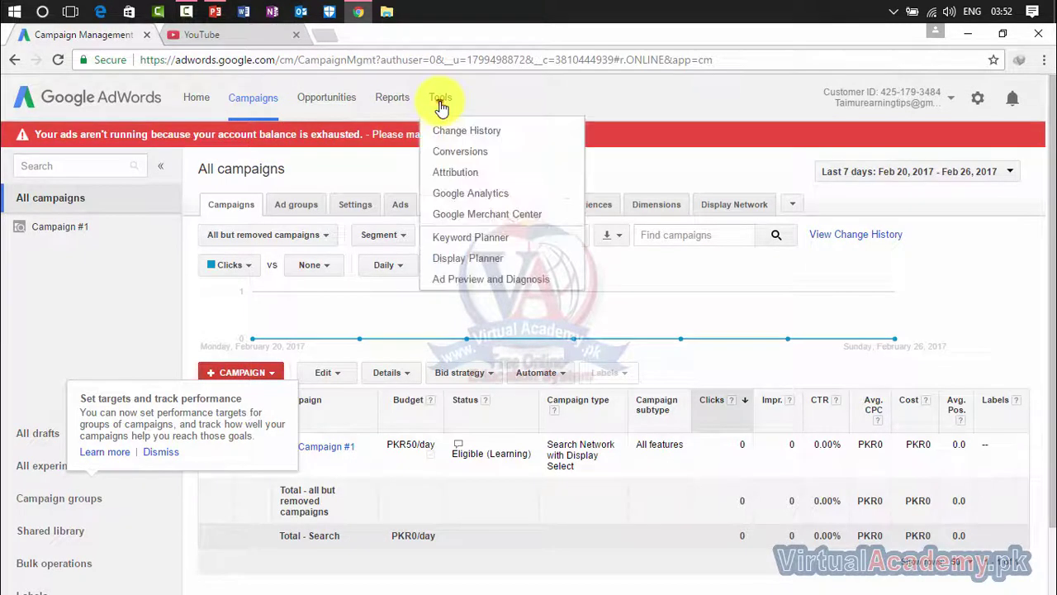
pyautogui.click(444, 237)
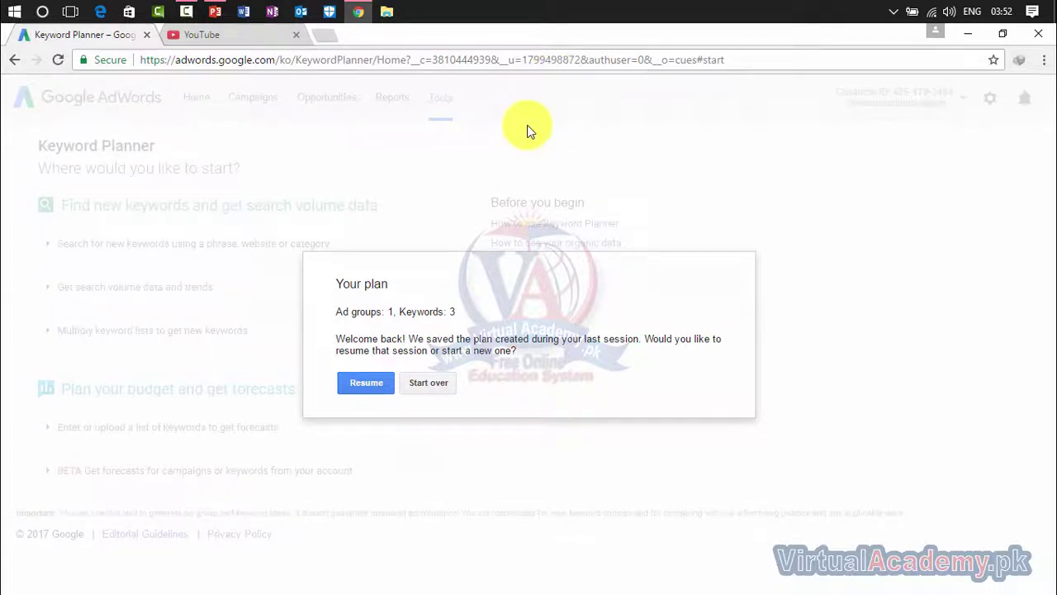
pyautogui.click(358, 392)
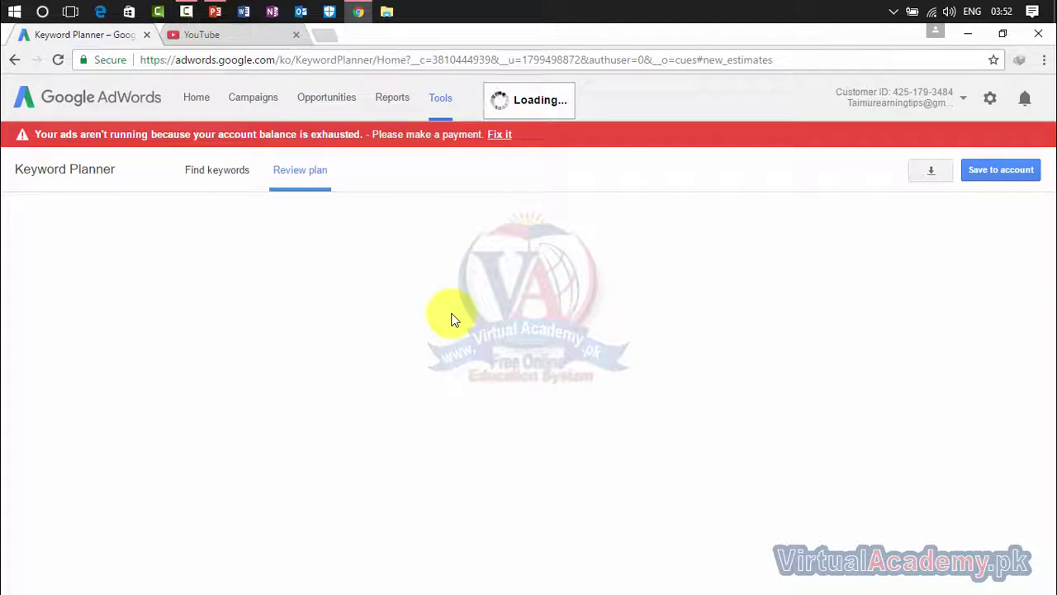
pyautogui.click(221, 183)
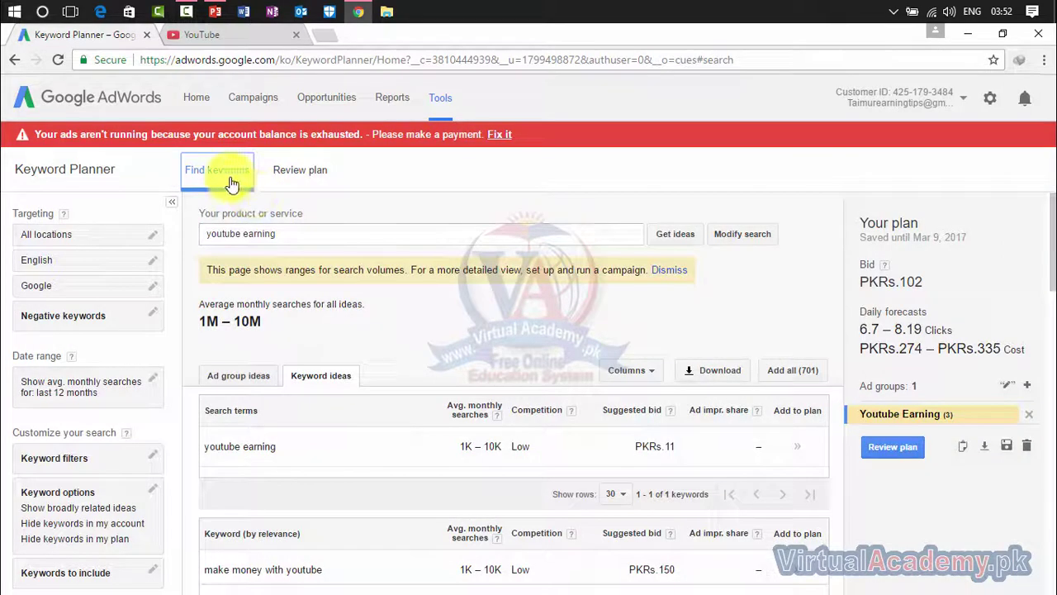
pyautogui.click(287, 233)
pyautogui.hotkey('ctrl', 'a')
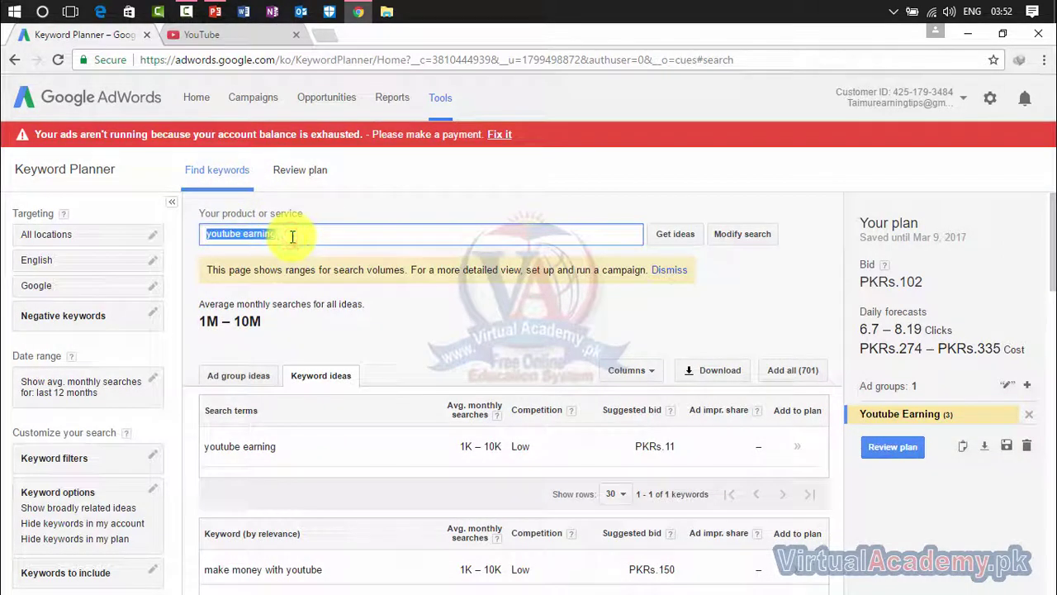
pyautogui.press('BackSpace')
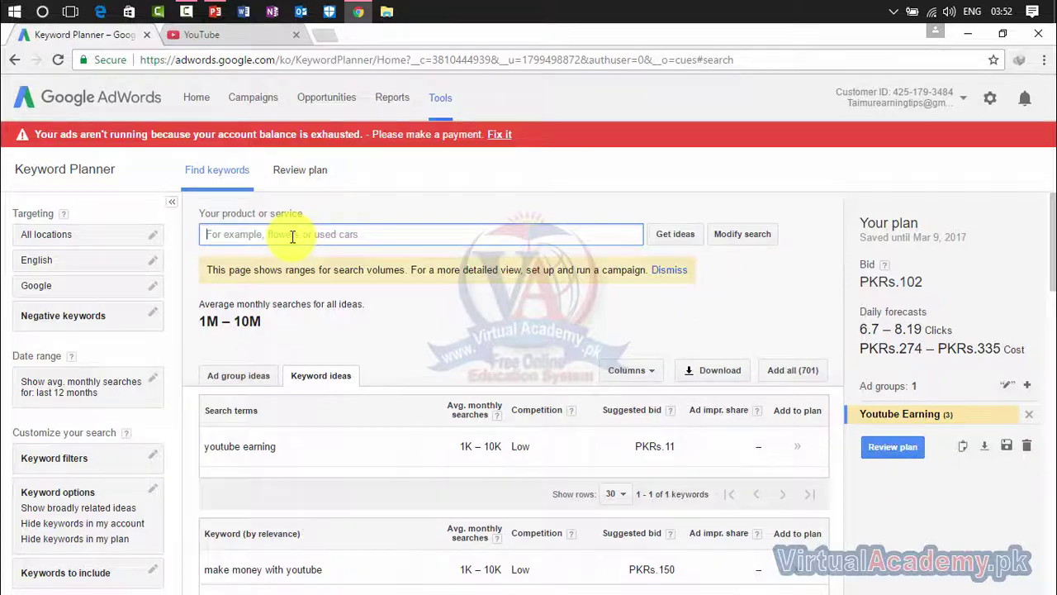
# - Go back to the Keyword Planner start page
pyautogui.click(12, 61)
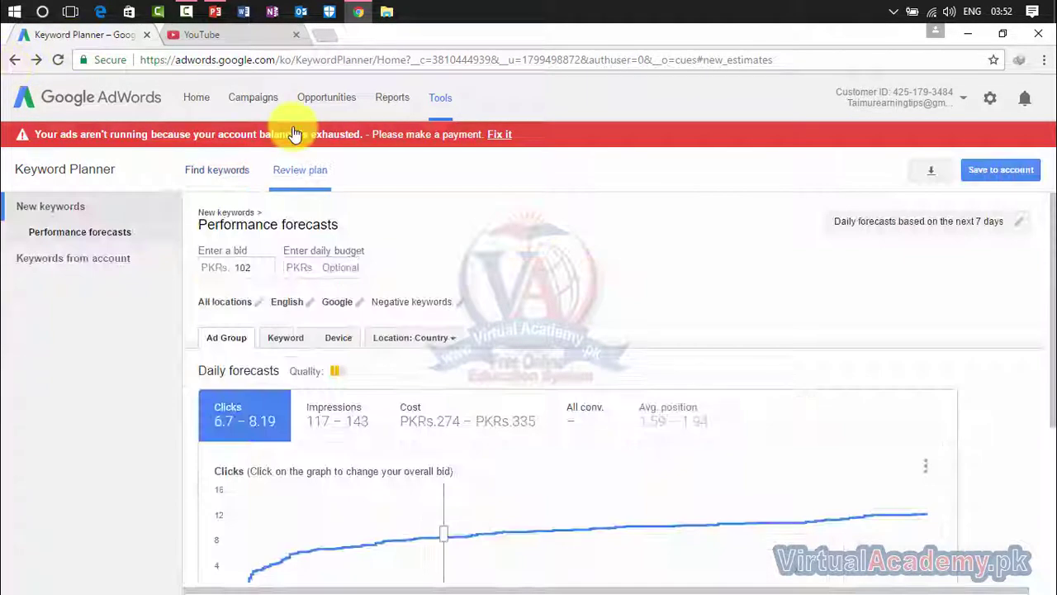
pyautogui.click(12, 61)
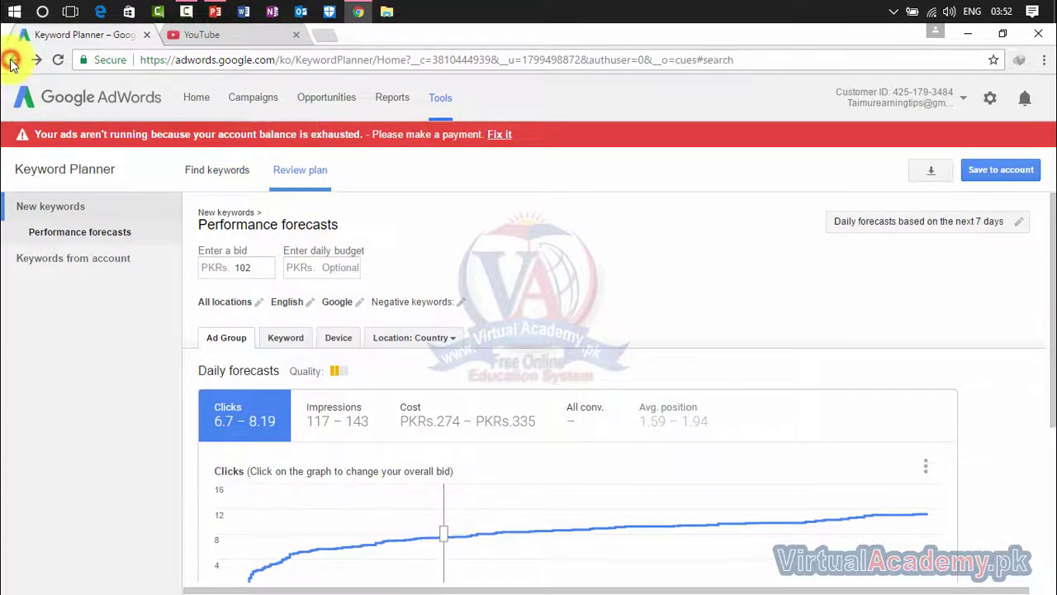
pyautogui.click(13, 61)
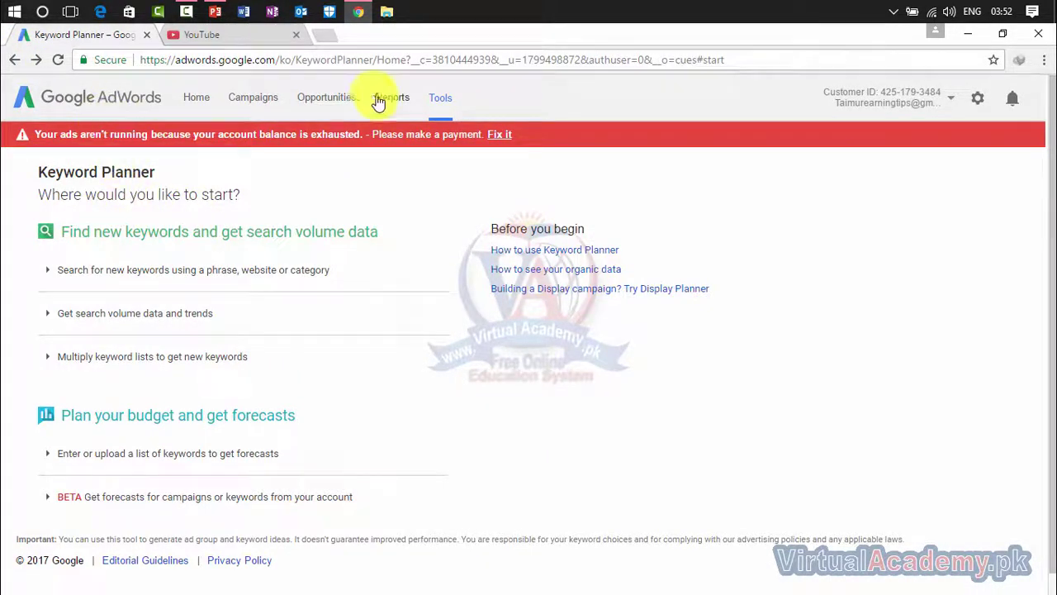
pyautogui.click(438, 95)
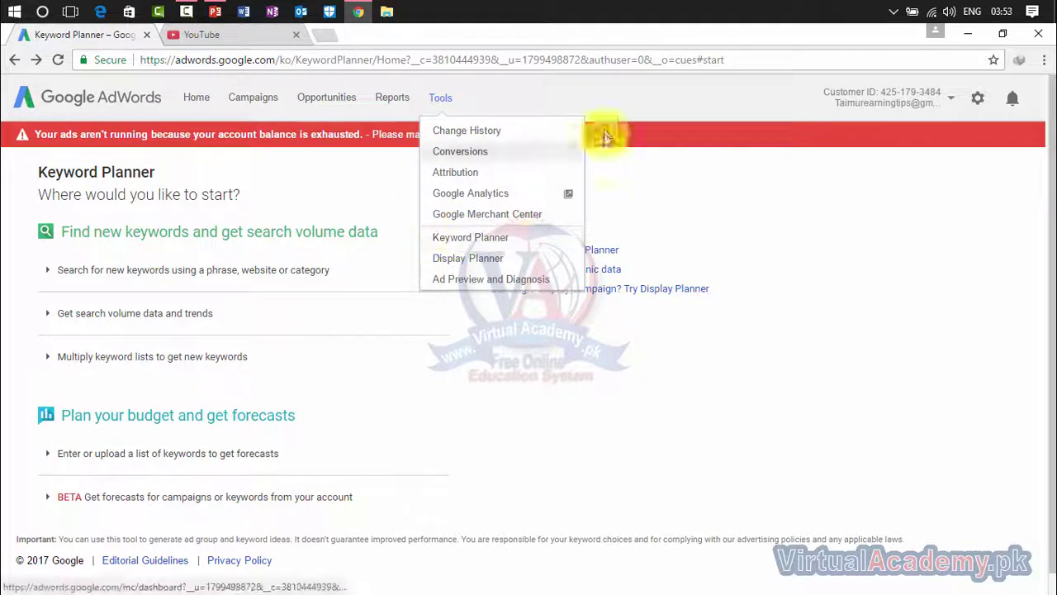
pyautogui.click(733, 205)
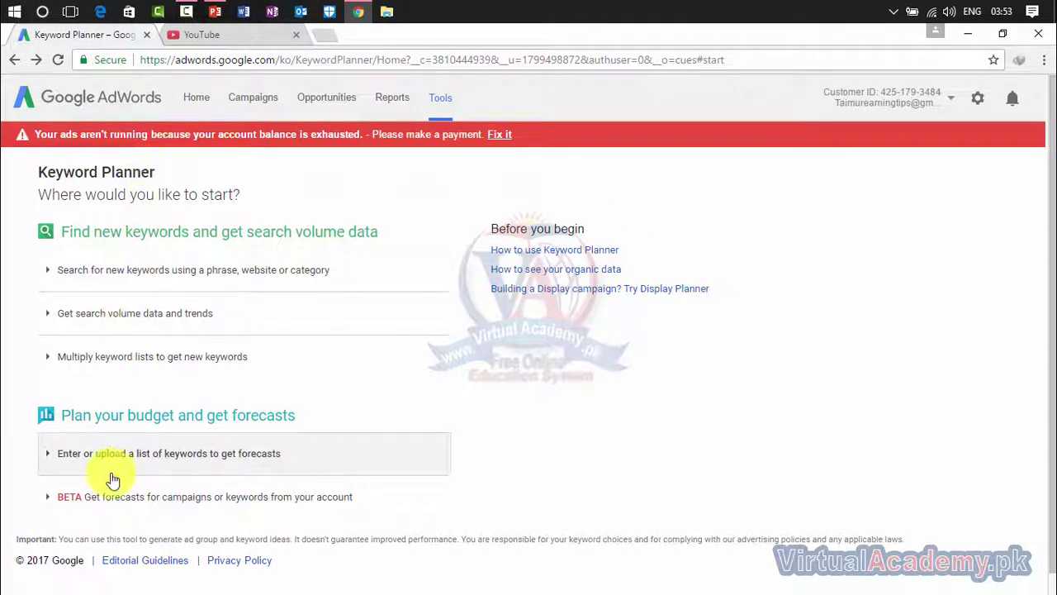
# - Search for new keywords using a phrase and get ideas for the product or service "online earning"
pyautogui.click(123, 278)
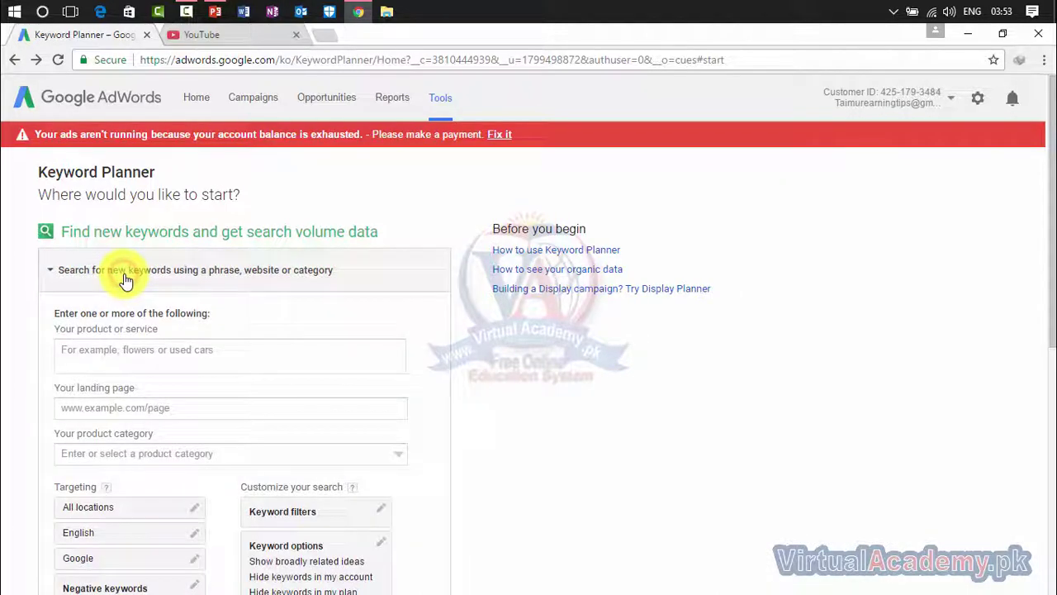
pyautogui.click(146, 351)
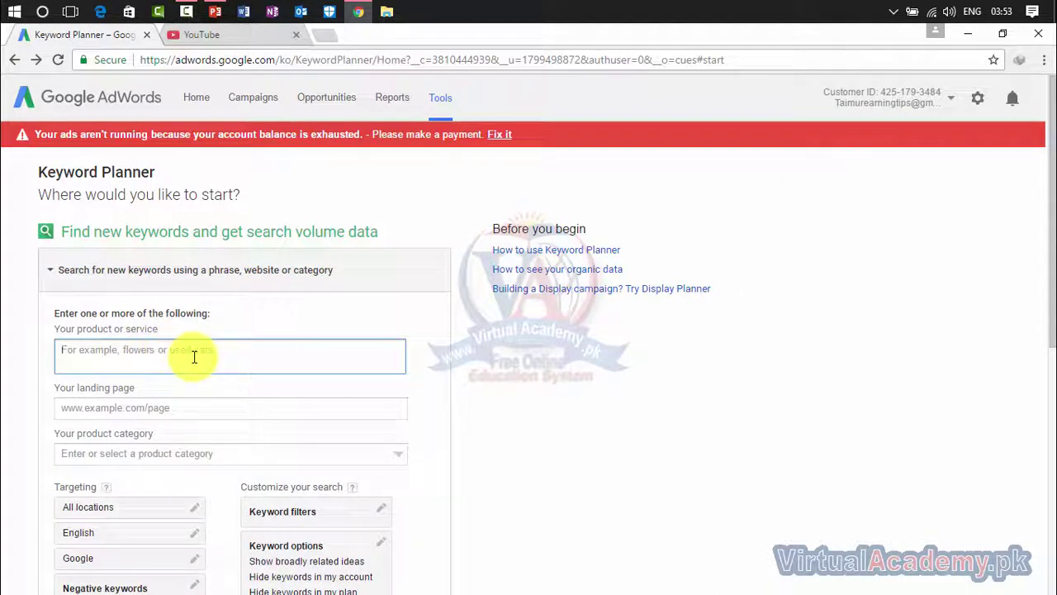
pyautogui.write('onlin')
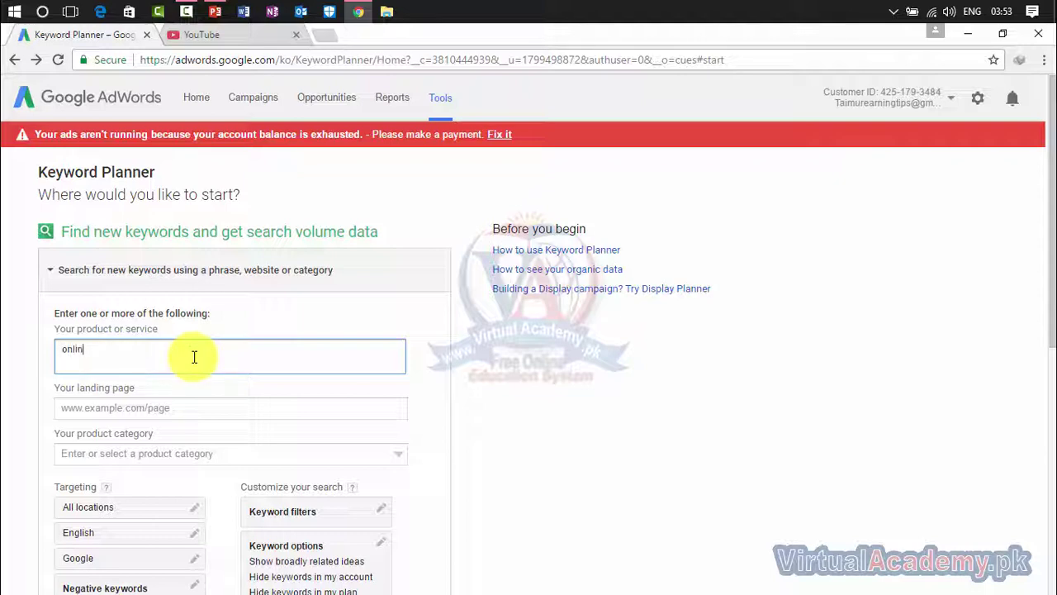
pyautogui.write('e earning')
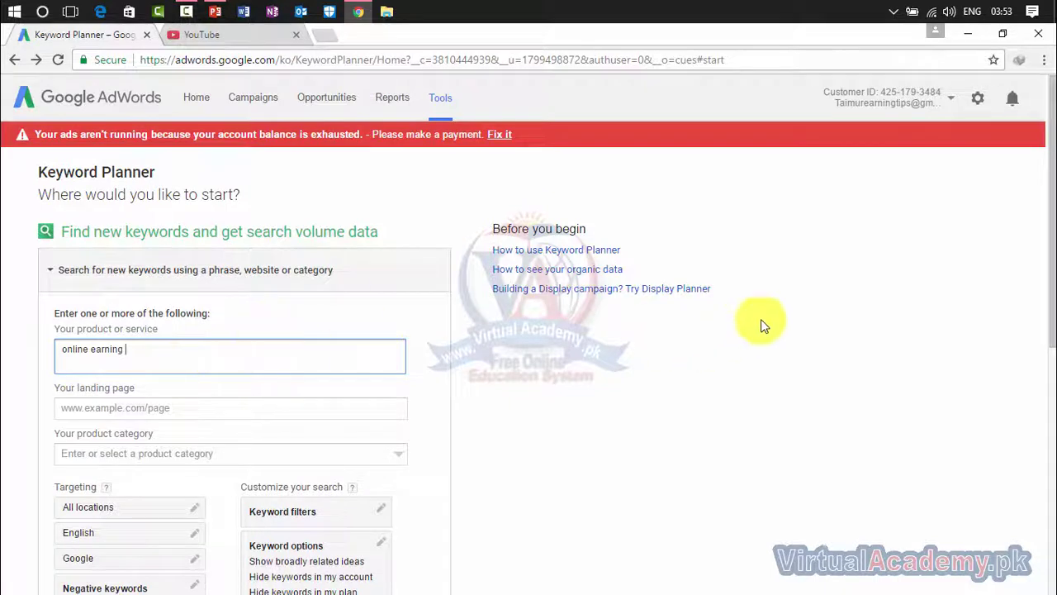
pyautogui.scroll(-3, 1050, 323)
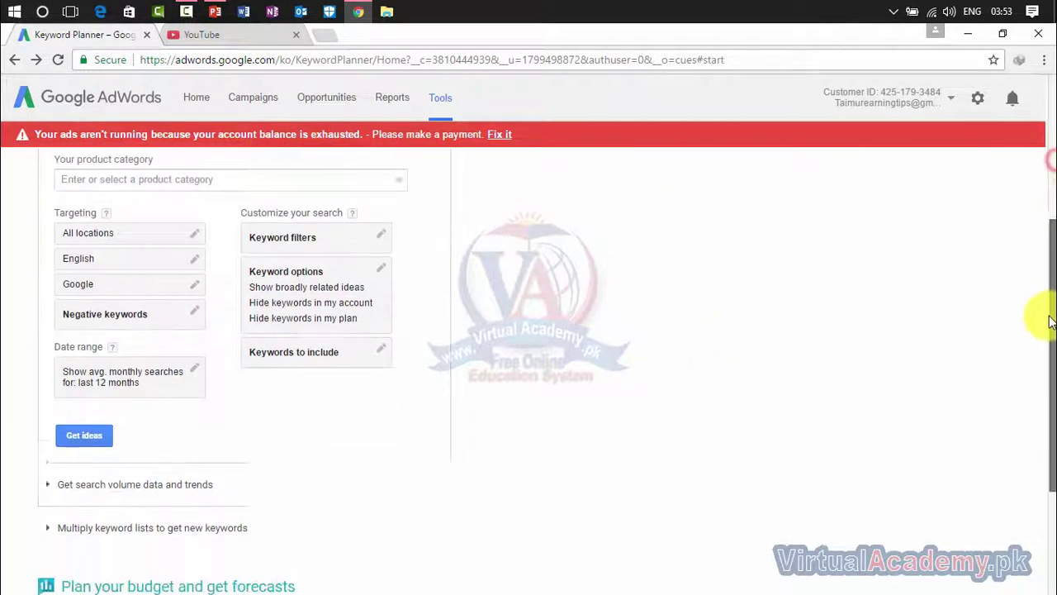
pyautogui.click(83, 436)
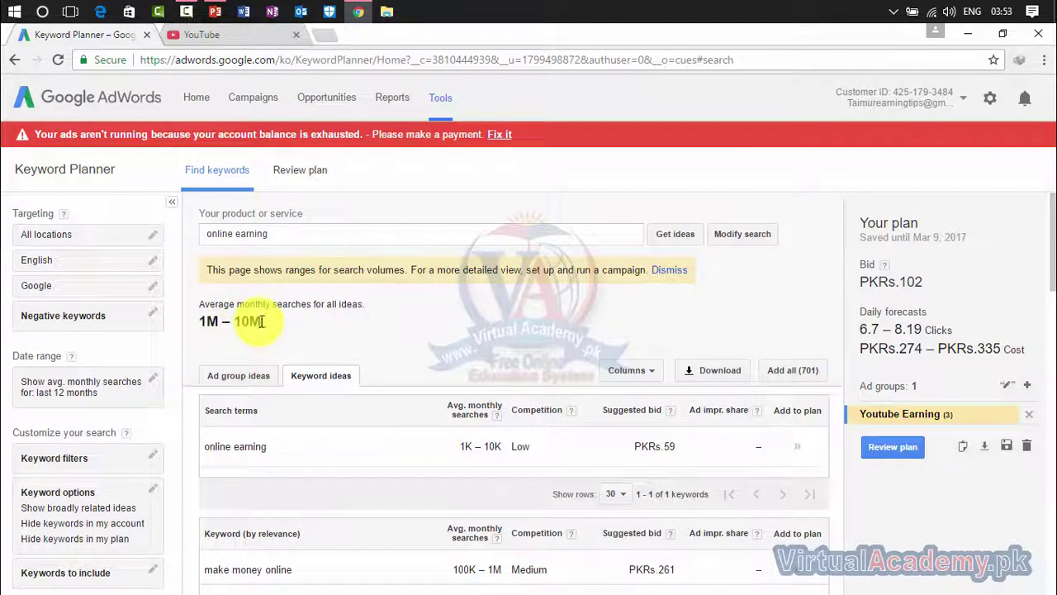
# - Review the average monthly searches for all ideas, and the search volume and competition of "online earning" and the related keywords
pyautogui.moveTo(269, 318); pyautogui.dragTo(188, 320)
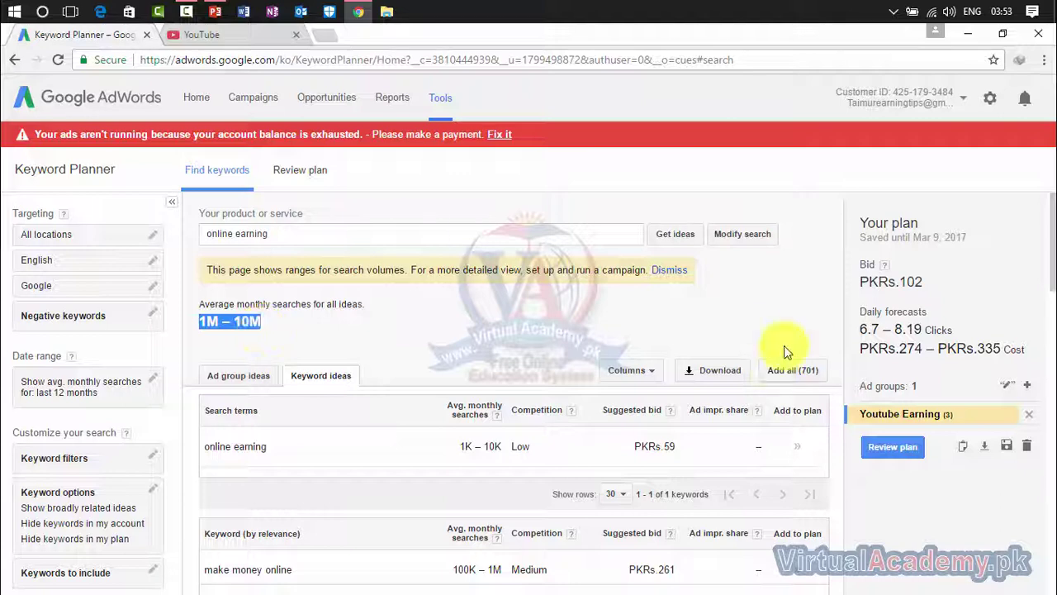
pyautogui.moveTo(1050, 222); pyautogui.dragTo(1048, 258)
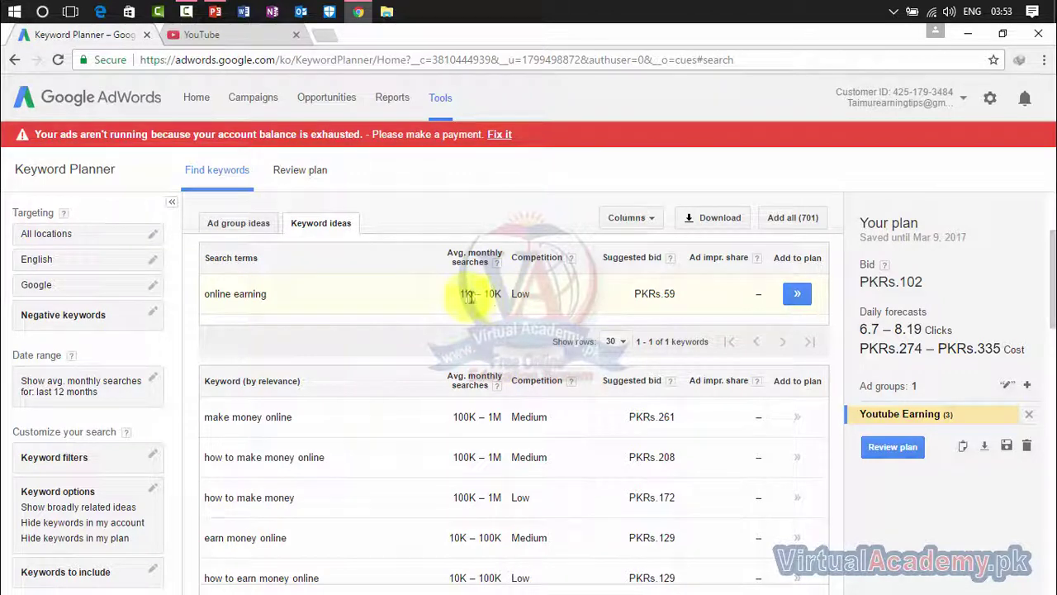
pyautogui.click(547, 294)
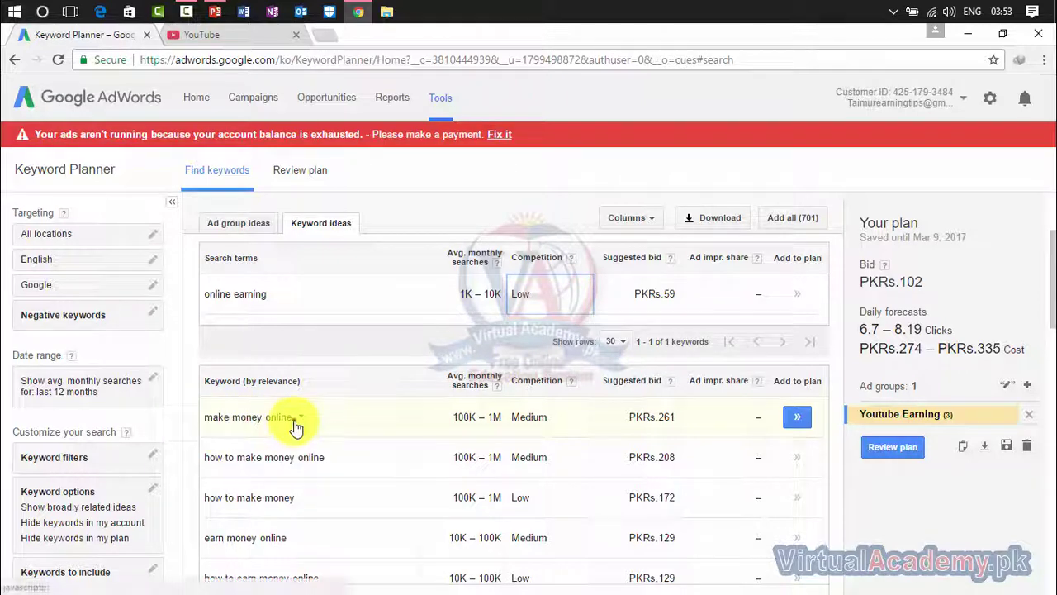
pyautogui.moveTo(295, 419); pyautogui.dragTo(216, 425)
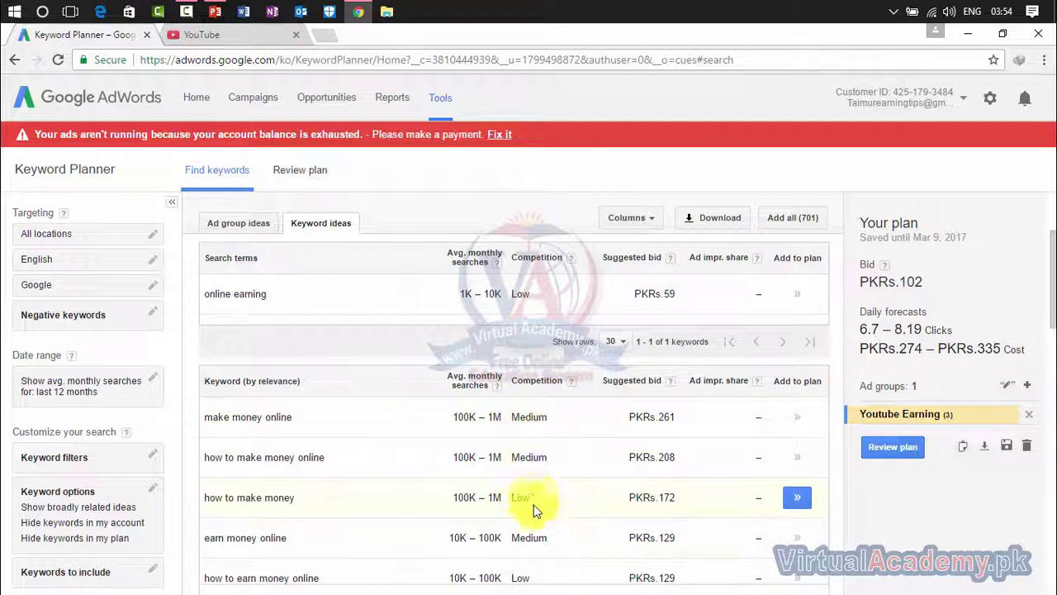
# - Examine the search volume, competition and suggested bid of the related keyword ideas, including "earn money" and "how to make money from home"
pyautogui.moveTo(1052, 248); pyautogui.dragTo(1053, 403)
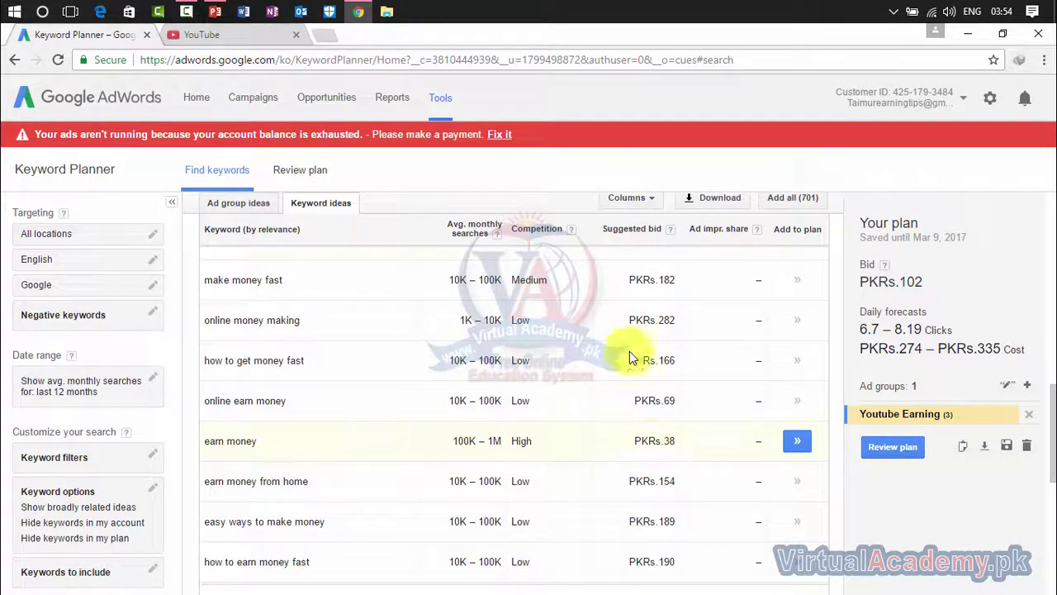
pyautogui.click(673, 441)
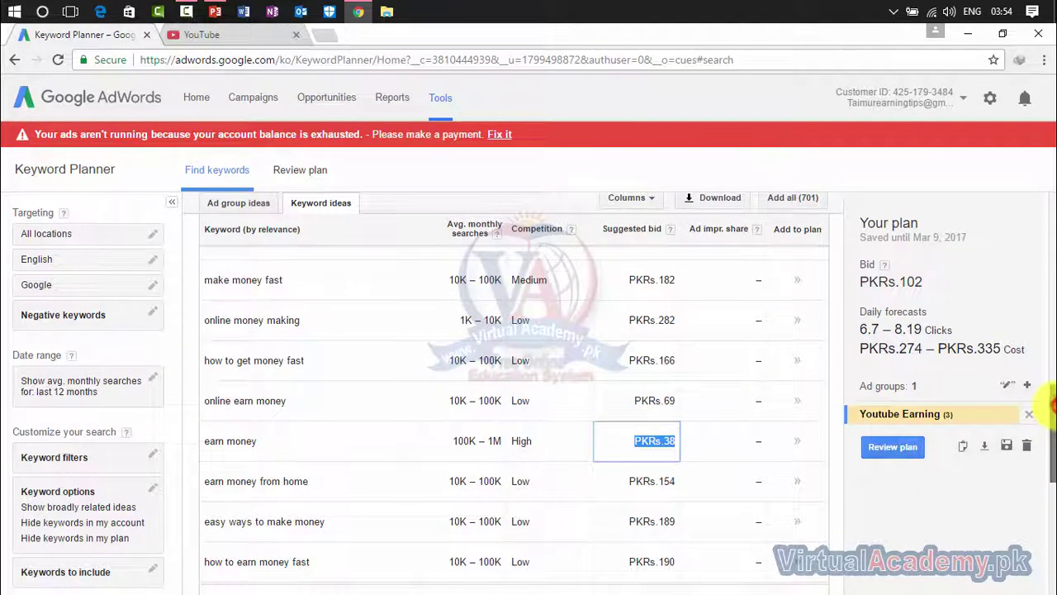
pyautogui.moveTo(1047, 405); pyautogui.dragTo(1051, 376)
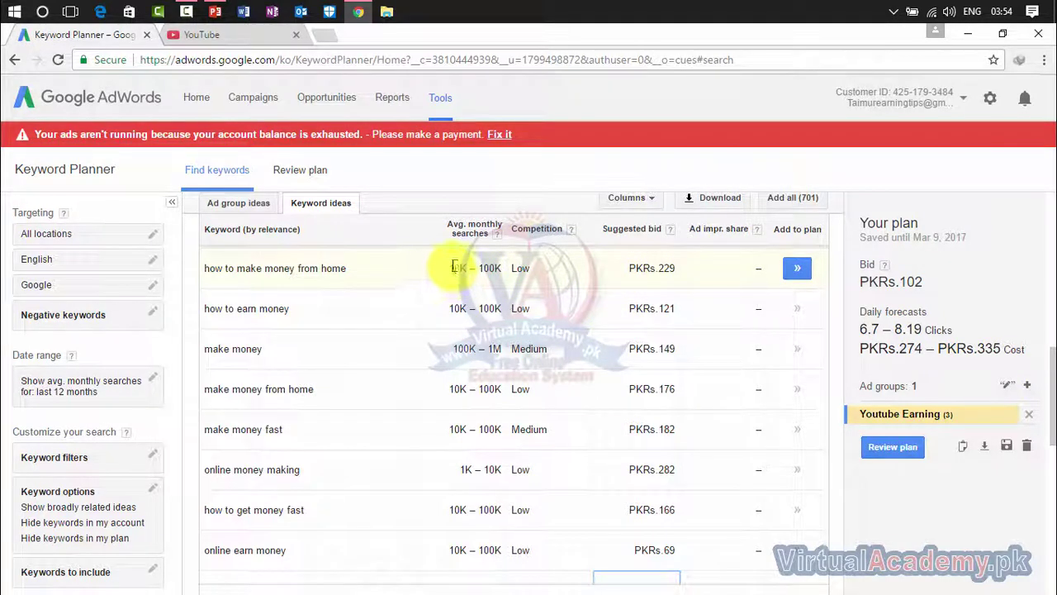
pyautogui.moveTo(444, 268); pyautogui.dragTo(535, 280)
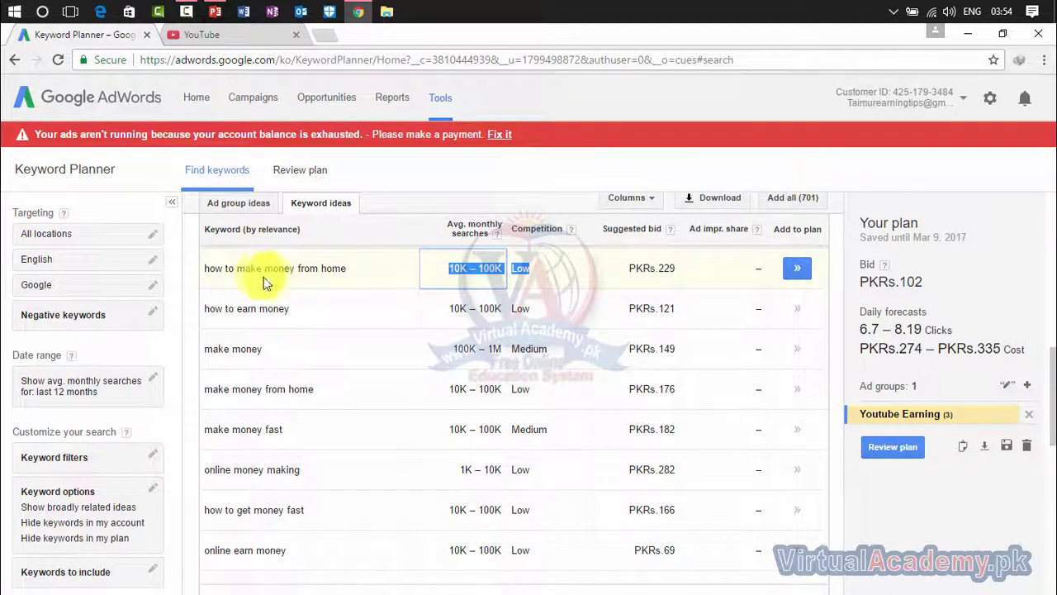
pyautogui.moveTo(341, 272); pyautogui.dragTo(372, 235)
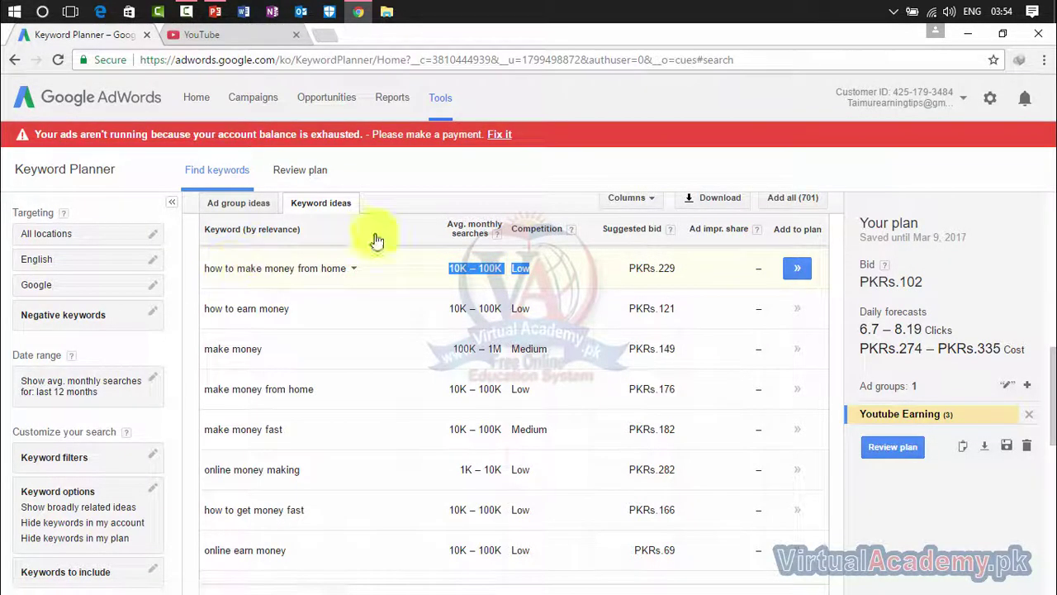
pyautogui.click(679, 276)
pyautogui.moveTo(653, 271); pyautogui.dragTo(625, 273)
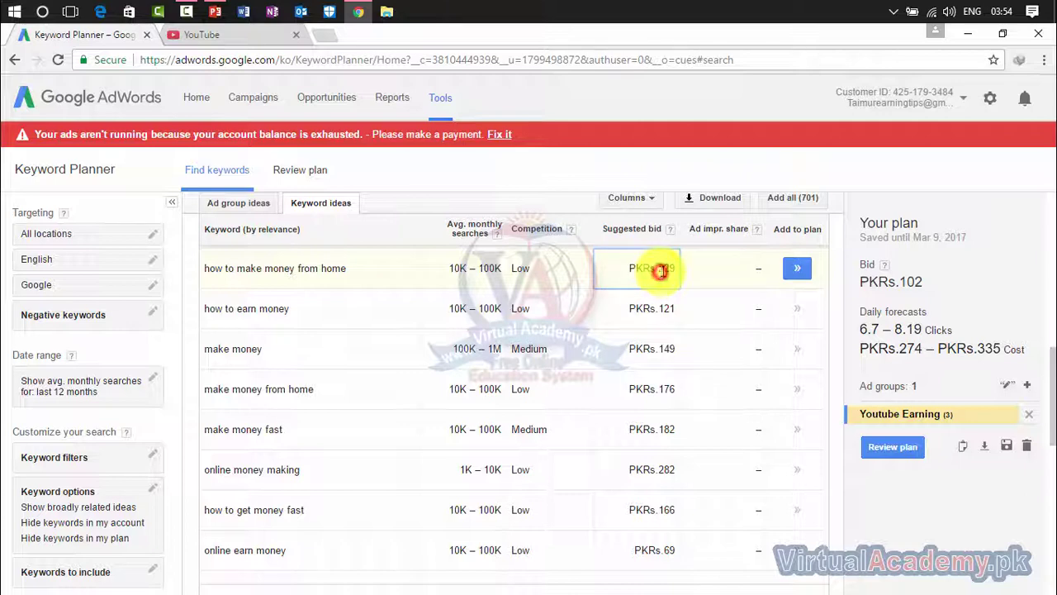
# - Add the keyword ideas "how to make money online" and "make money online" to the plan's Youtube Earning ad group
pyautogui.moveTo(1054, 376); pyautogui.dragTo(1052, 285)
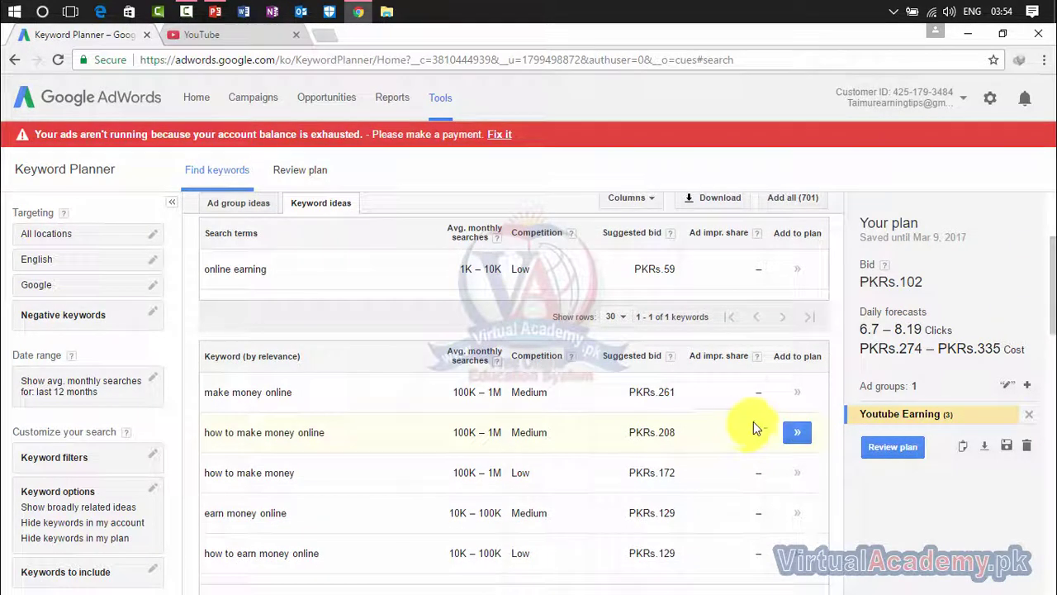
pyautogui.click(797, 433)
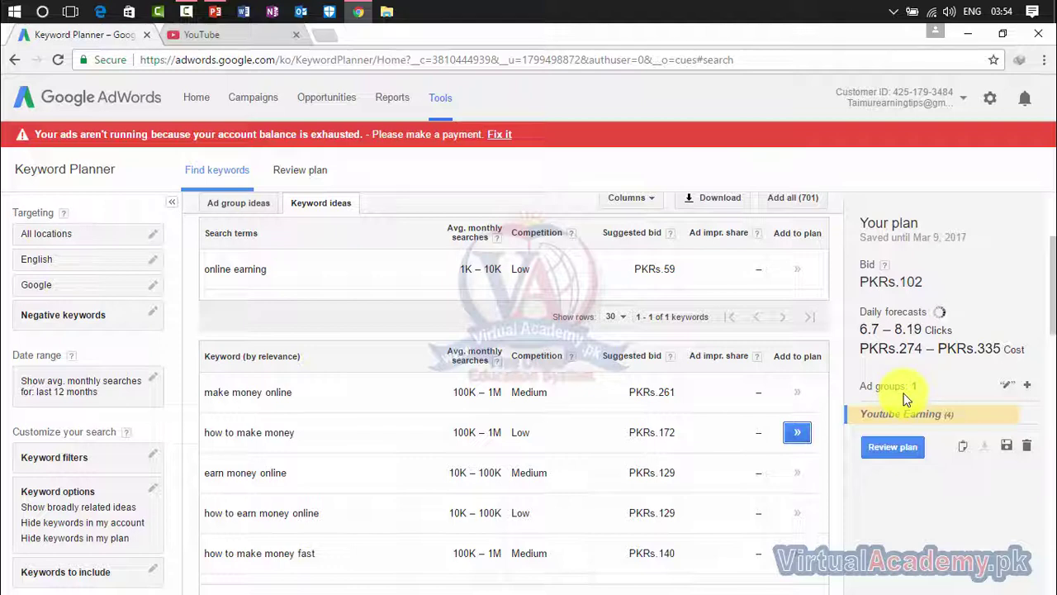
pyautogui.click(798, 394)
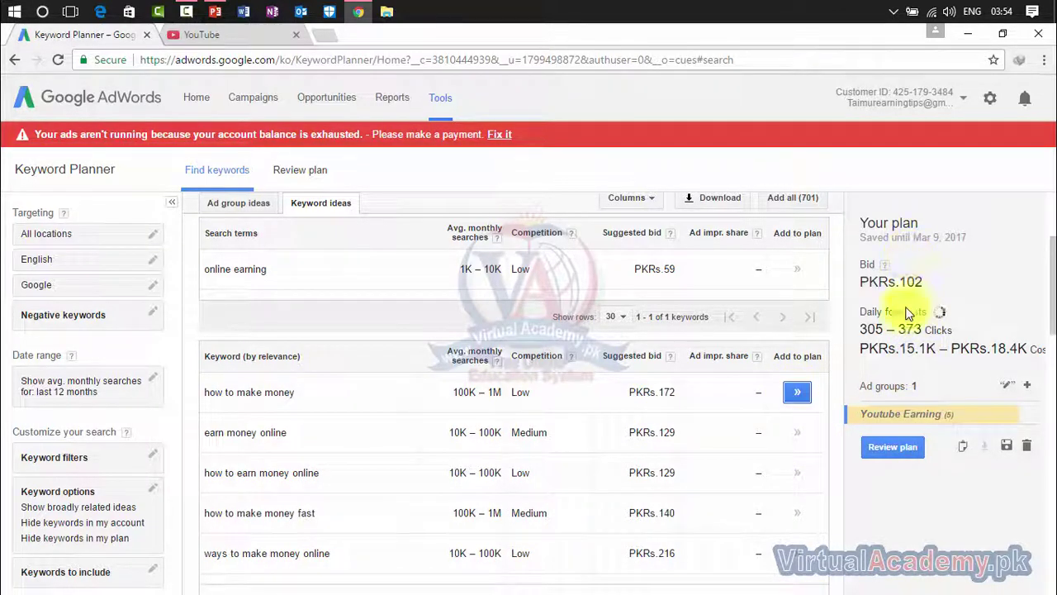
# - Review the plan's performance forecasts and inspect the full keyword list of the Youtube Earning ad group
pyautogui.click(892, 448)
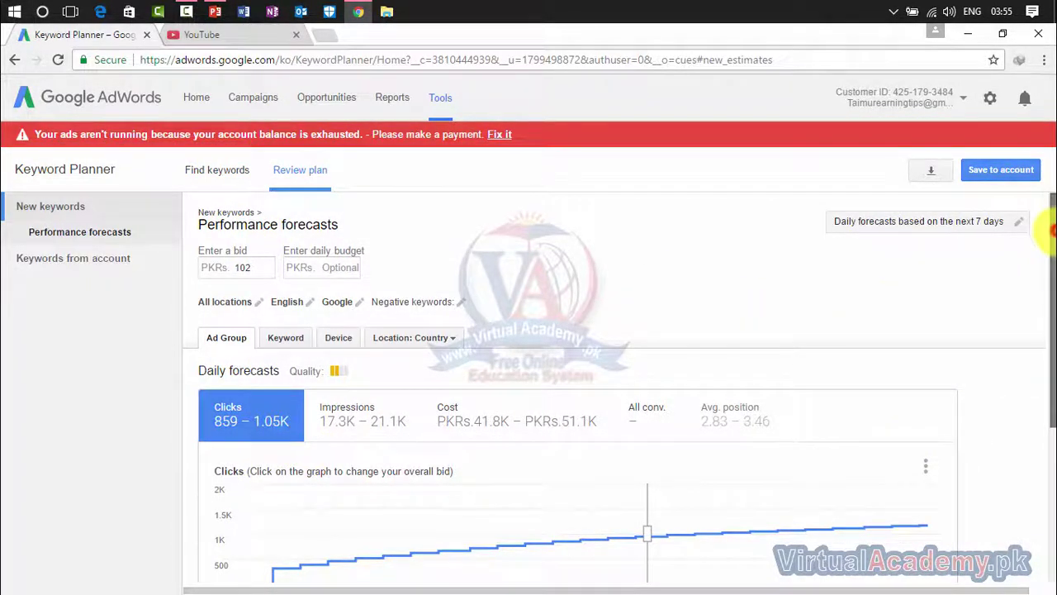
pyautogui.moveTo(1050, 231); pyautogui.dragTo(1045, 488)
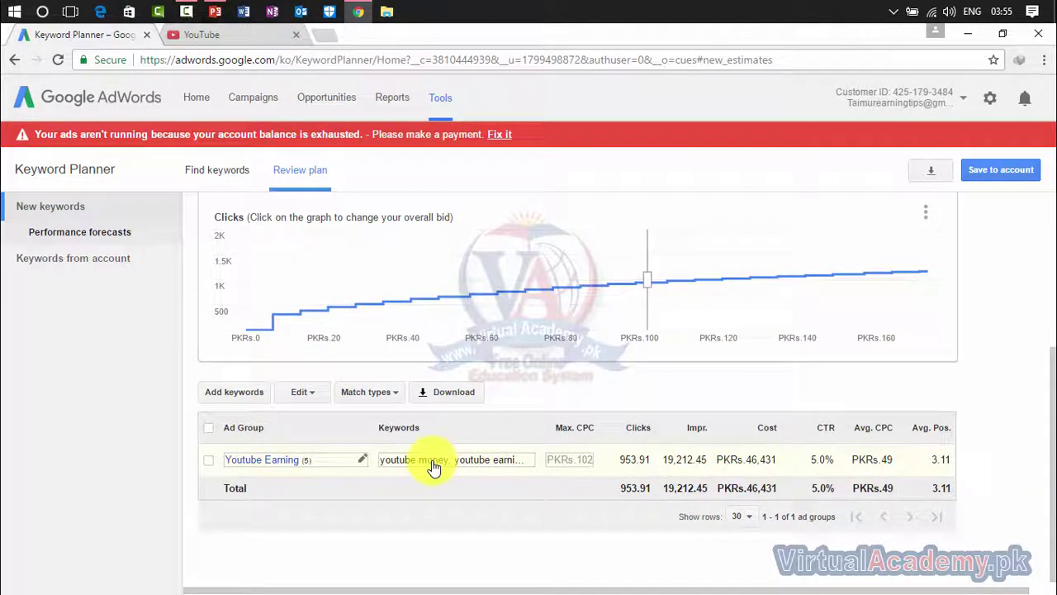
pyautogui.click(480, 462)
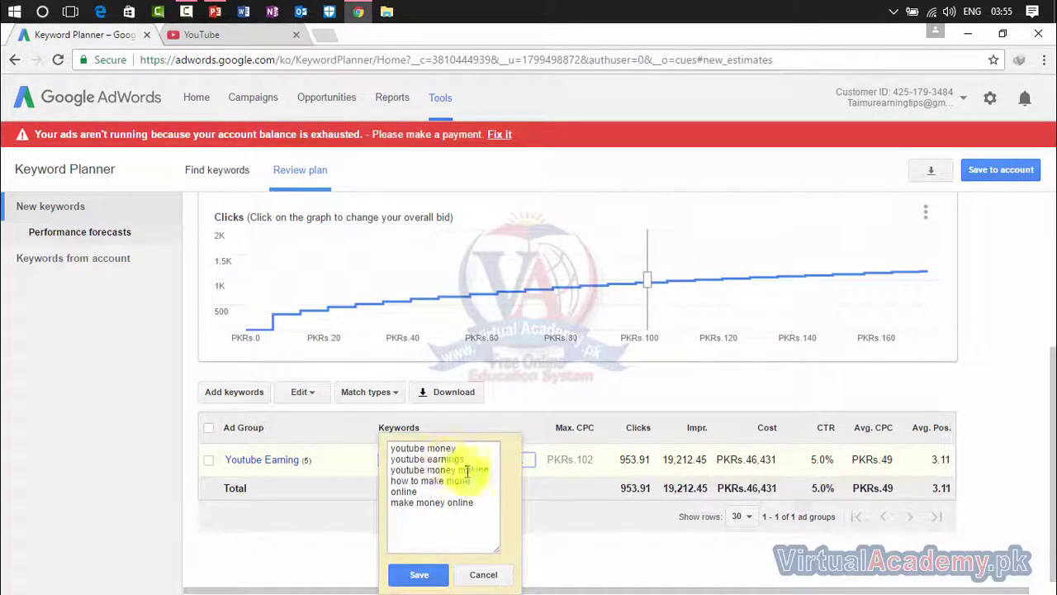
pyautogui.moveTo(475, 503); pyautogui.dragTo(388, 449)
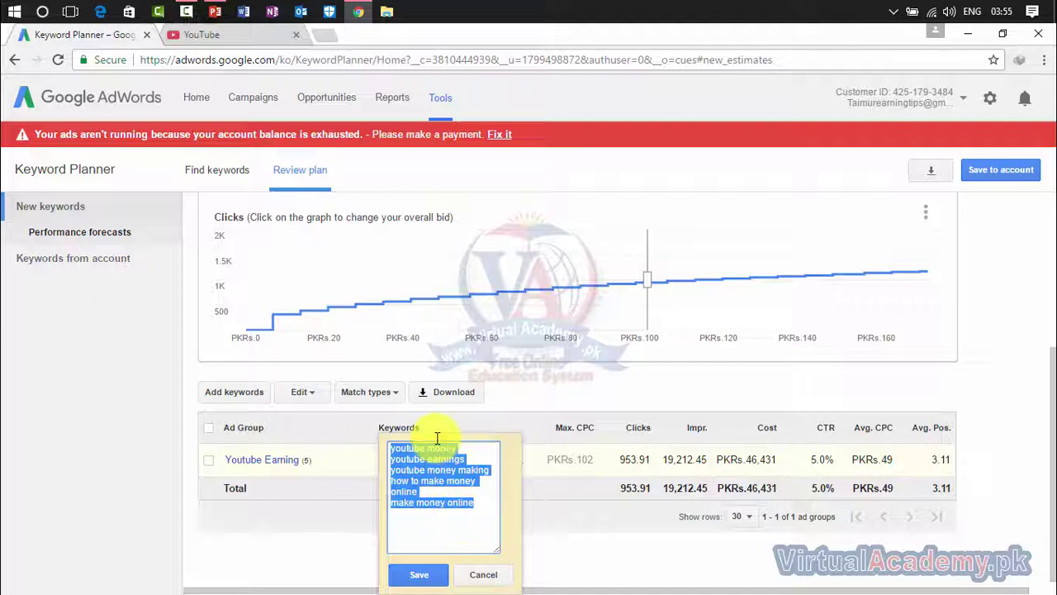
pyautogui.click(1052, 396)
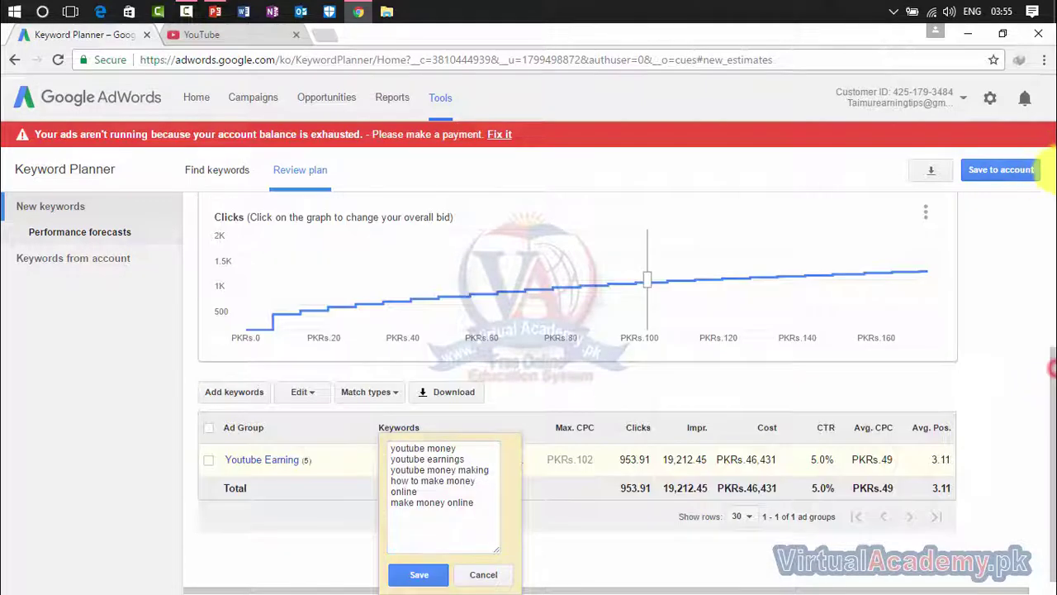
# - Return to the "online earning" keyword ideas, download them as an Excel CSV file and open the file in Excel
pyautogui.click(11, 61)
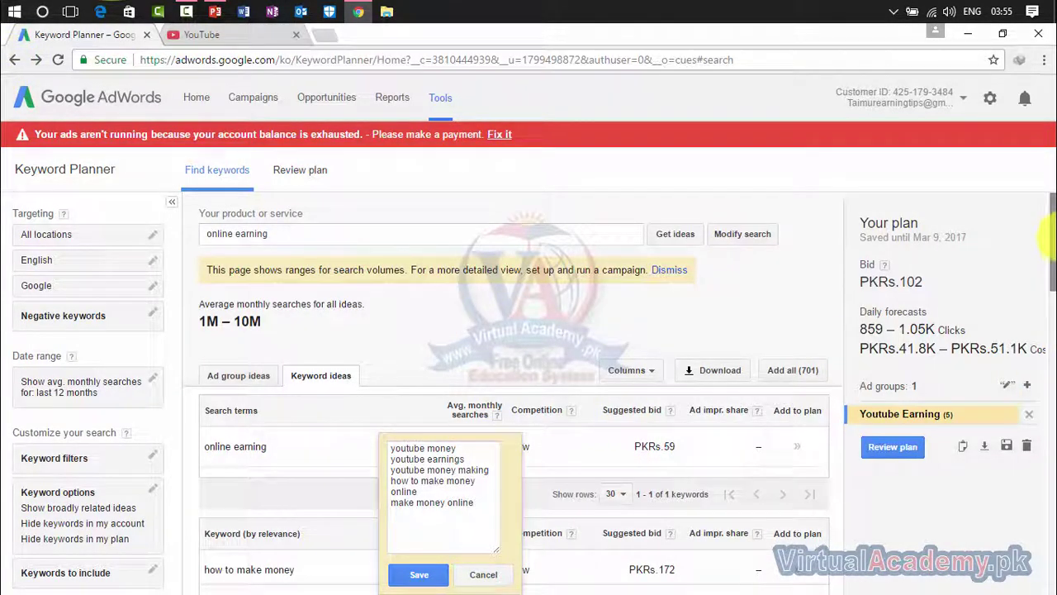
pyautogui.scroll(-8, 1040, 248)
pyautogui.scroll(8, 1036, 256)
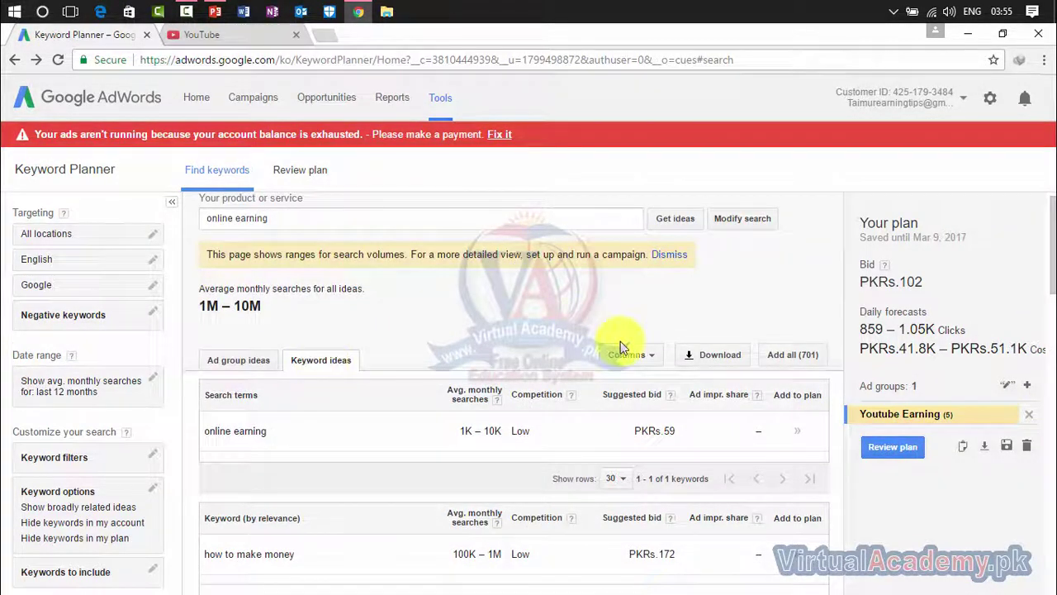
pyautogui.click(715, 356)
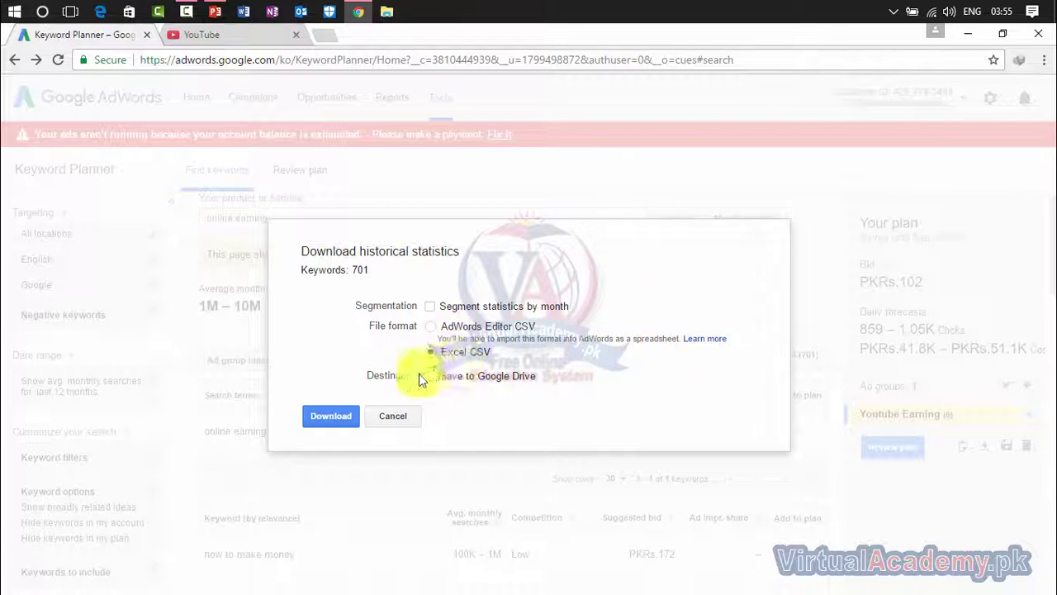
pyautogui.click(334, 416)
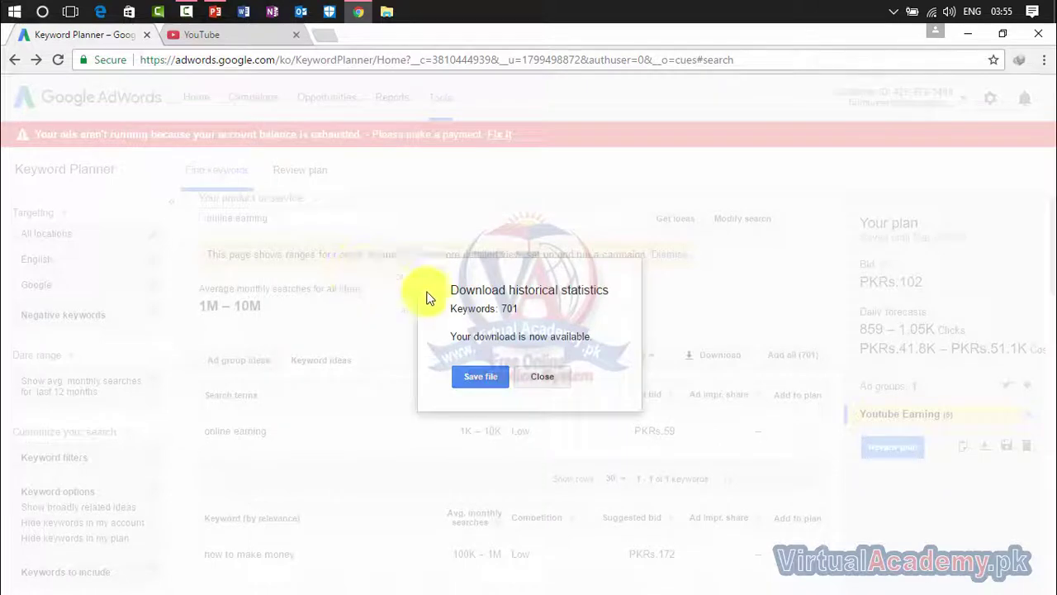
pyautogui.click(483, 378)
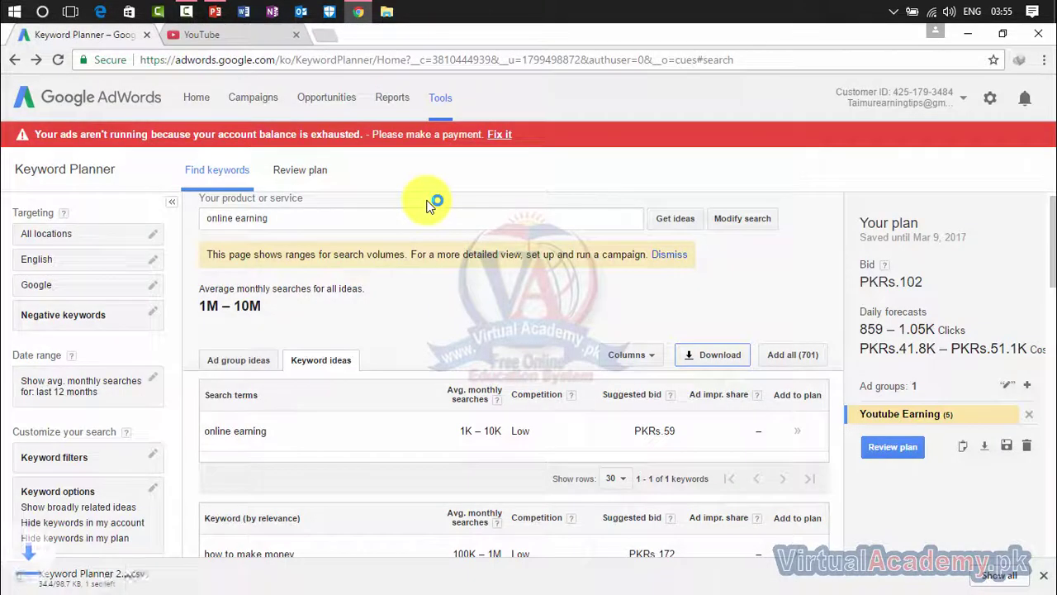
pyautogui.click(121, 574)
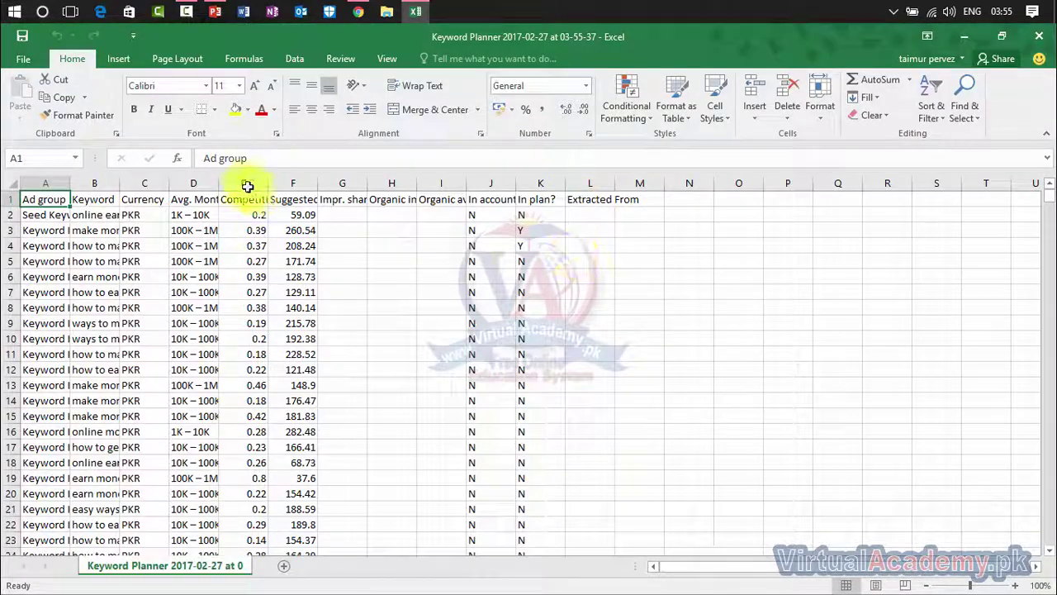
# - Widen the sheet's columns to fit their contents and delete the Ad group and Currency columns
pyautogui.moveTo(68, 182); pyautogui.dragTo(975, 185)
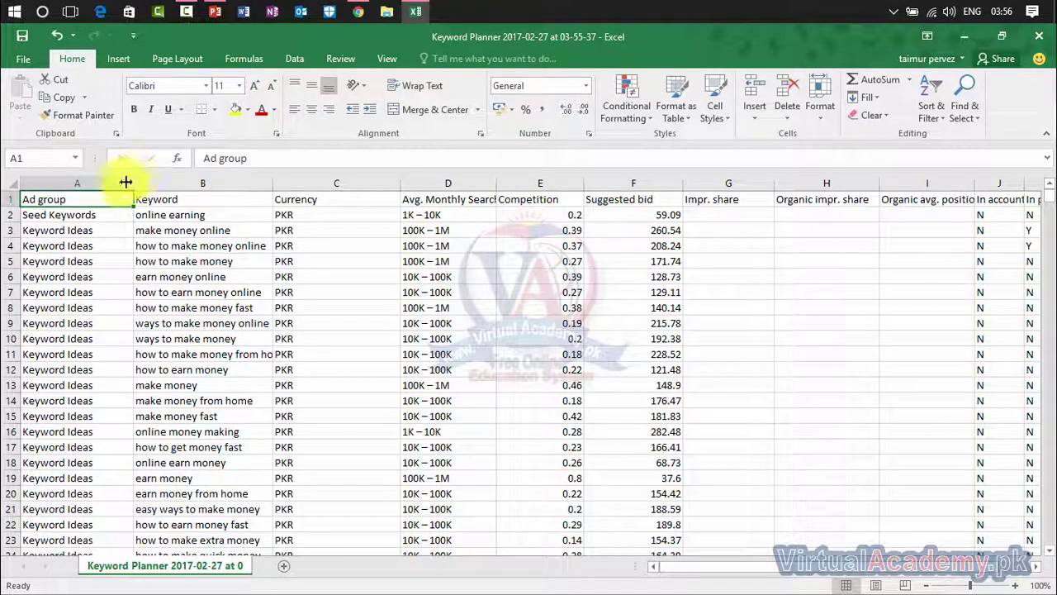
pyautogui.click(84, 183)
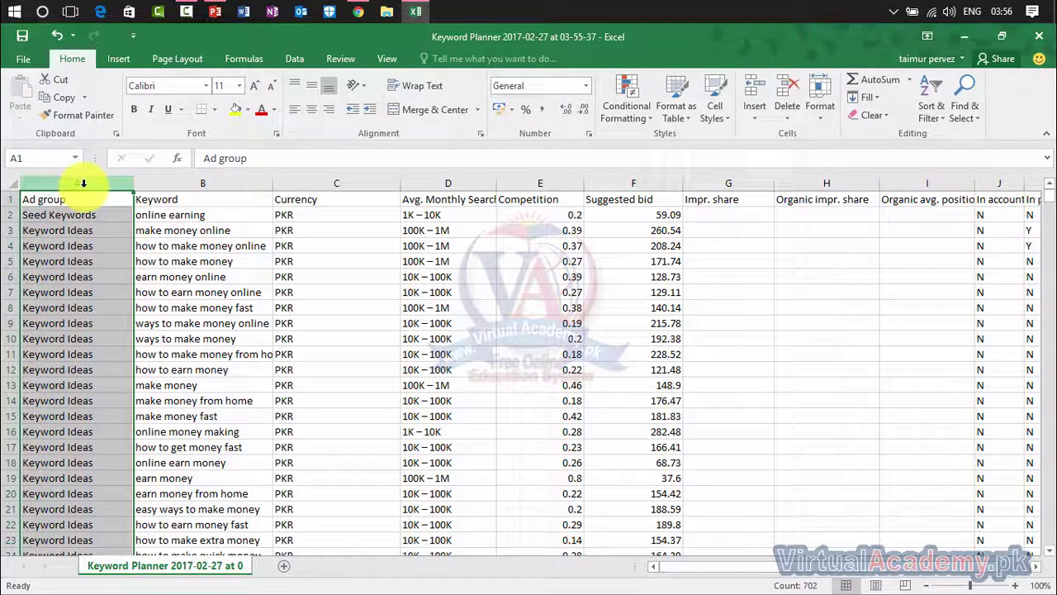
pyautogui.rightClick(84, 183)
pyautogui.click(137, 313)
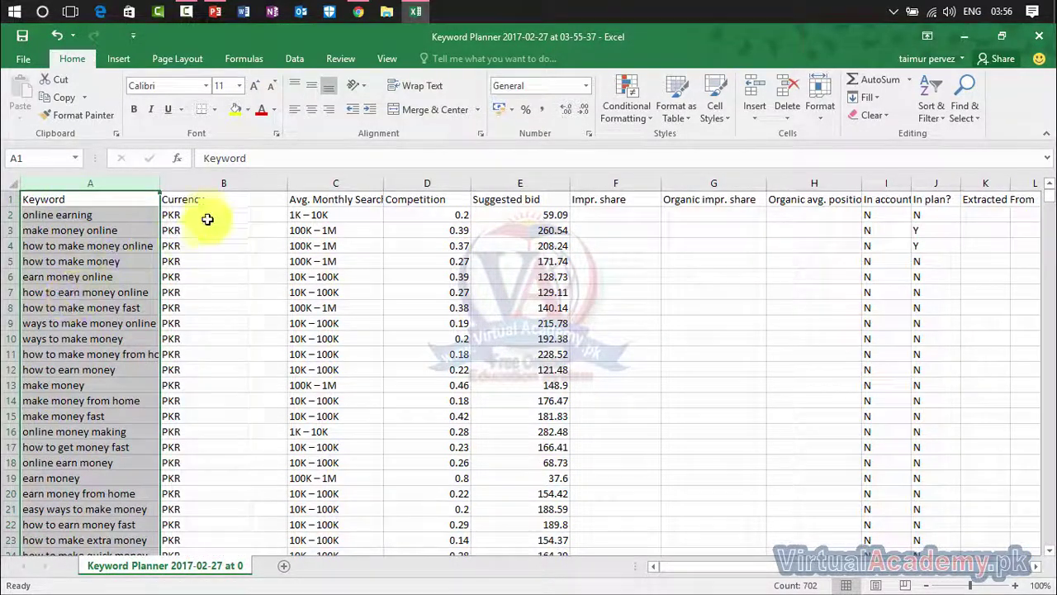
pyautogui.click(195, 184)
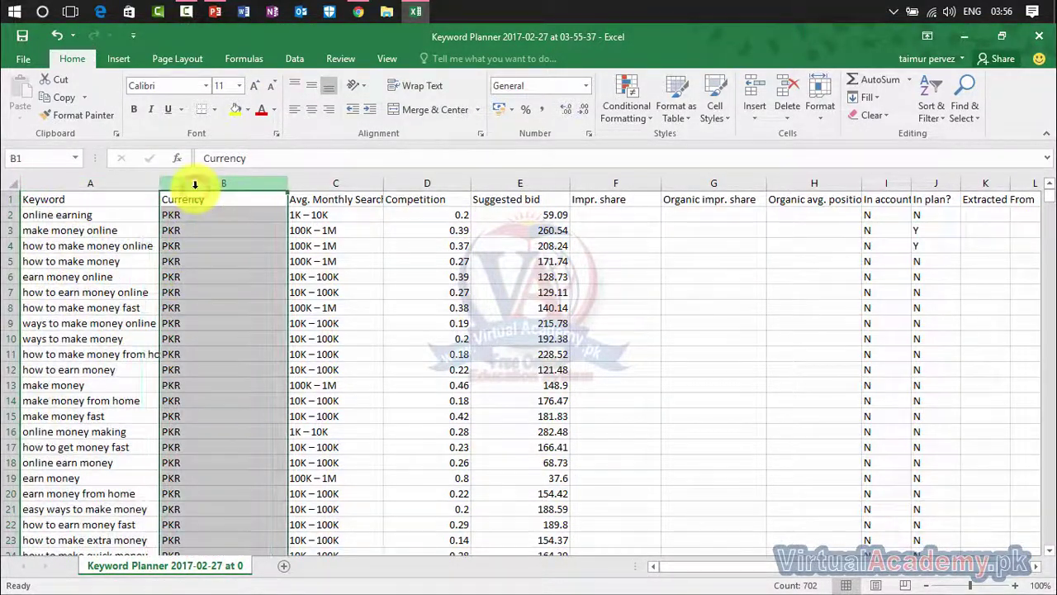
pyautogui.rightClick(195, 183)
pyautogui.click(248, 311)
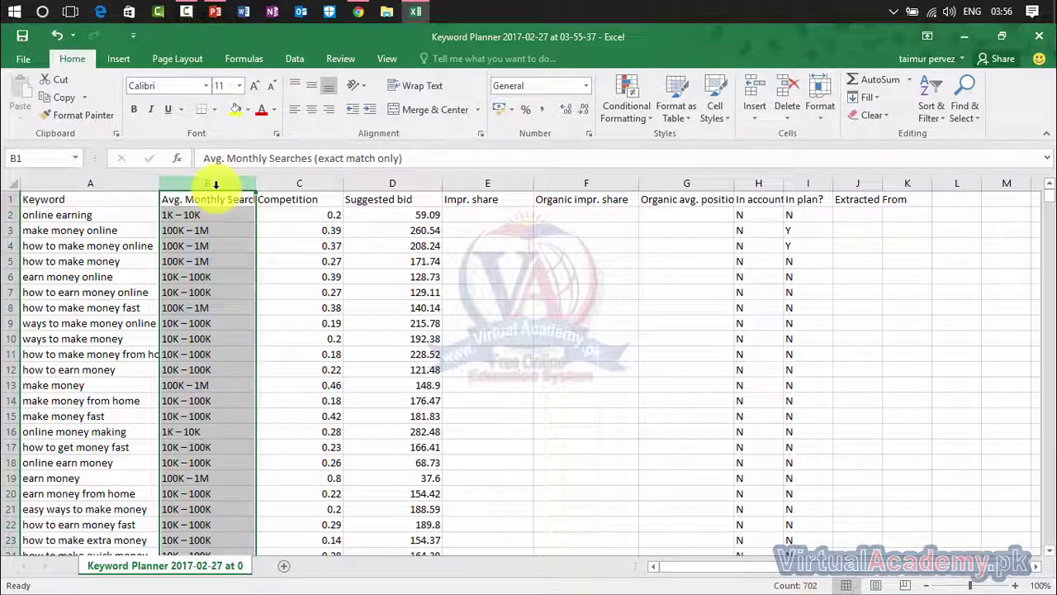
# - Widen the Avg. Monthly Searches column slightly and delete the Competition column
pyautogui.moveTo(253, 188)
pyautogui.mouseDown()
pyautogui.moveTo(259, 173)
pyautogui.moveTo(269, 186)
pyautogui.mouseUp()
pyautogui.click(303, 181)
pyautogui.rightClick(310, 187)
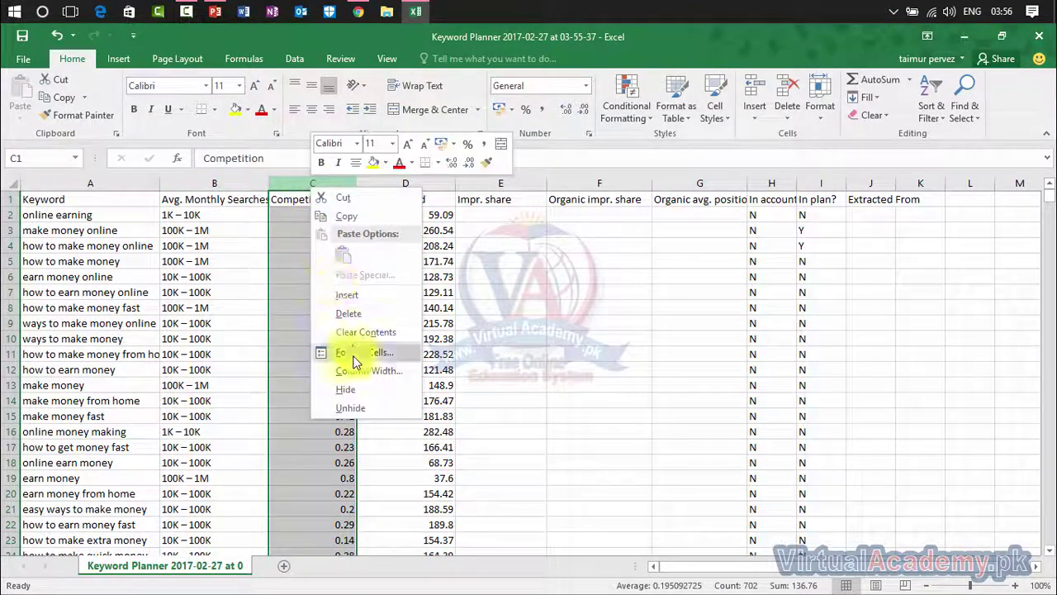
pyautogui.click(348, 314)
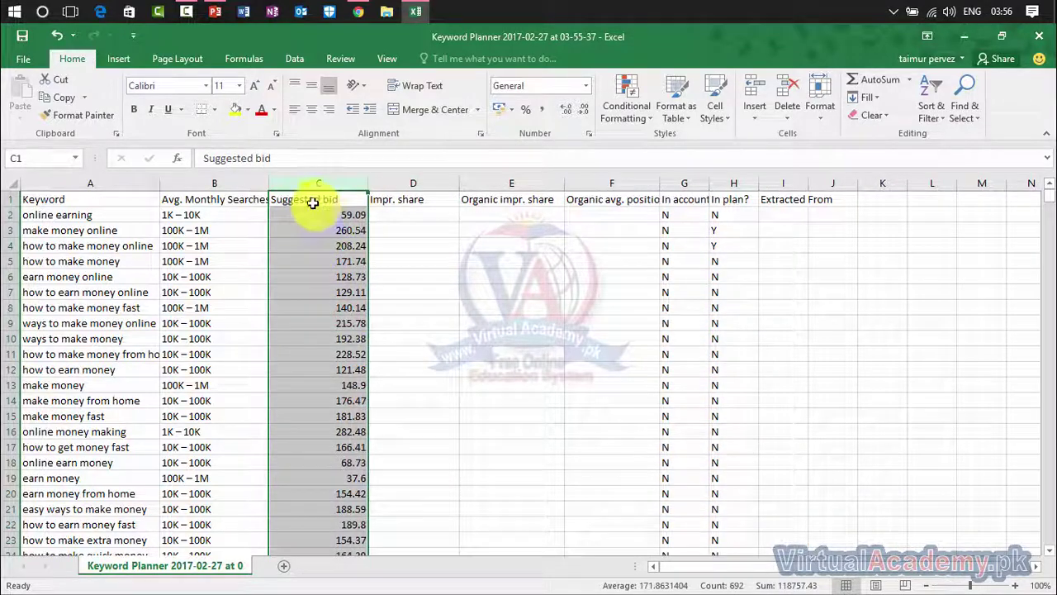
# - Check the suggested bid for the keyword "make money online" in the sheet
pyautogui.click(343, 226)
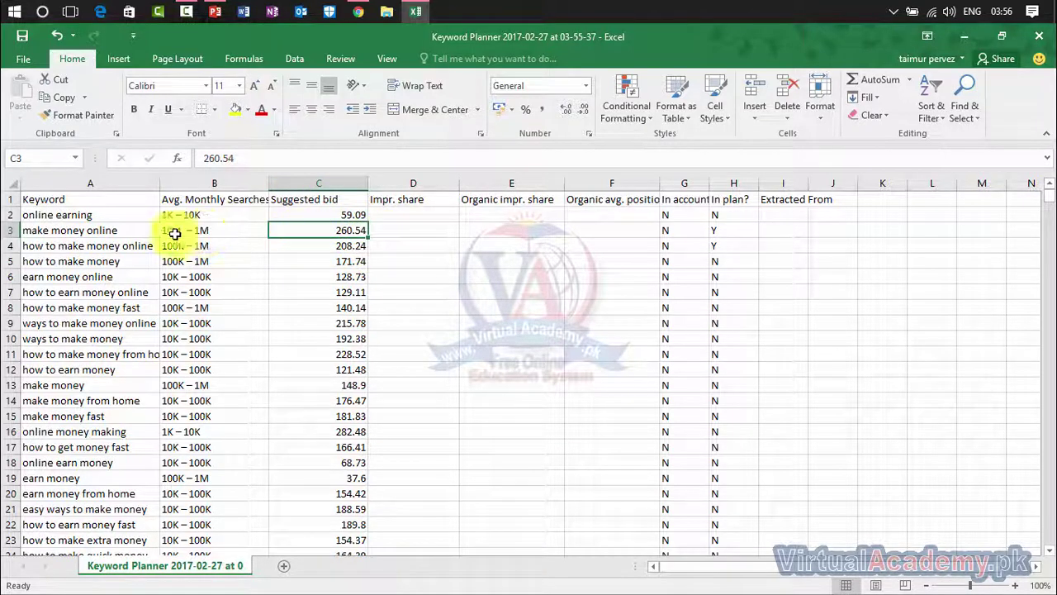
pyautogui.click(64, 237)
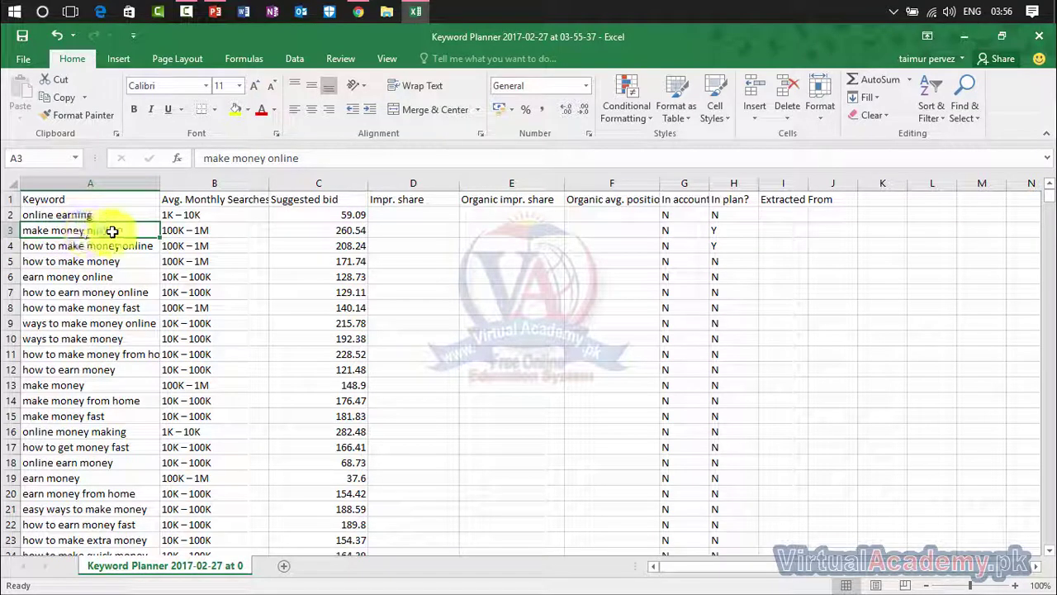
pyautogui.click(323, 231)
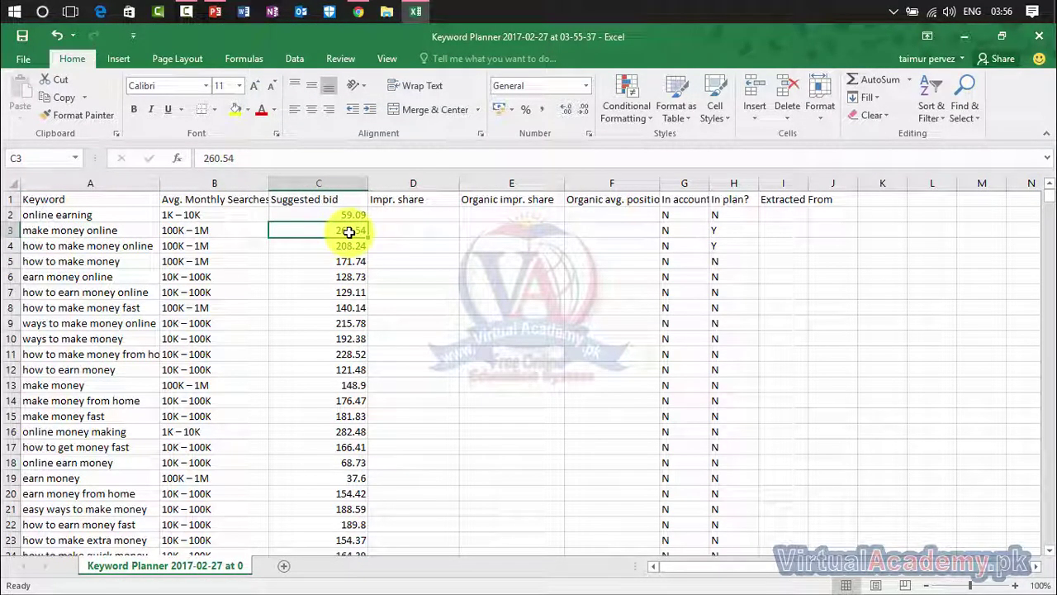
# - Delete the Impr. share column
pyautogui.moveTo(362, 242); pyautogui.dragTo(413, 177)
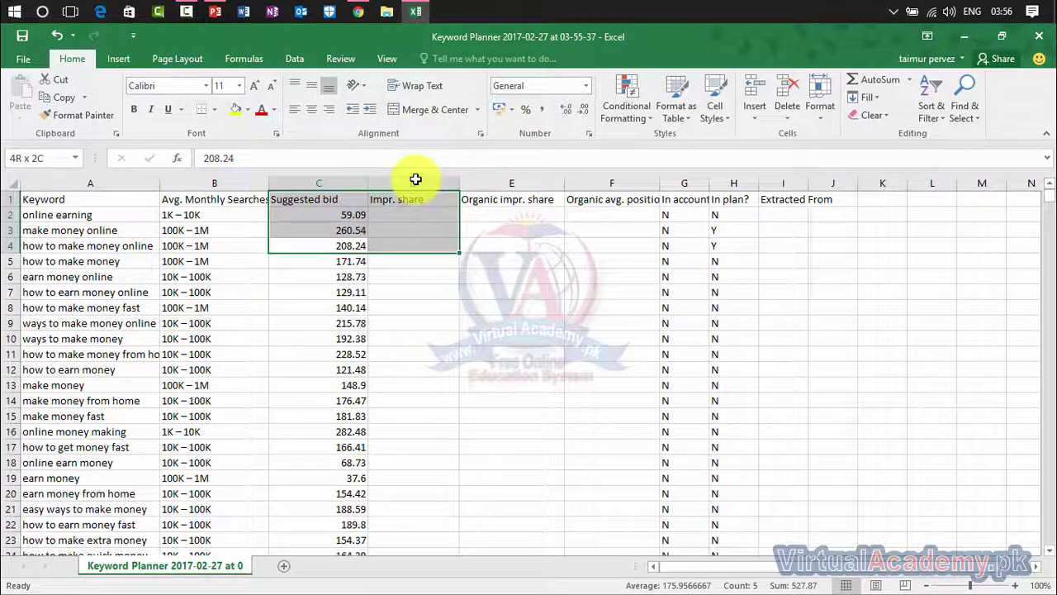
pyautogui.click(415, 177)
pyautogui.rightClick(416, 177)
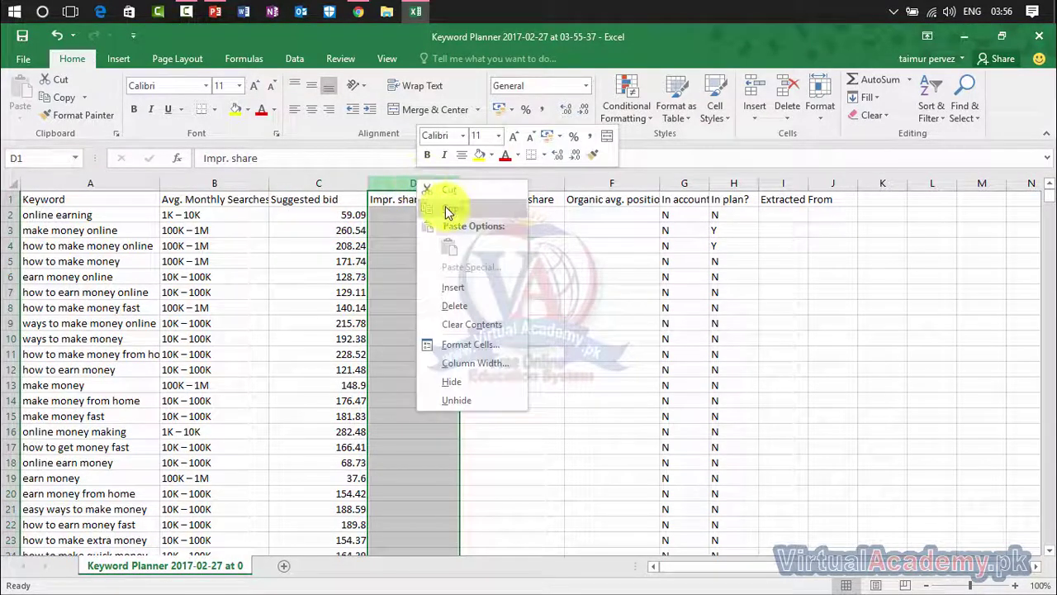
pyautogui.click(451, 308)
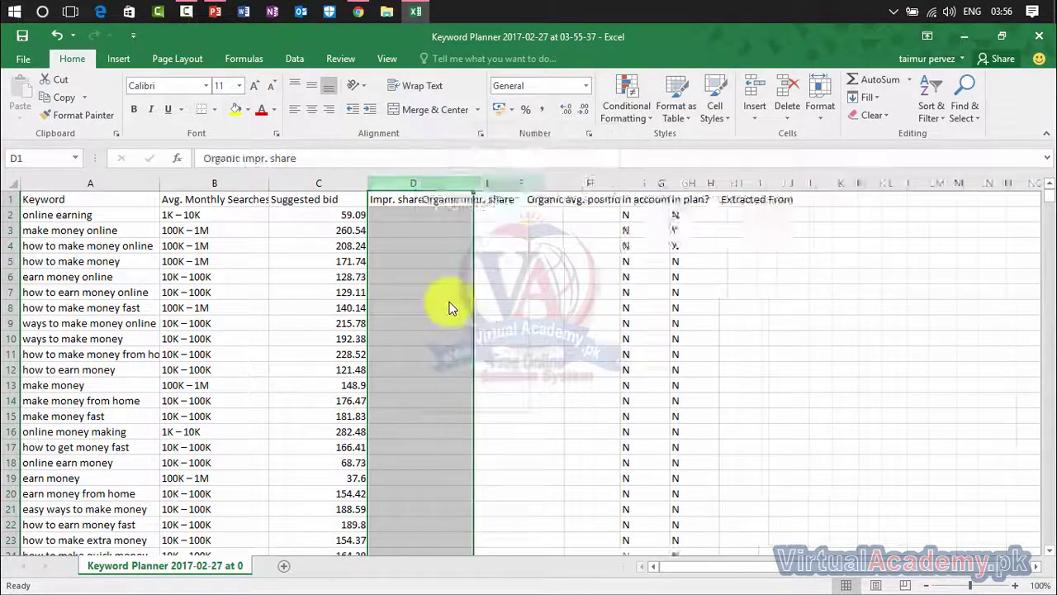
# - Delete the Organic impr. share and Organic avg. position columns from the keyword sheet
pyautogui.rightClick(442, 185)
pyautogui.click(431, 184)
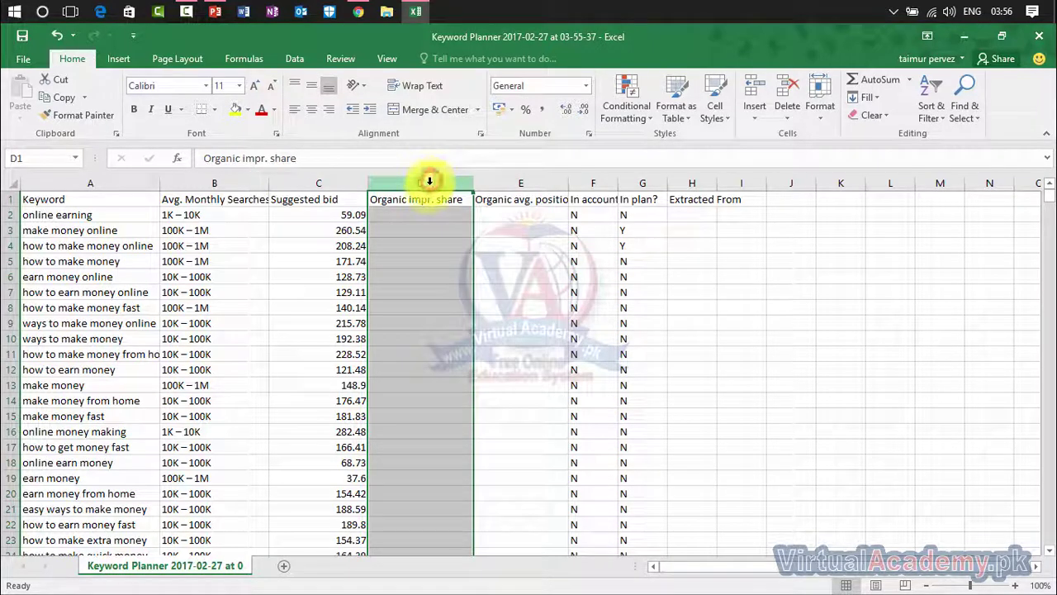
pyautogui.click(593, 229)
pyautogui.click(427, 185)
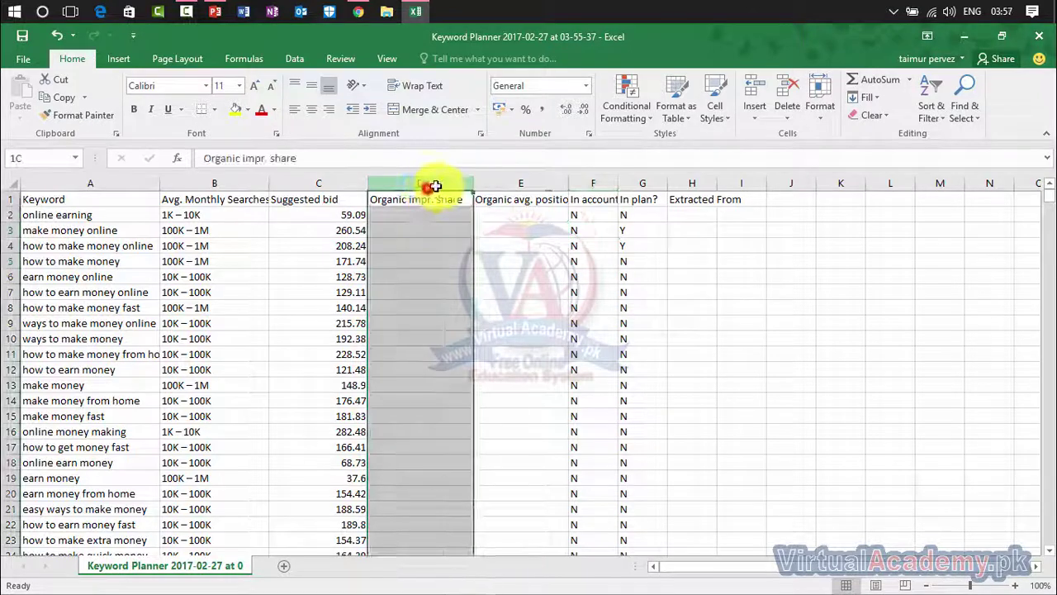
pyautogui.rightClick(456, 185)
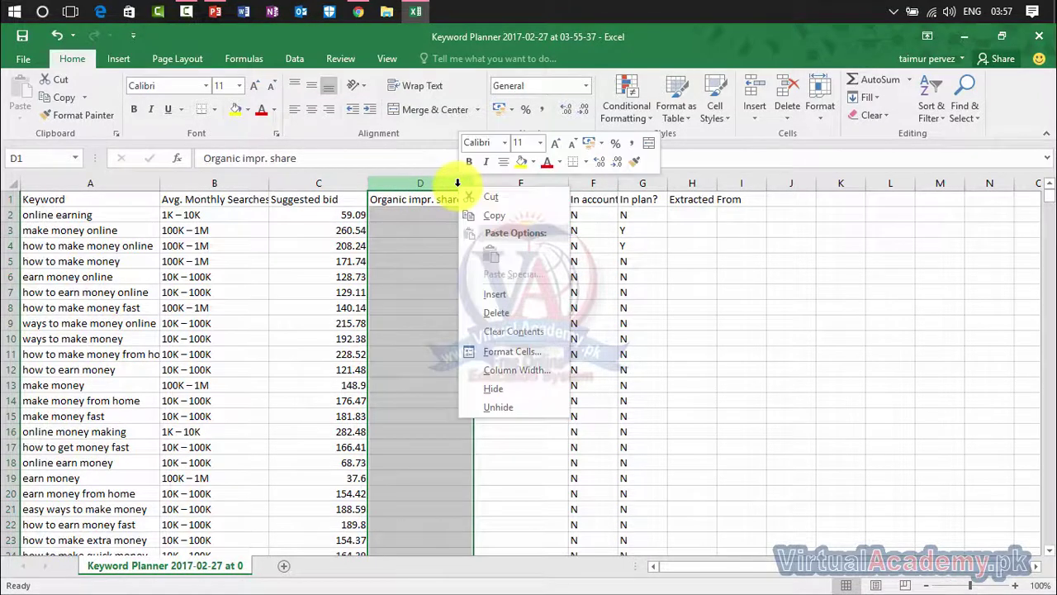
pyautogui.click(489, 320)
pyautogui.rightClick(425, 180)
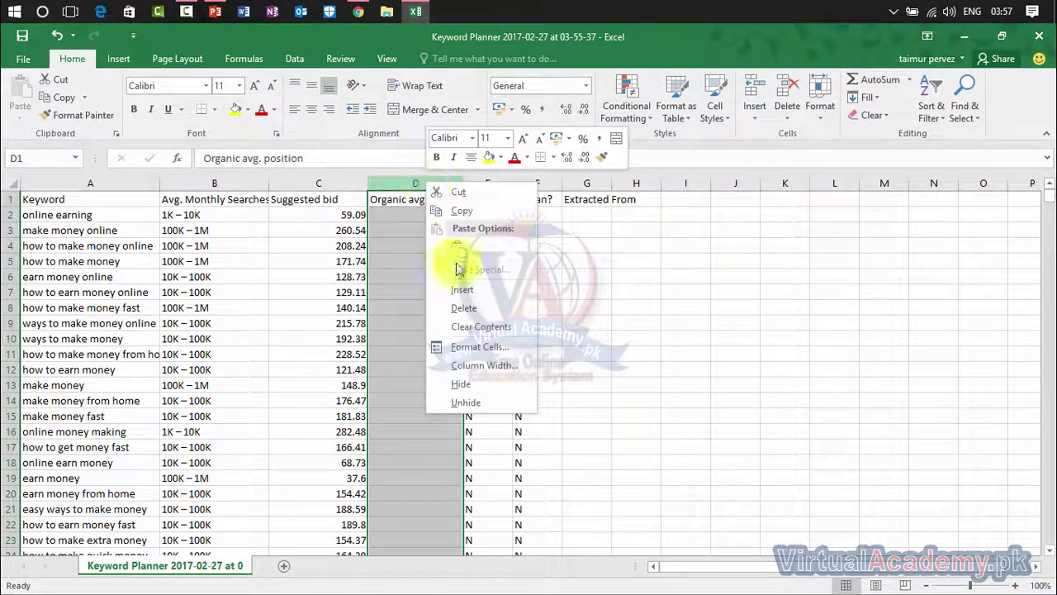
pyautogui.click(459, 309)
# - Delete the In account?, In plan? and Extracted From columns so only keyword, monthly searches and suggested bid columns are kept
pyautogui.rightClick(396, 182)
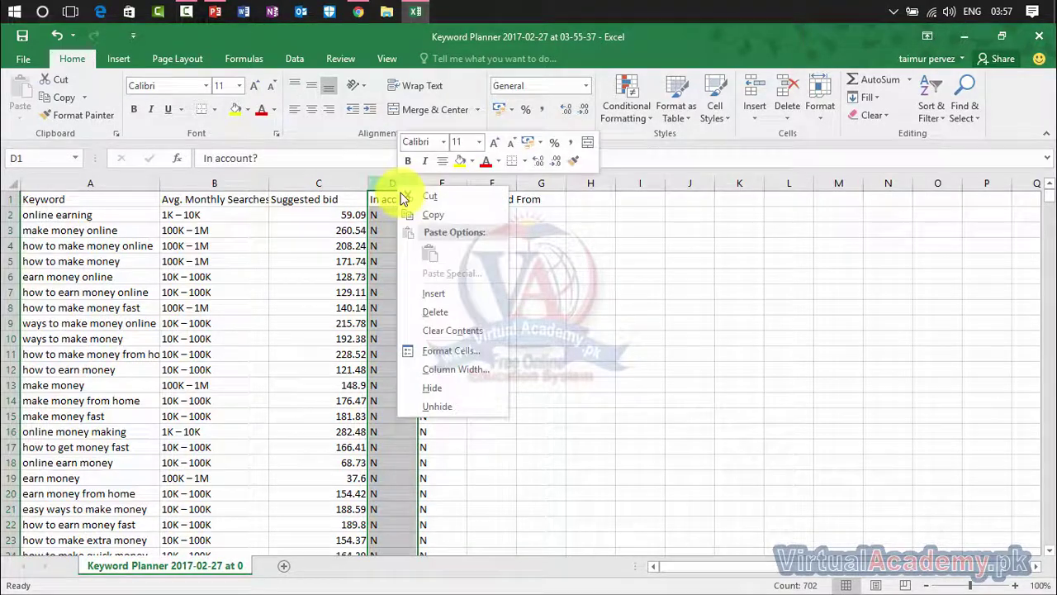
pyautogui.click(441, 310)
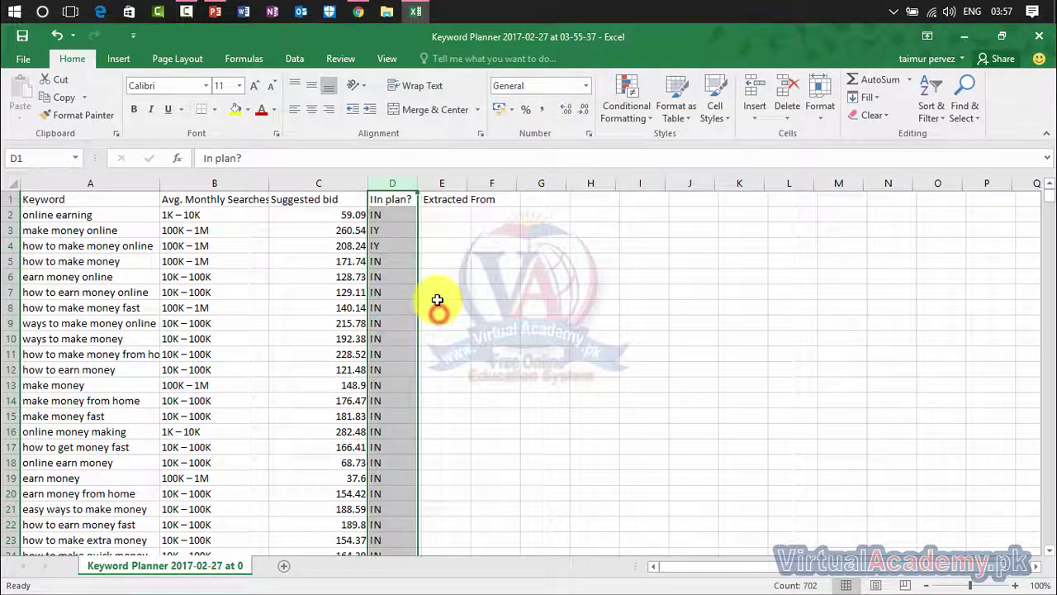
pyautogui.rightClick(398, 176)
pyautogui.click(436, 308)
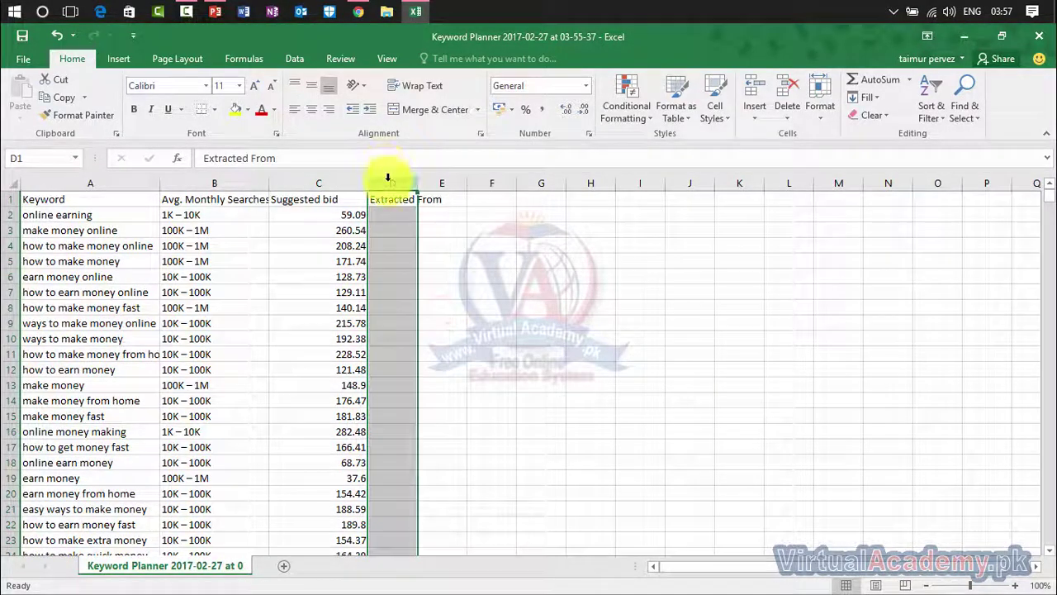
pyautogui.rightClick(387, 178)
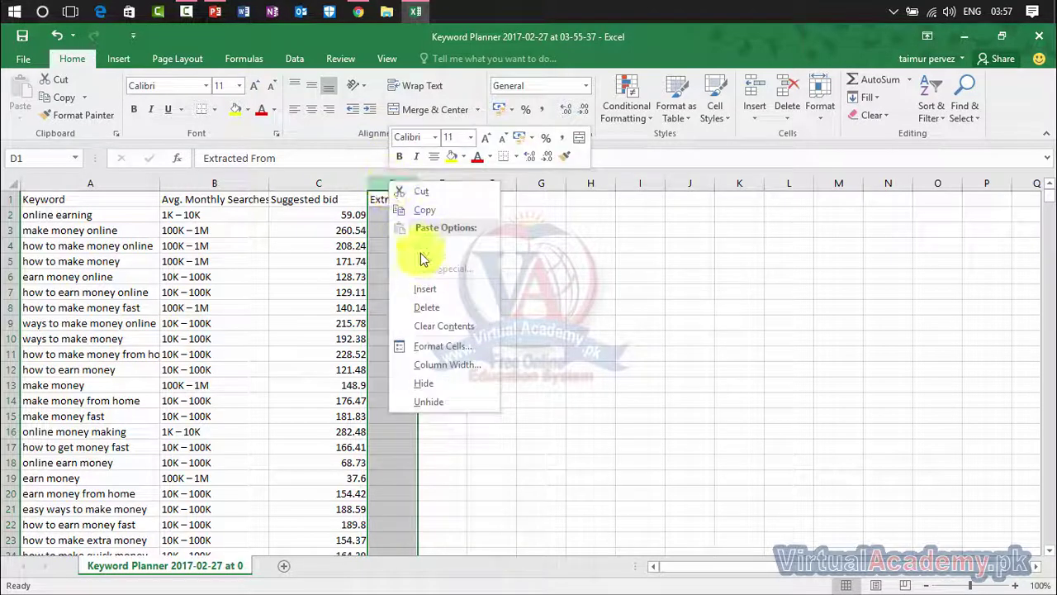
pyautogui.click(422, 307)
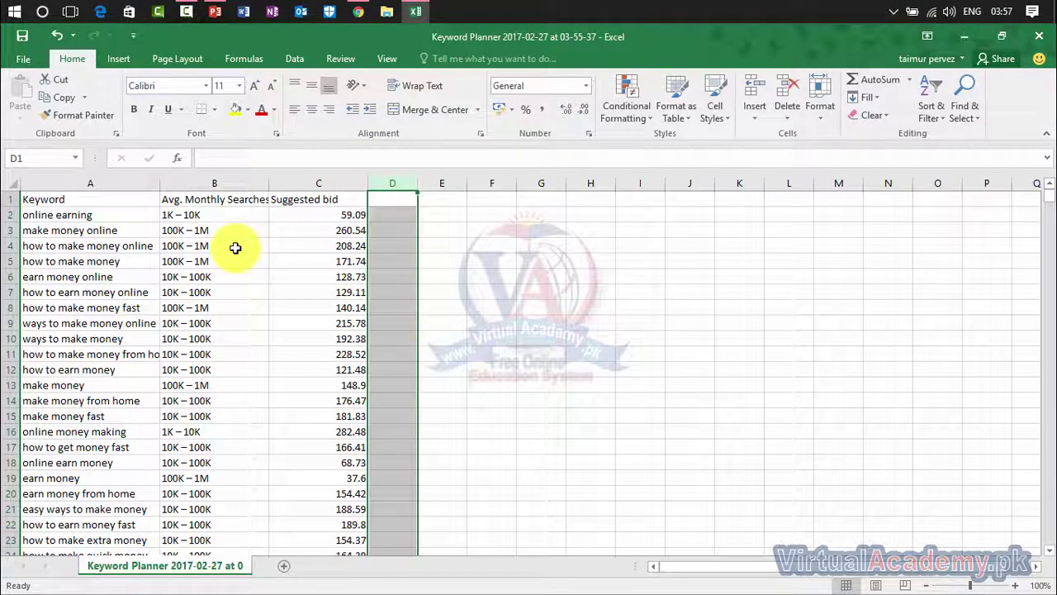
pyautogui.click(83, 216)
pyautogui.click(82, 233)
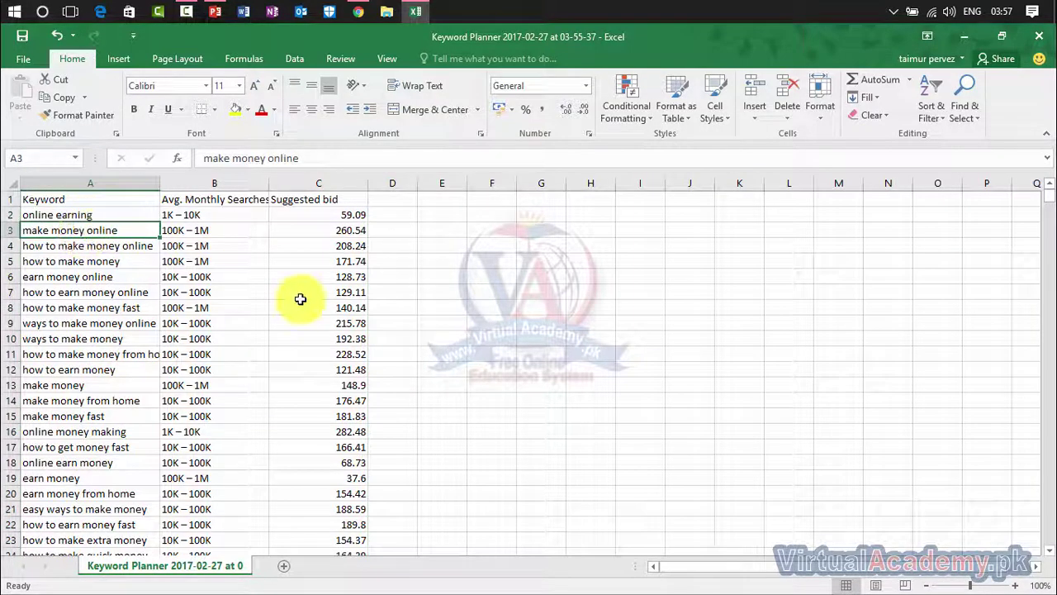
pyautogui.moveTo(16, 254); pyautogui.dragTo(338, 500)
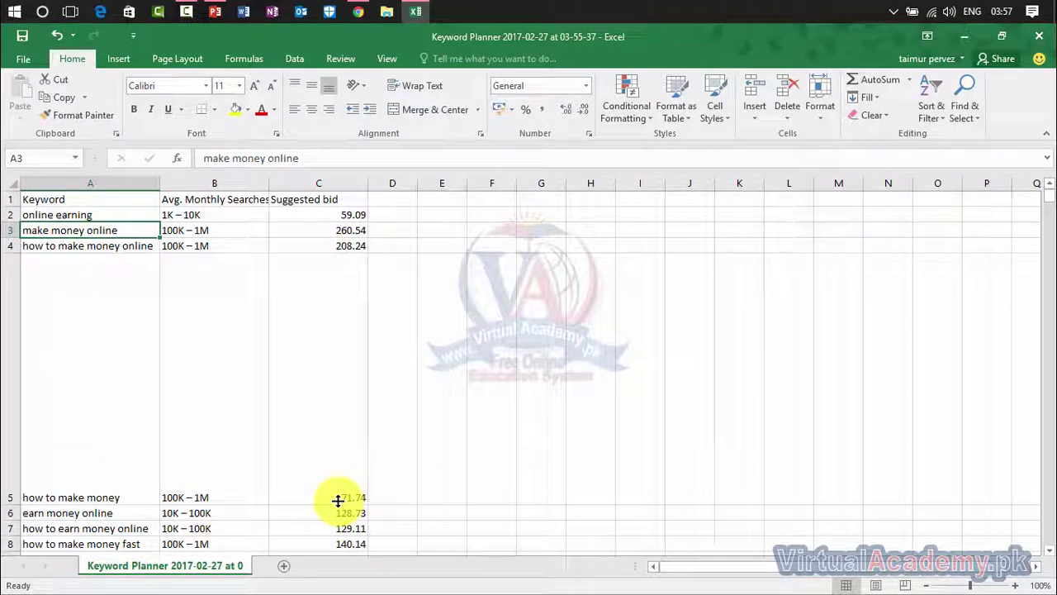
pyautogui.hotkey('ctrl', 'z')
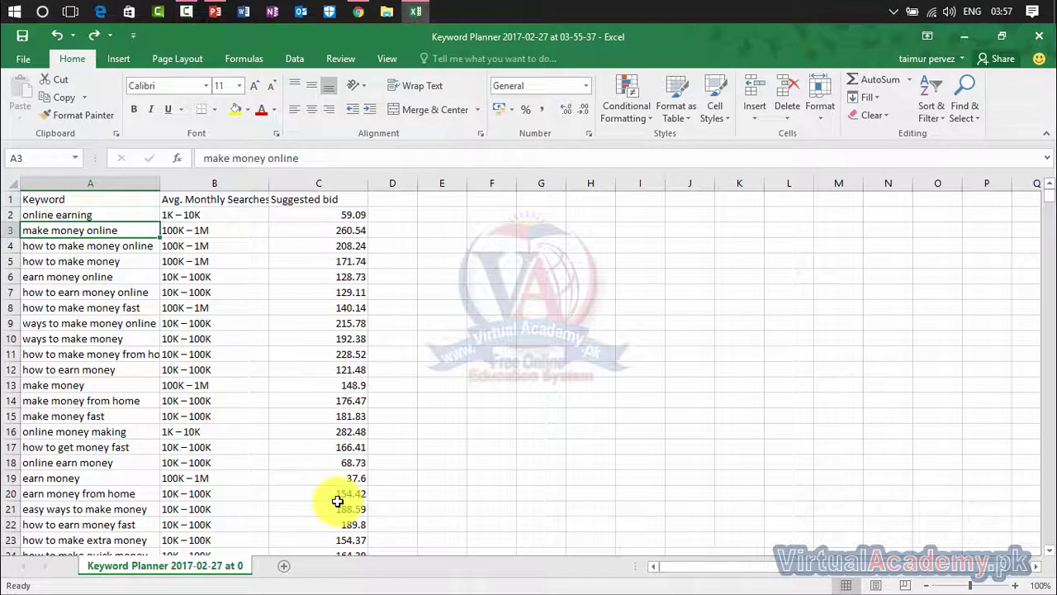
pyautogui.click(11, 246)
pyautogui.rightClick(11, 246)
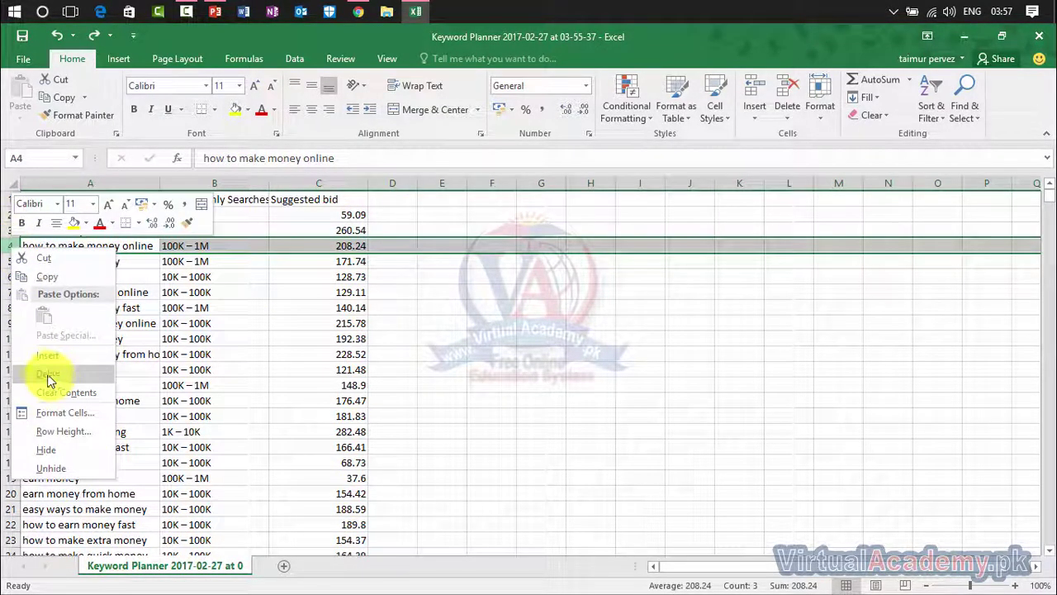
pyautogui.click(602, 365)
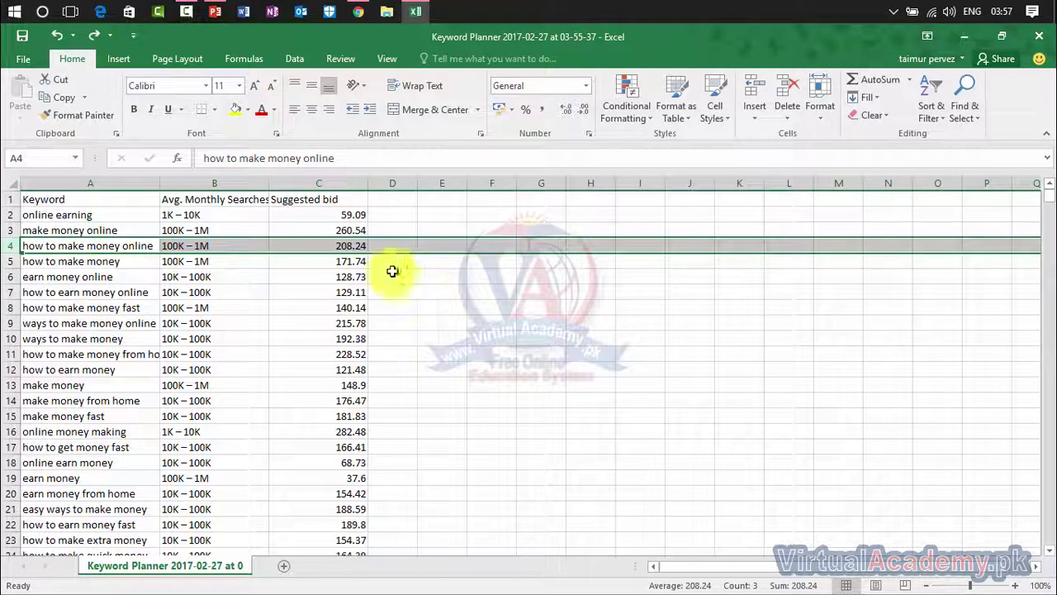
# - Review the suggested bids and the keywords in the first rows of the sheet
pyautogui.moveTo(357, 214); pyautogui.dragTo(347, 423)
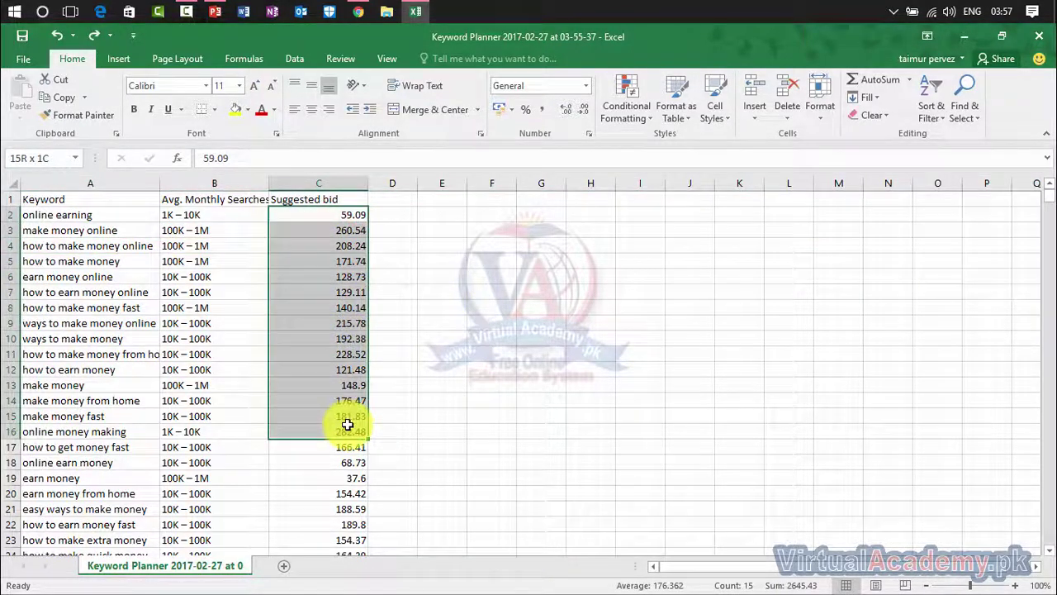
pyautogui.moveTo(83, 216); pyautogui.dragTo(51, 369)
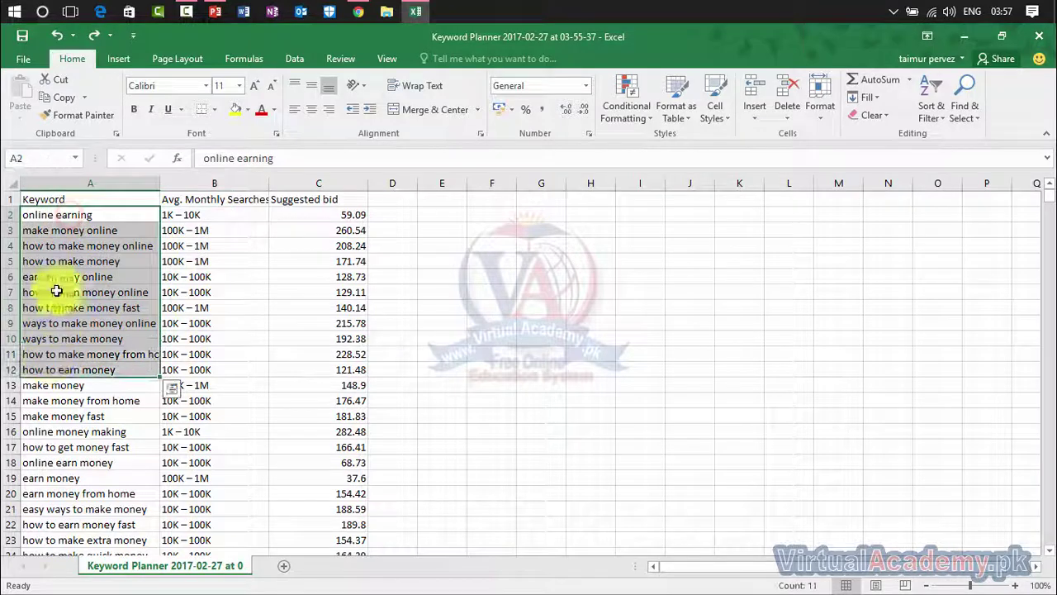
pyautogui.click(50, 231)
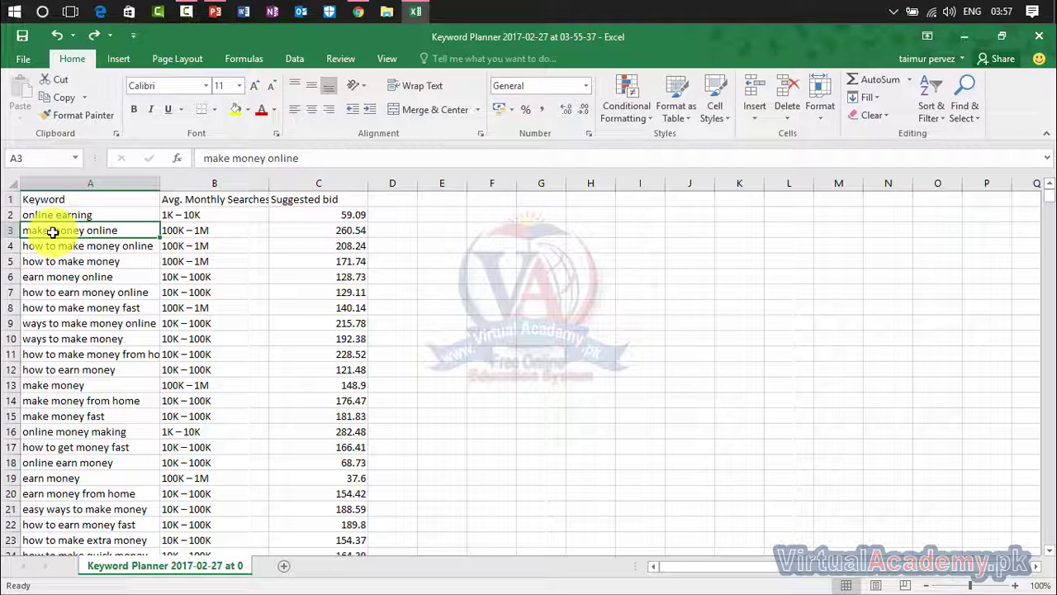
# - Close the Keyword Planner workbook without saving the changes and open a new browser tab in Chrome
pyautogui.click(1042, 38)
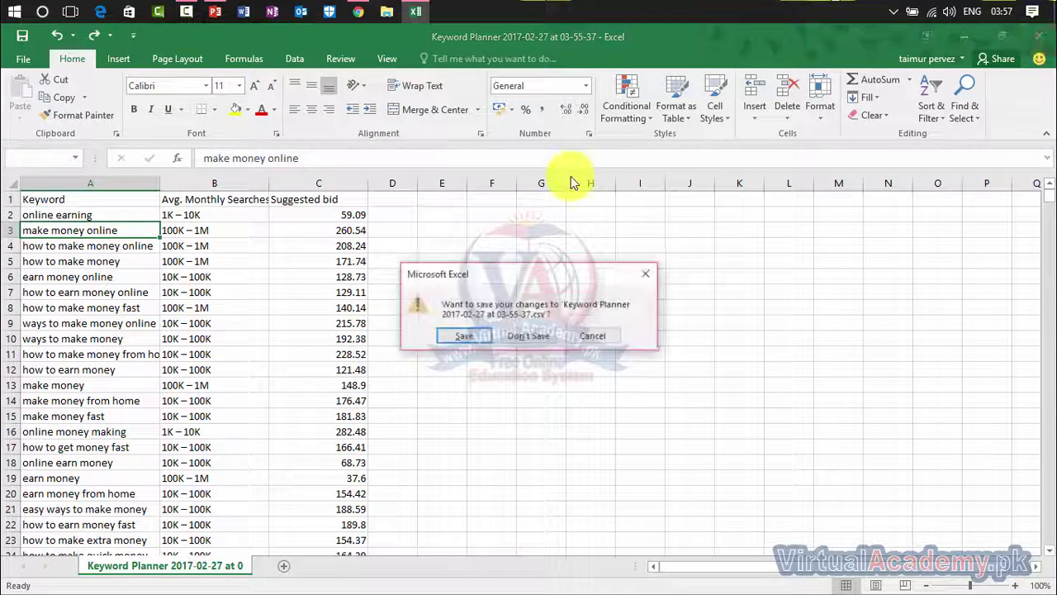
pyautogui.click(540, 337)
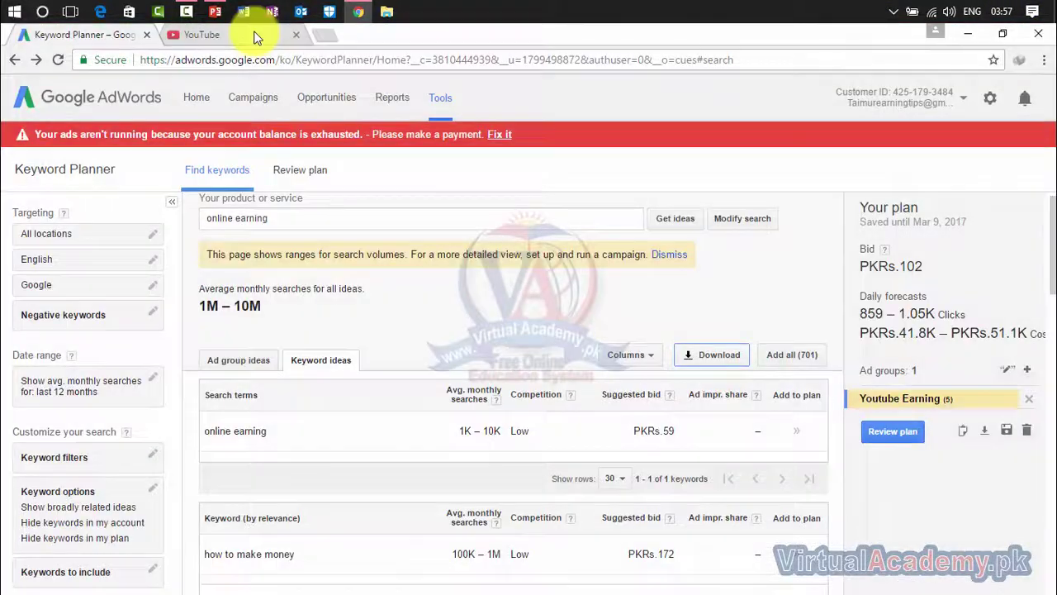
pyautogui.click(254, 35)
pyautogui.click(339, 41)
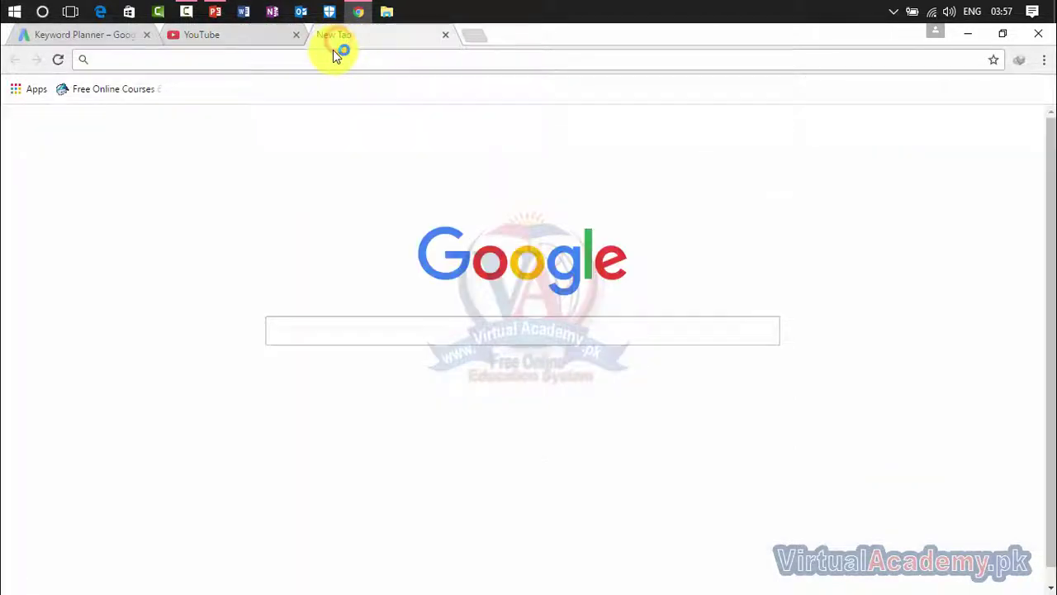
# - Search Google for "google trends" and open the Google Trends site from the results
pyautogui.write('google r')
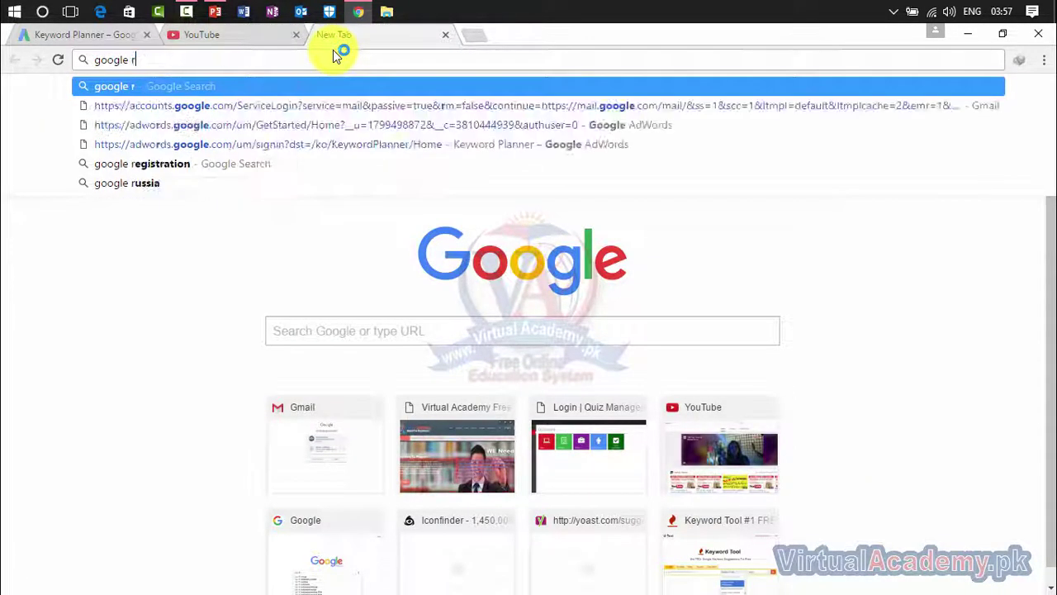
pyautogui.press('BackSpace')
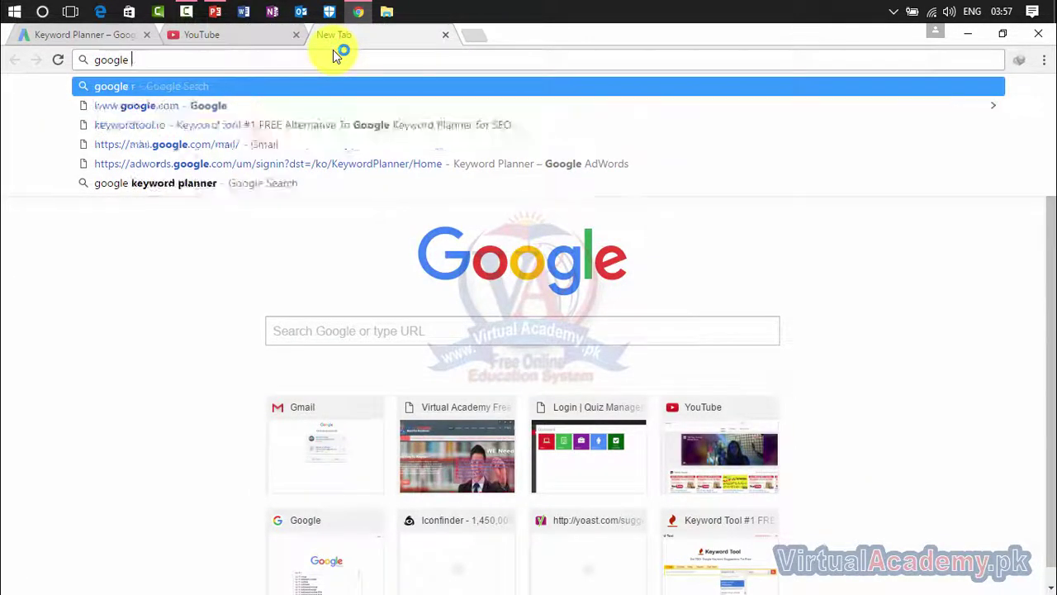
pyautogui.write('tr')
pyautogui.press('Return')
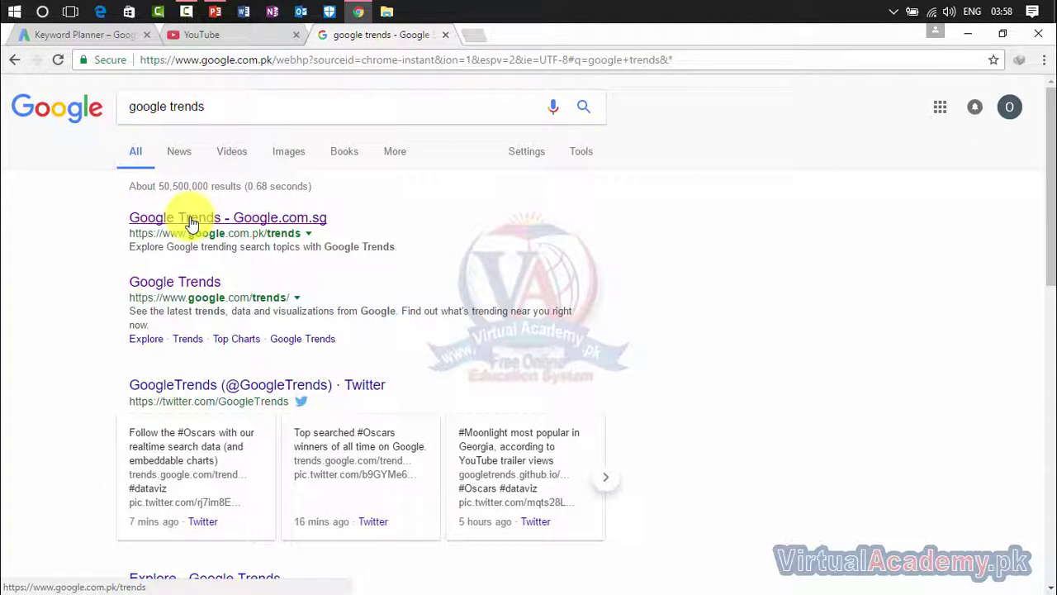
pyautogui.click(190, 218)
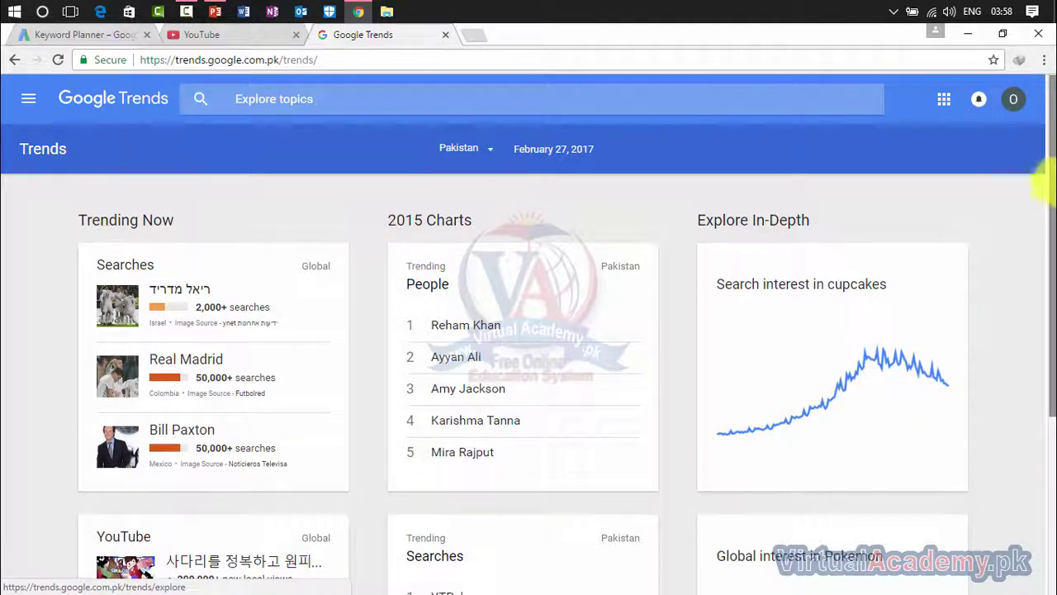
# - Look through the Google Trends home page, view Pakistan's 2015 trending Searches chart and close it
pyautogui.moveTo(1049, 190); pyautogui.dragTo(1048, 438)
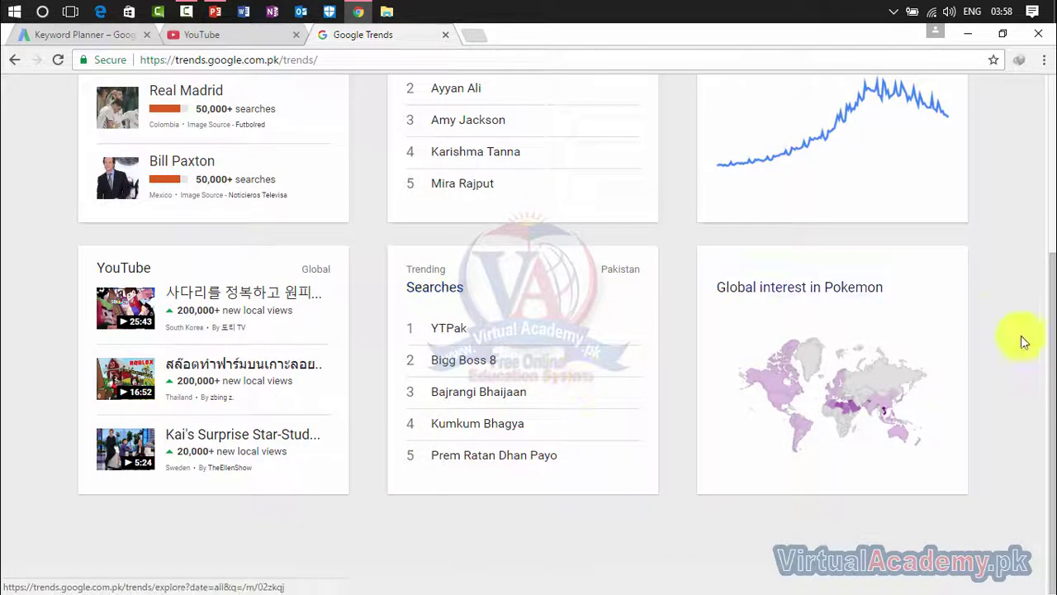
pyautogui.scroll(4, 1045, 331)
pyautogui.scroll(-2, 1049, 371)
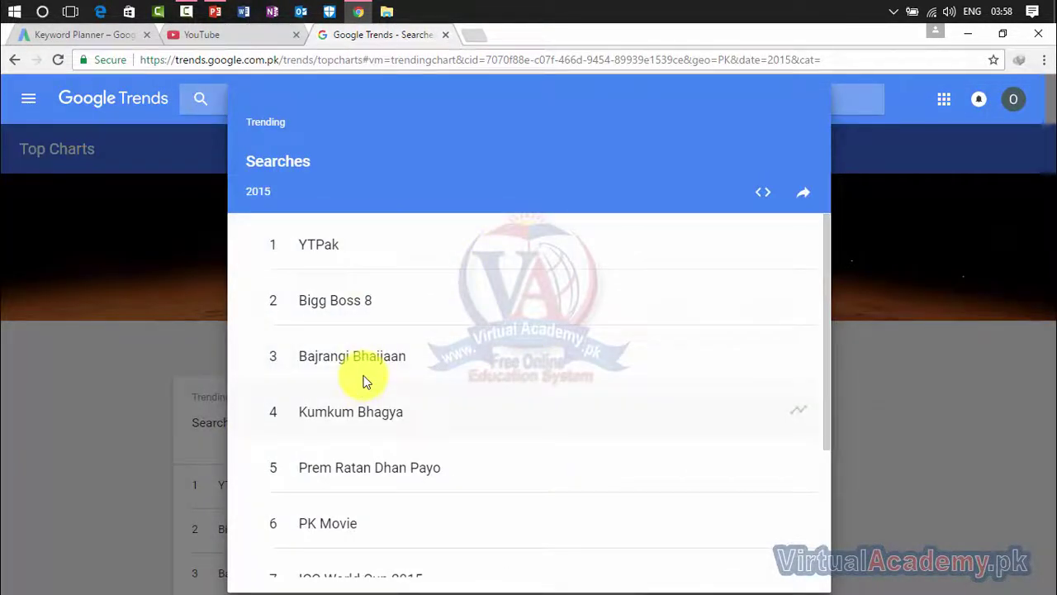
pyautogui.click(947, 234)
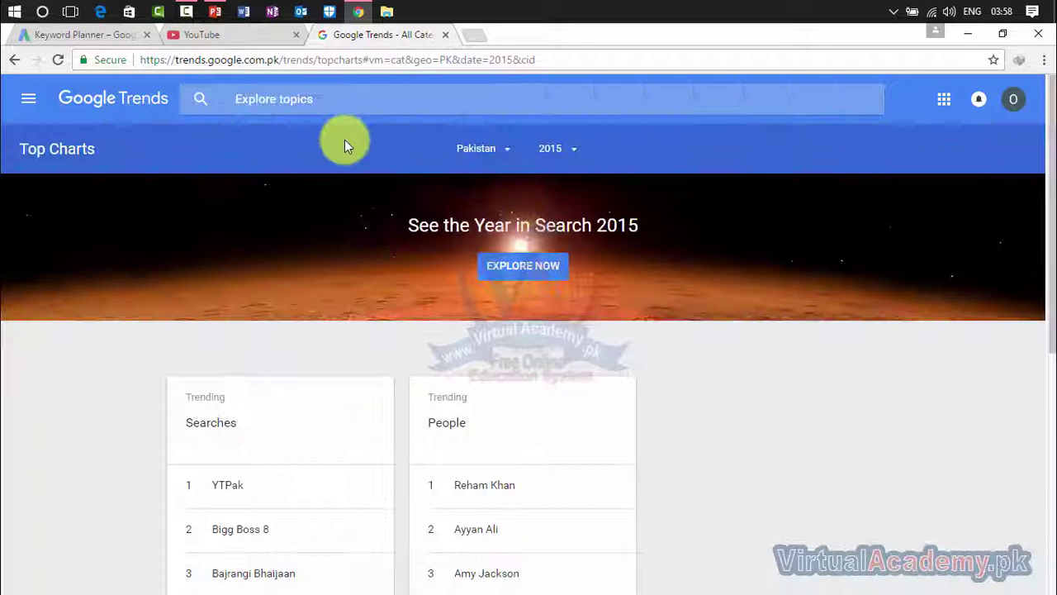
# - Open the Trending on YouTube page in Google Trends and set its country to India
pyautogui.click(28, 98)
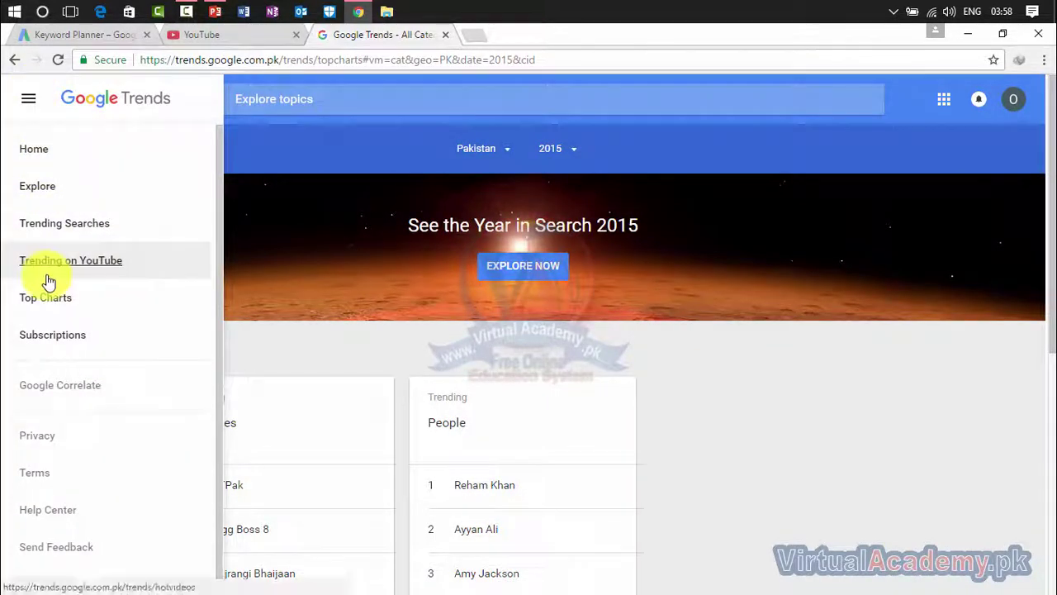
pyautogui.click(83, 263)
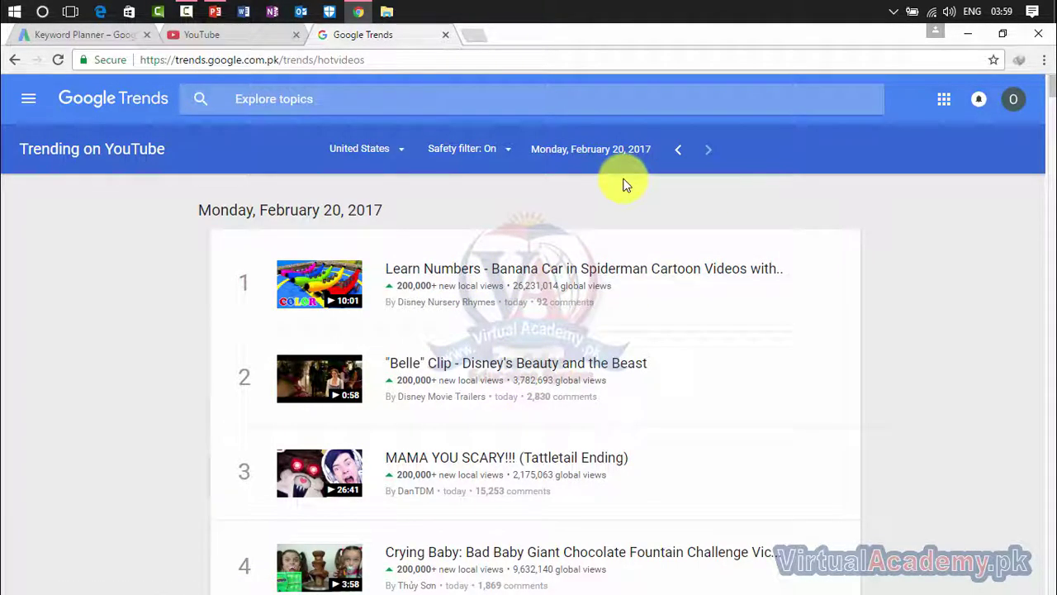
pyautogui.click(410, 149)
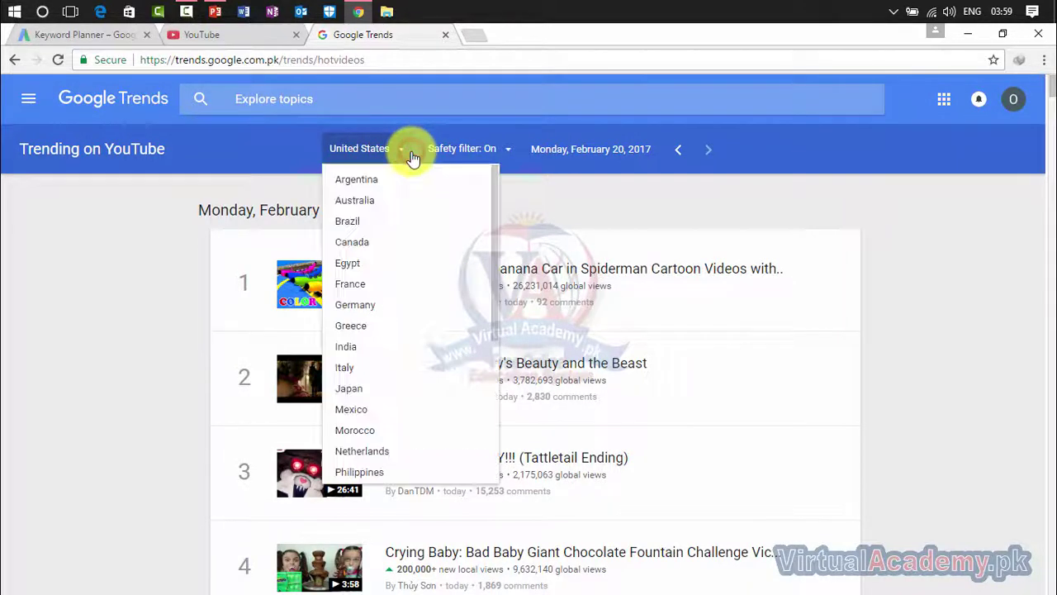
pyautogui.click(385, 347)
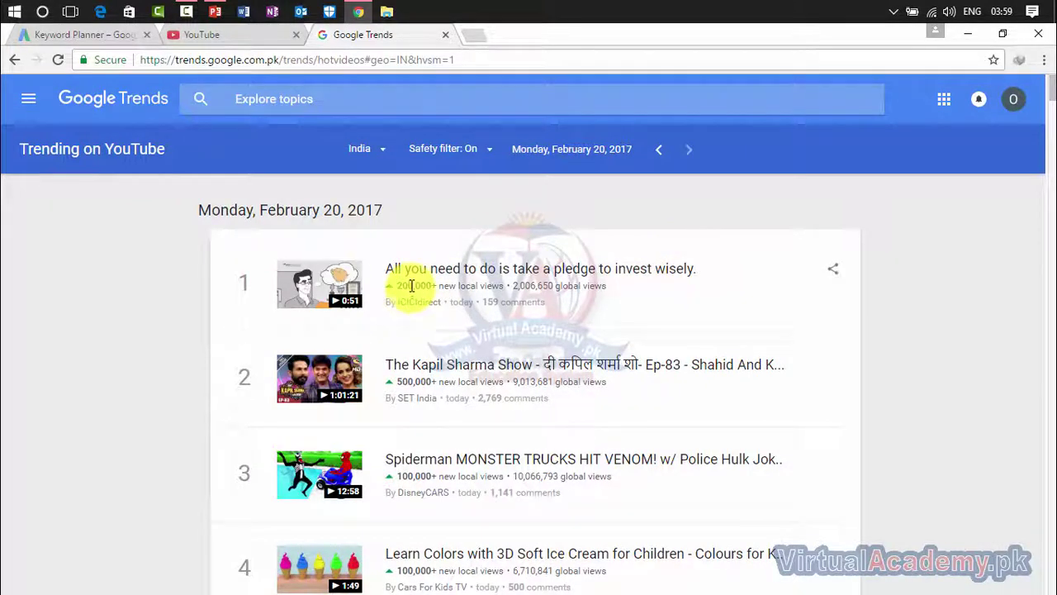
# - Open the second trending video, The Kapil Sharma Show Ep-83, pause it, look over its page and close its tab
pyautogui.click(507, 373)
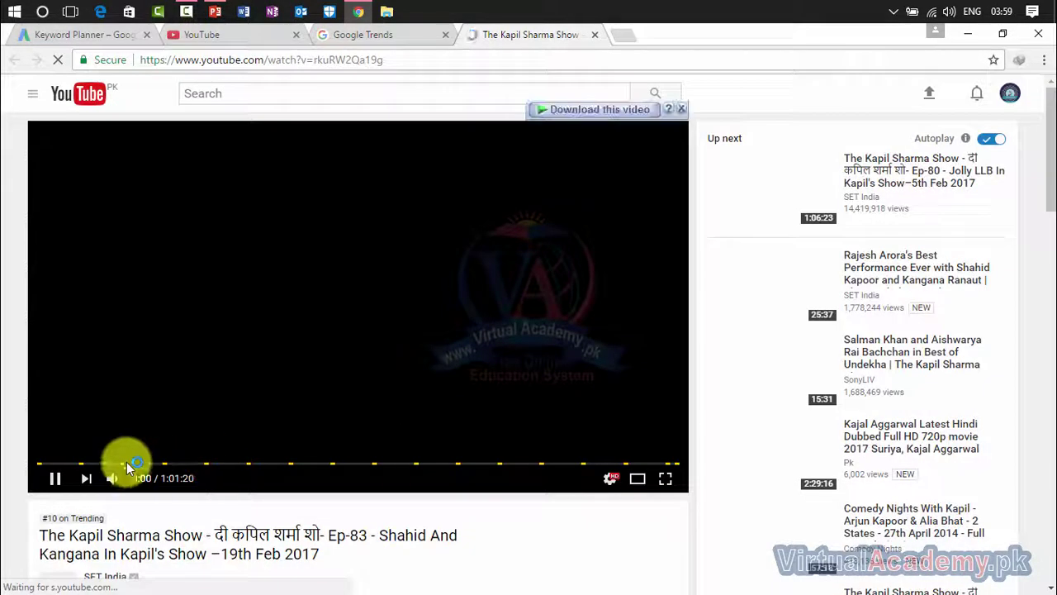
pyautogui.click(55, 477)
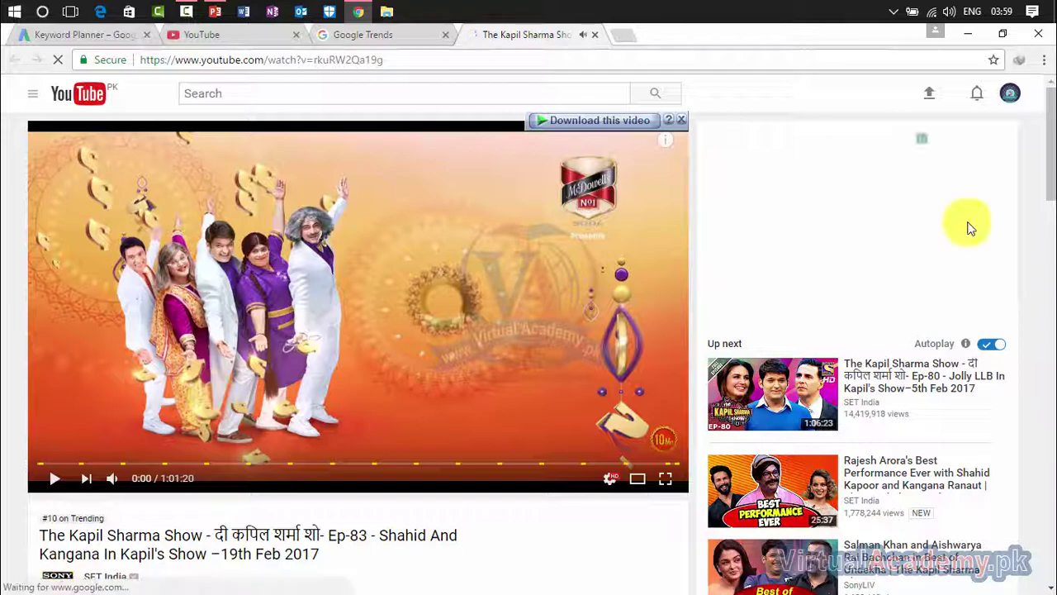
pyautogui.moveTo(1051, 140); pyautogui.dragTo(1053, 103)
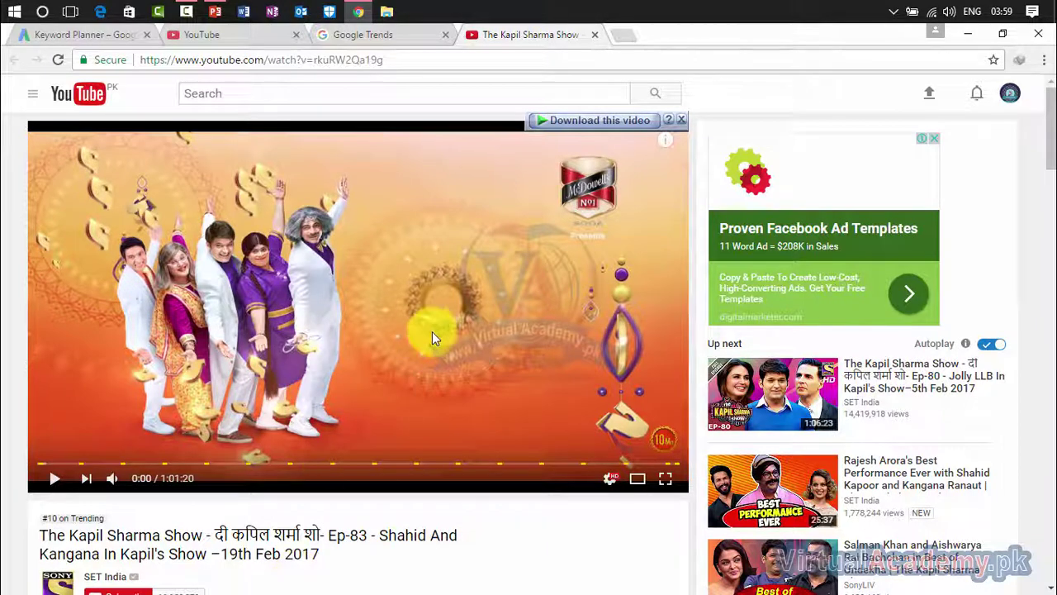
pyautogui.click(595, 36)
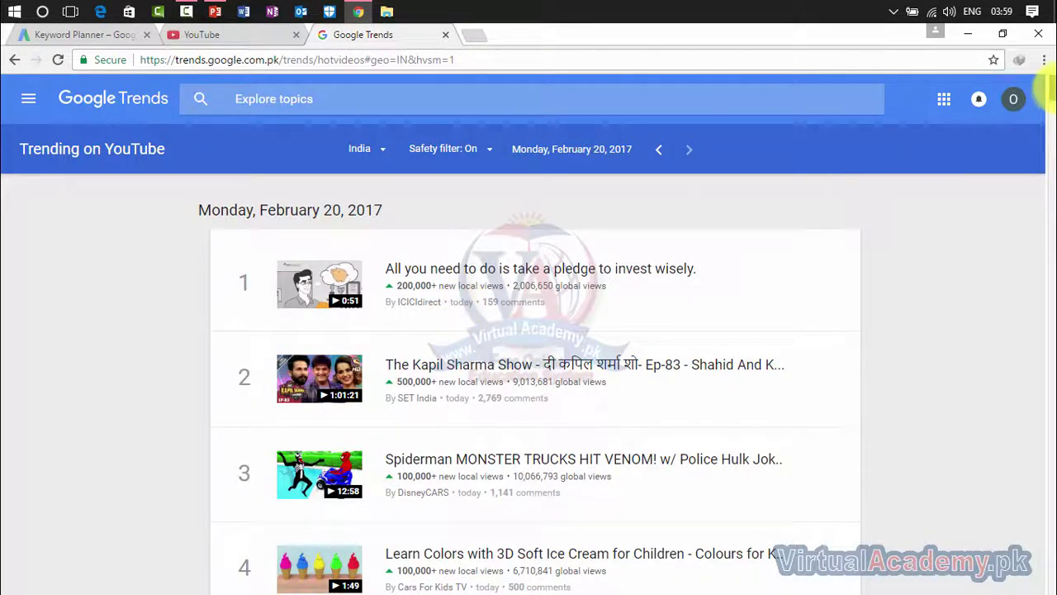
# - Look through India's list of trending YouTube videos and close the Google Trends tab
pyautogui.moveTo(1050, 91); pyautogui.dragTo(1049, 107)
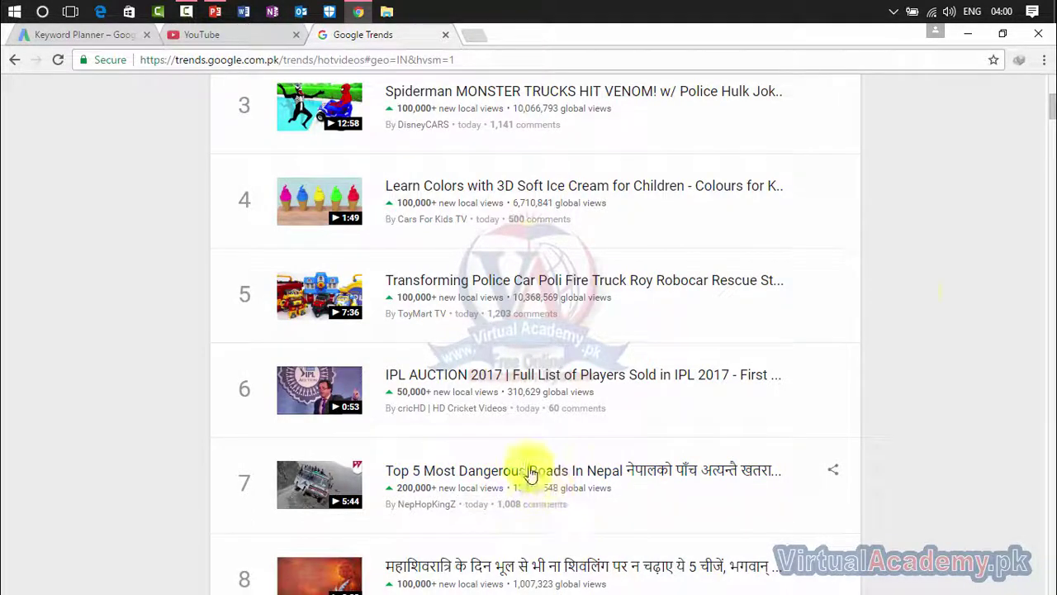
pyautogui.moveTo(1053, 107); pyautogui.dragTo(1053, 79)
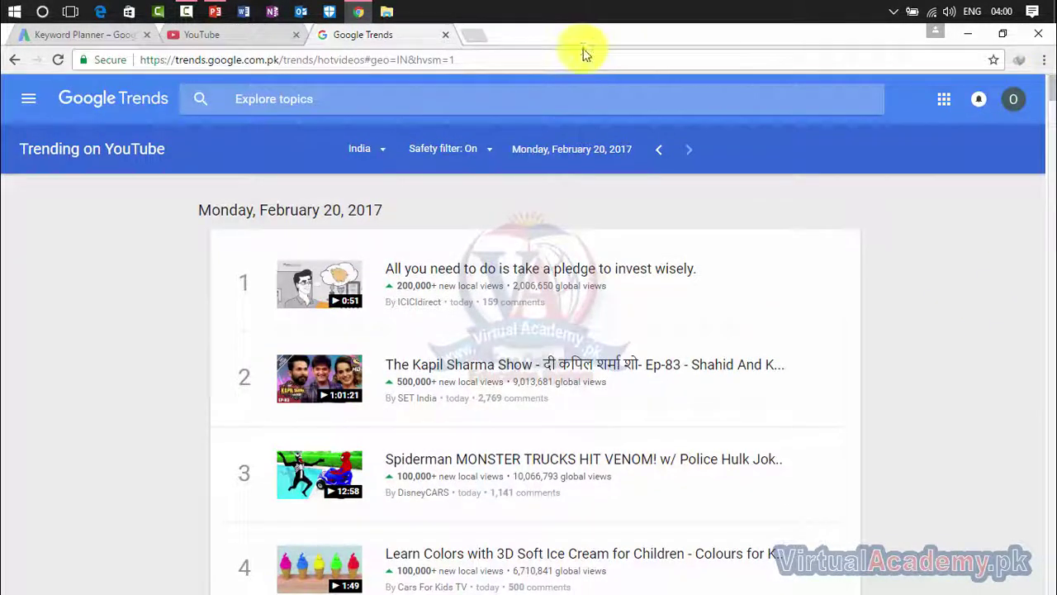
pyautogui.click(443, 35)
# - Open keywordtool.io in the YouTube tab, leaving the video edit page without saving its changes
pyautogui.click(405, 56)
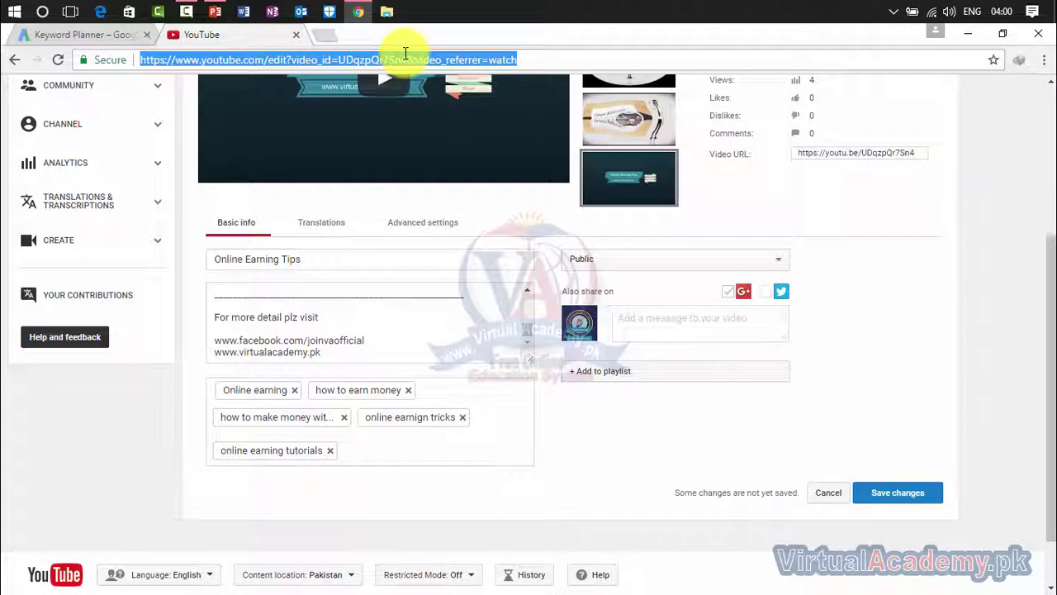
pyautogui.click(405, 58)
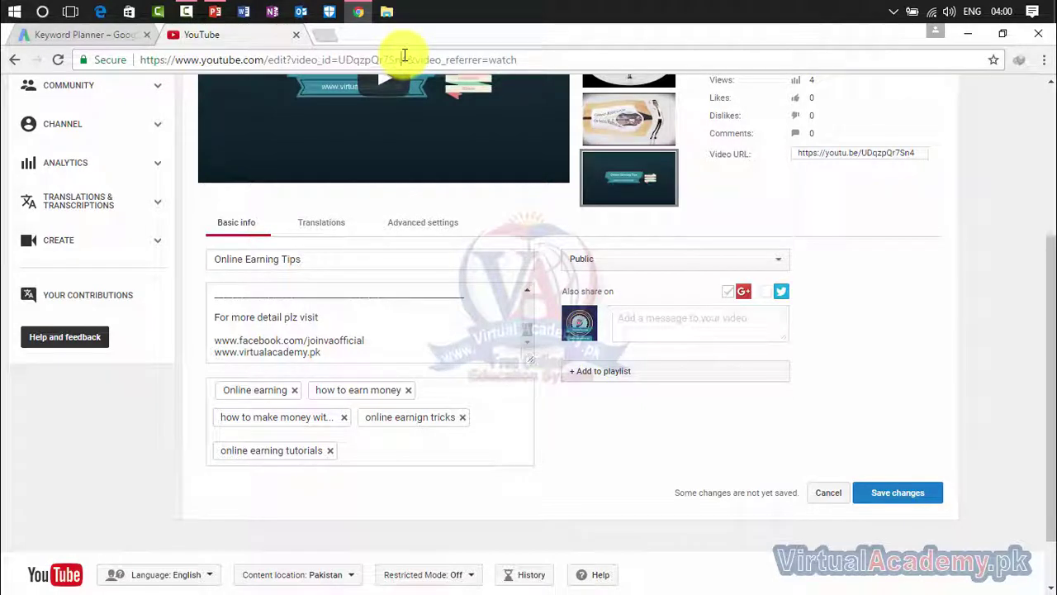
pyautogui.click(405, 56)
pyautogui.write('key')
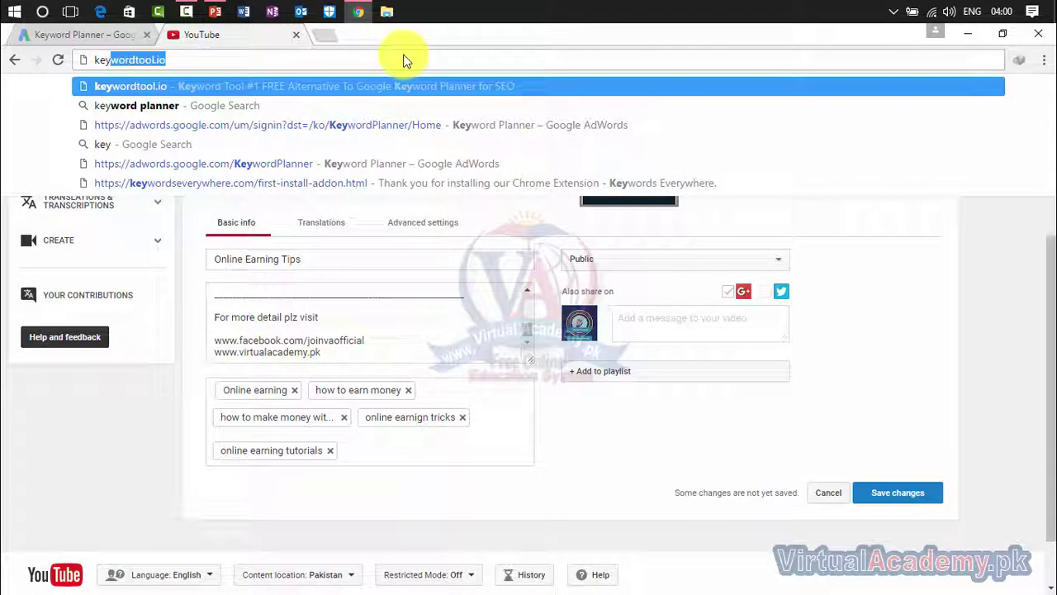
pyautogui.press('Return')
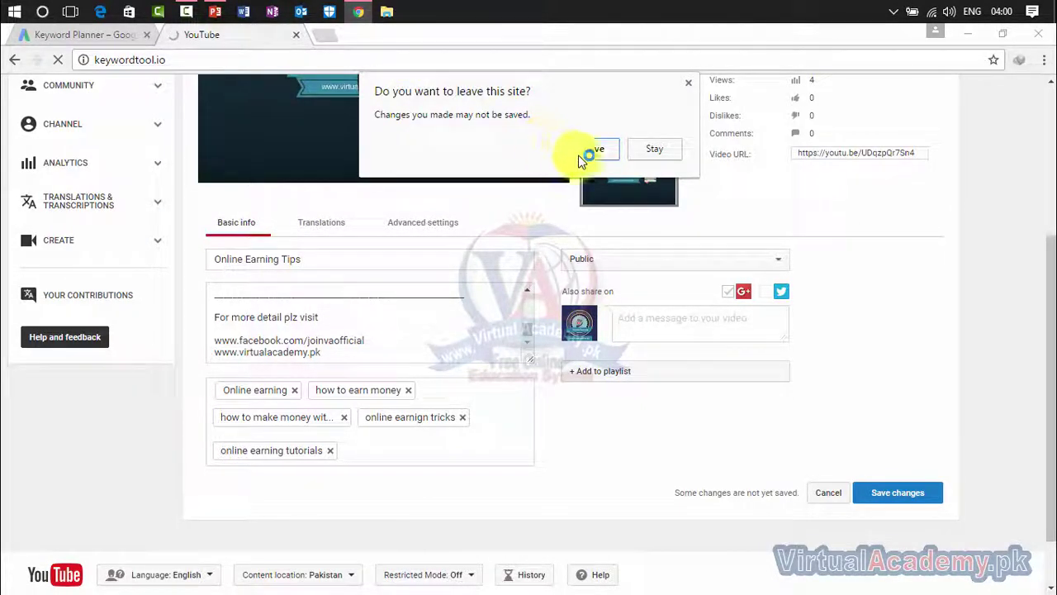
pyautogui.click(589, 151)
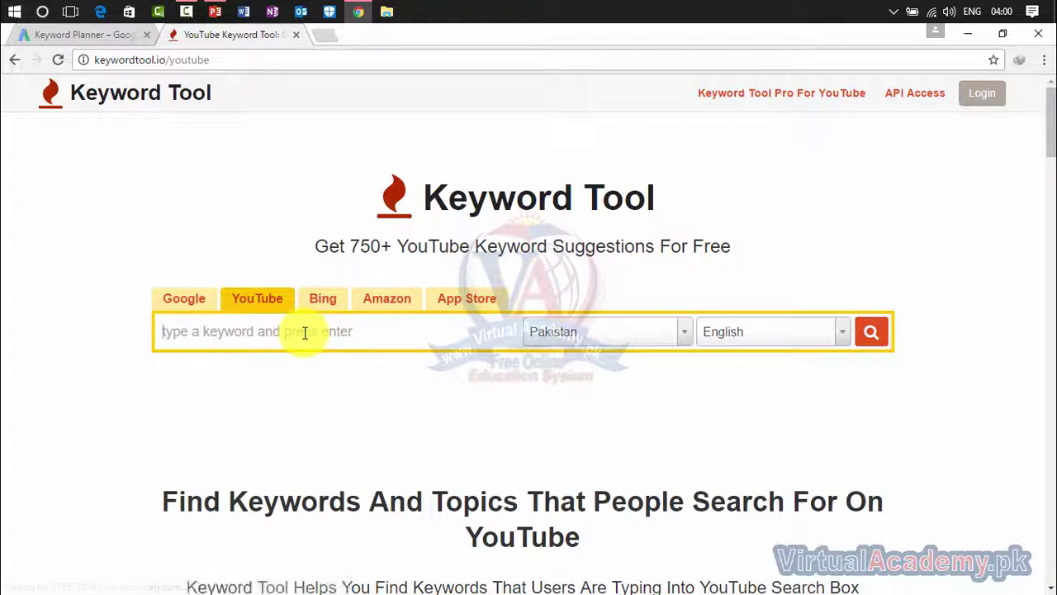
# - Search Keyword Tool's YouTube suggestions for "online earning" with Pakistan and English, and look through the suggested keywords
pyautogui.write('online earning')
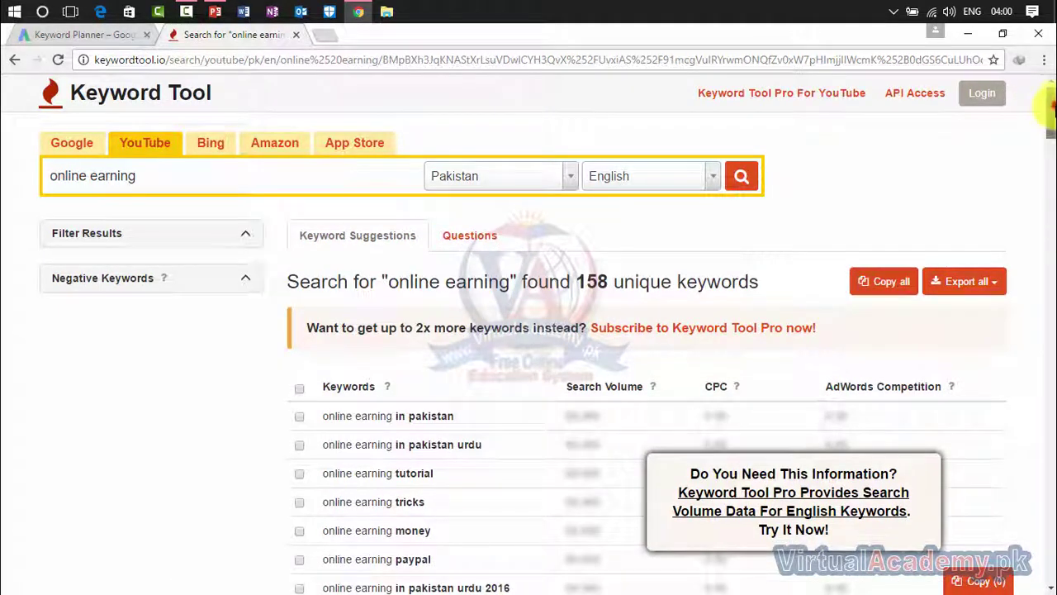
pyautogui.scroll(-3, 1051, 108)
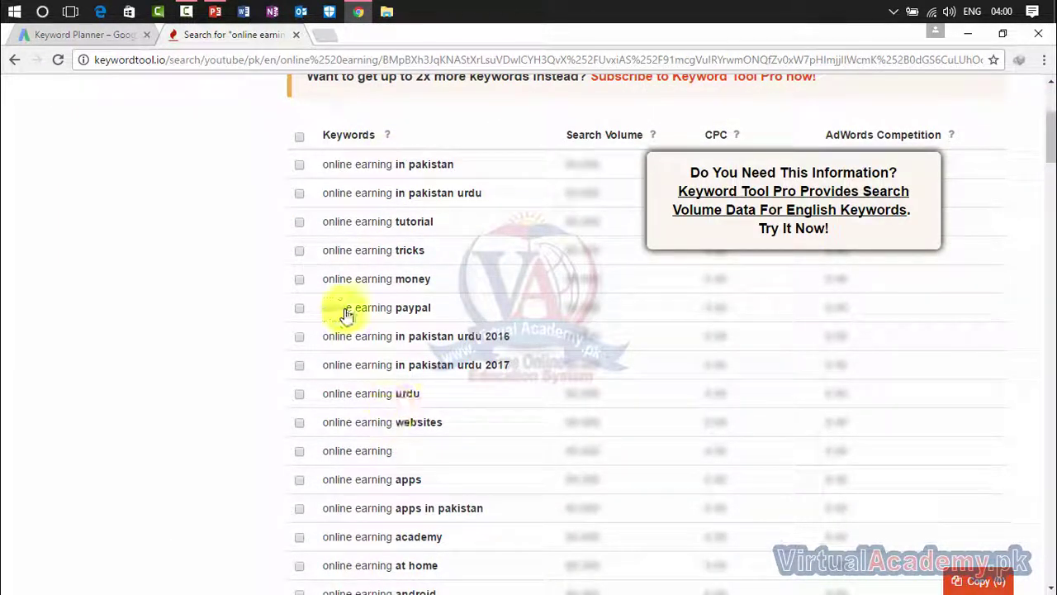
pyautogui.click(301, 138)
pyautogui.click(301, 138)
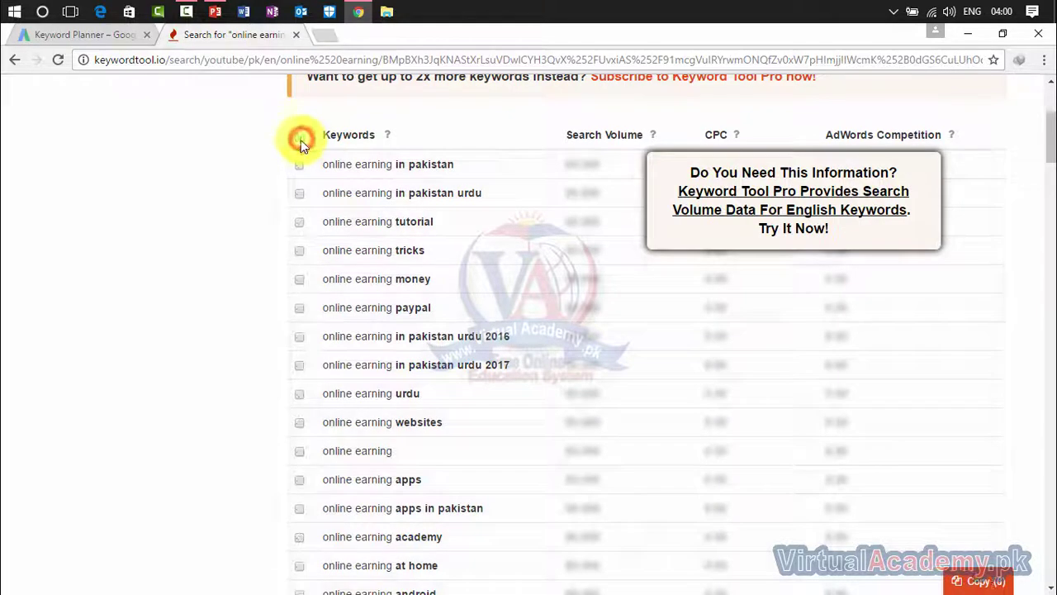
pyautogui.scroll(2, 1041, 146)
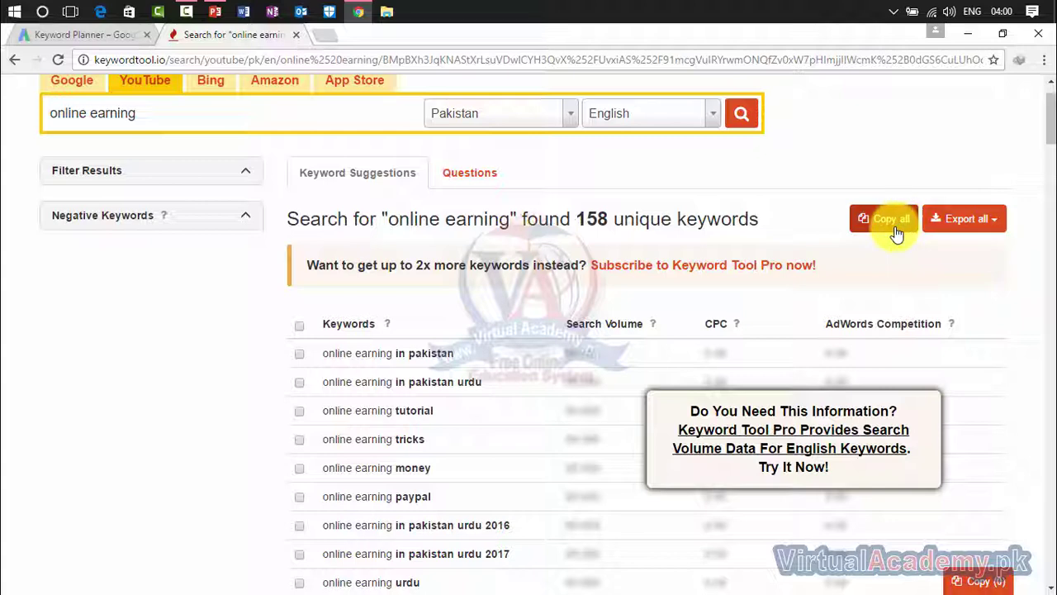
pyautogui.scroll(-3, 703, 171)
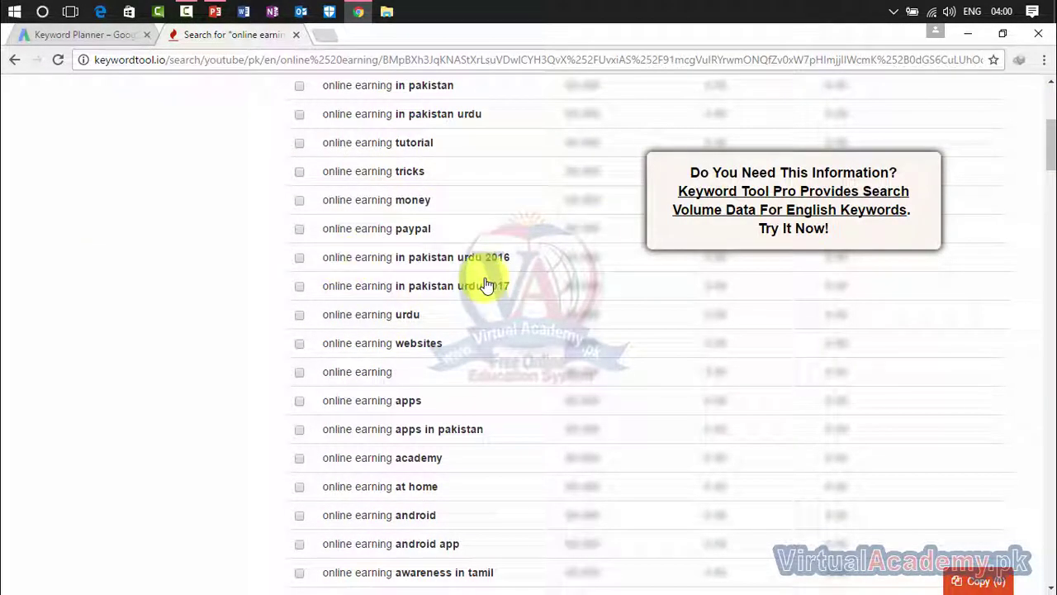
pyautogui.scroll(4, 1042, 137)
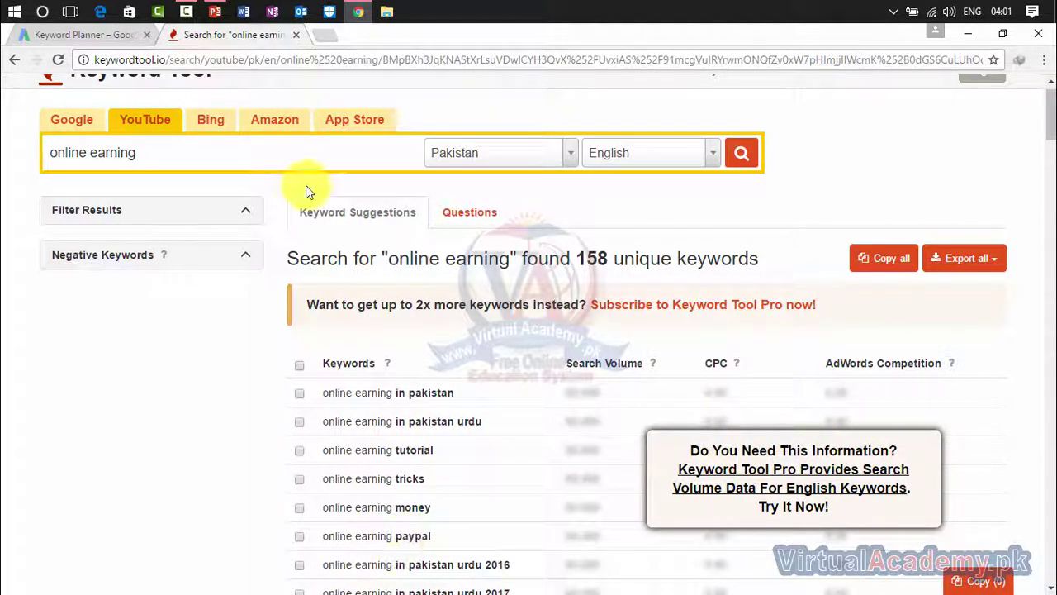
# - Open the Yoast Google Suggest Expander at yoast.com/suggest/
pyautogui.click(262, 55)
pyautogui.click(262, 54)
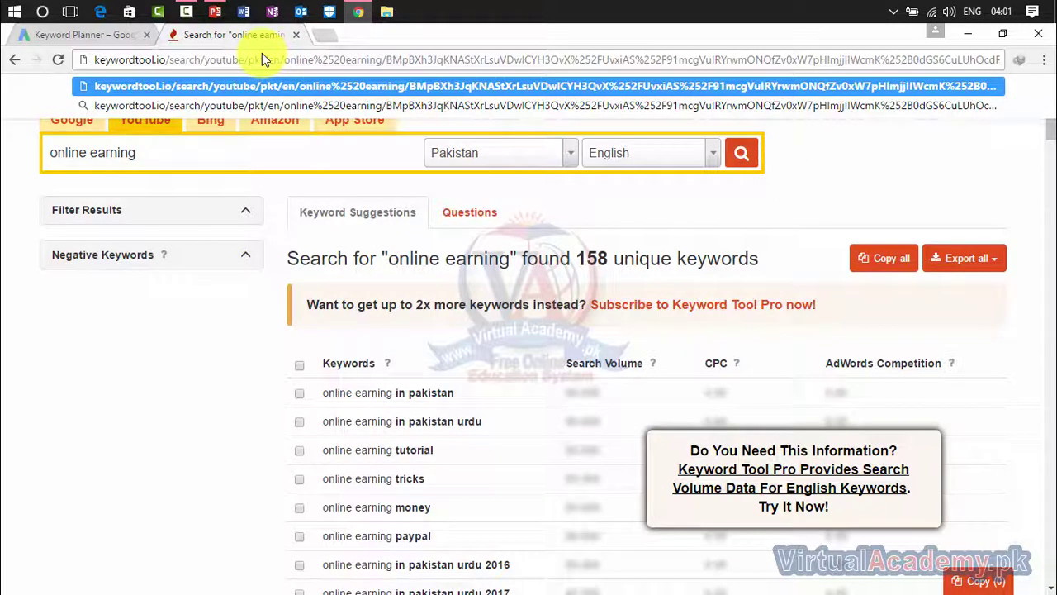
pyautogui.hotkey('ctrl', 'a')
pyautogui.write('yo')
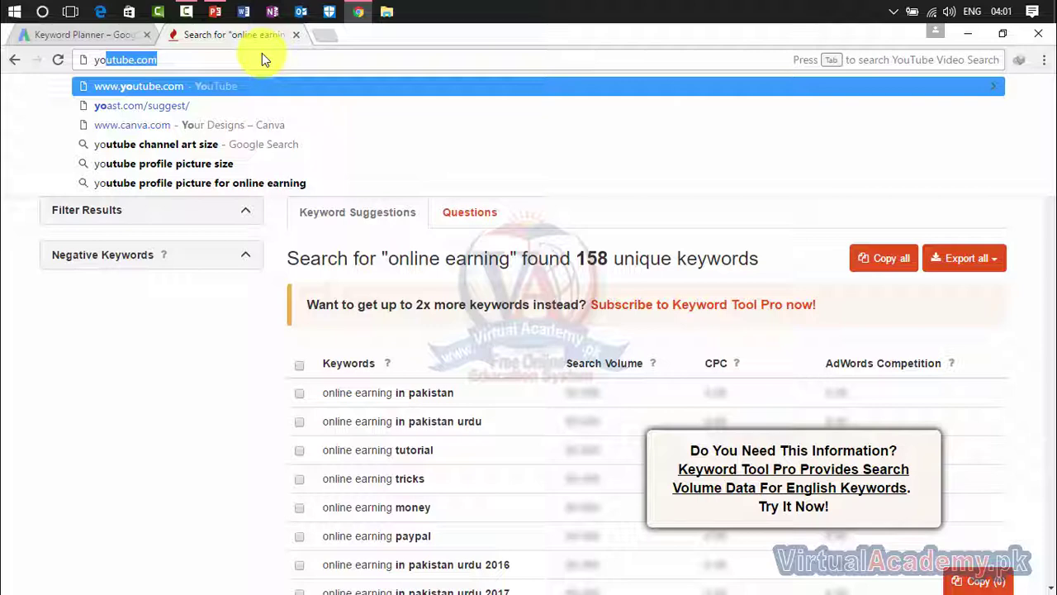
pyautogui.press('Down')
pyautogui.press('Return')
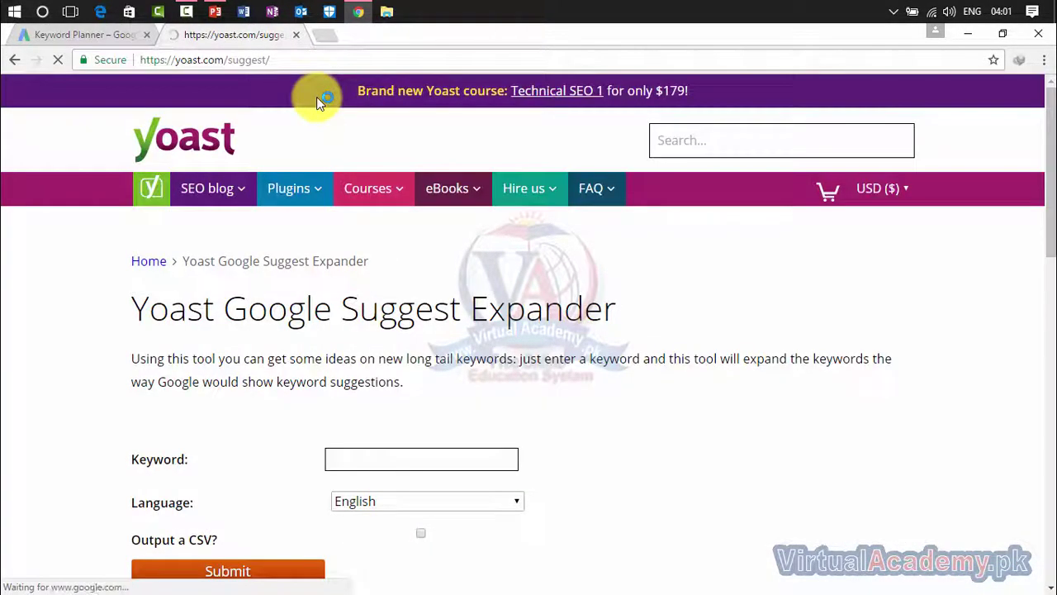
# - Submit the keyword "online money earning without investment at home in pakistan" in English with CSV output enabled
pyautogui.click(351, 464)
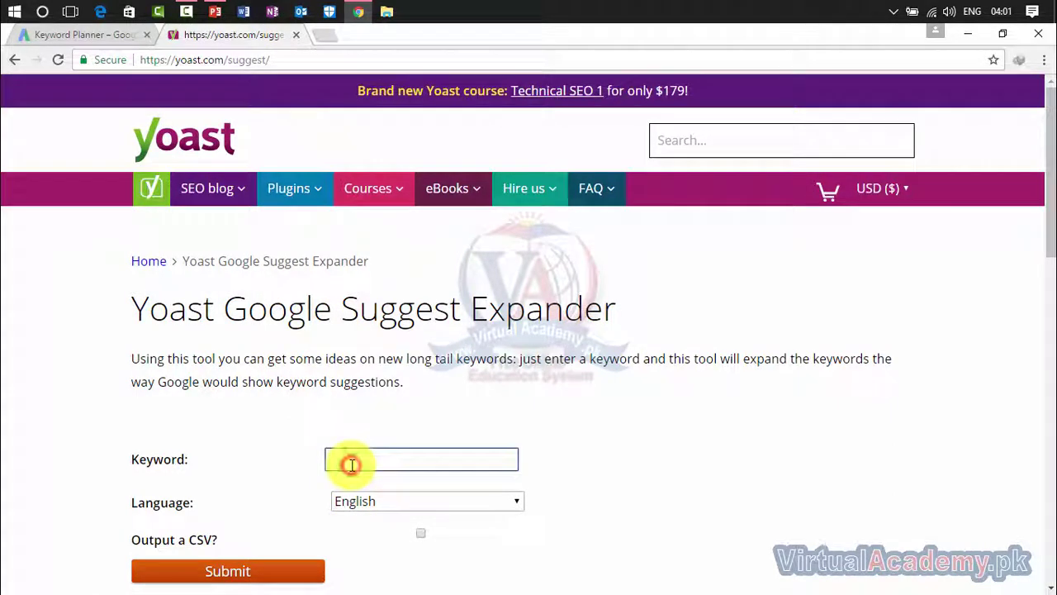
pyautogui.write('online')
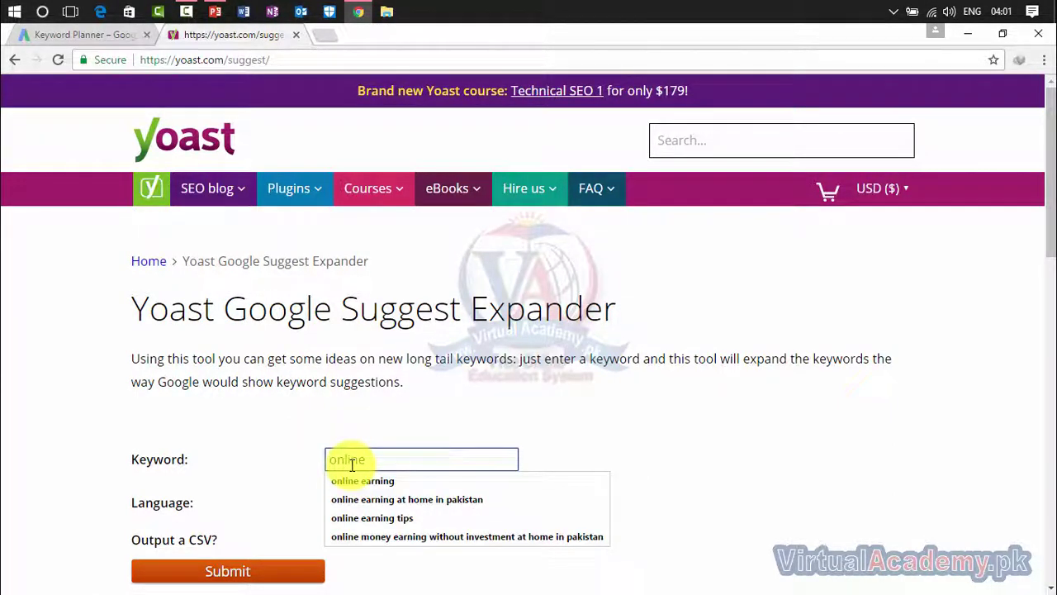
pyautogui.press('Up')
pyautogui.press('Return')
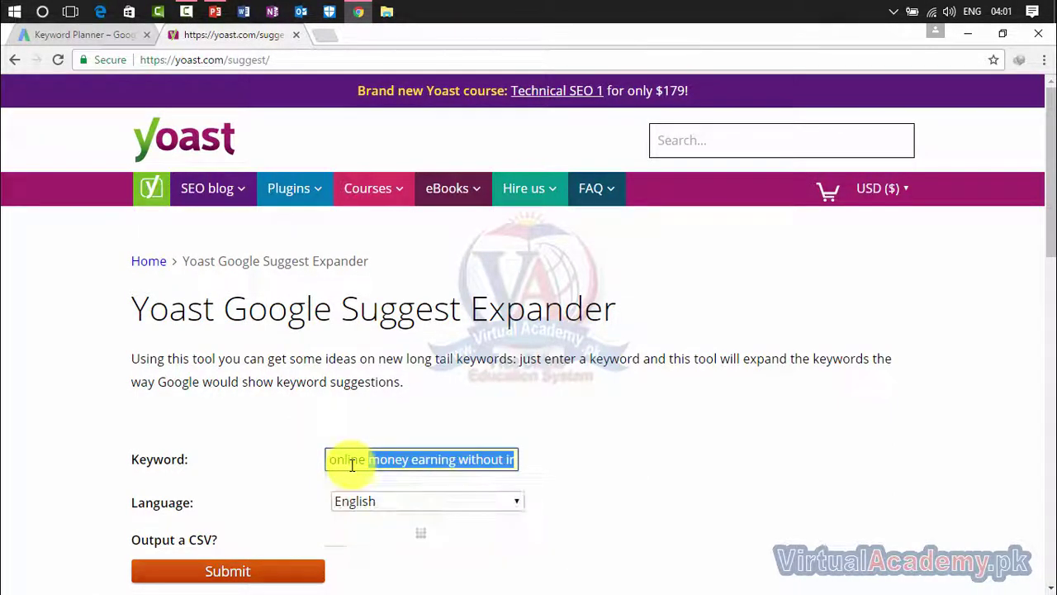
pyautogui.moveTo(1050, 216); pyautogui.dragTo(1049, 277)
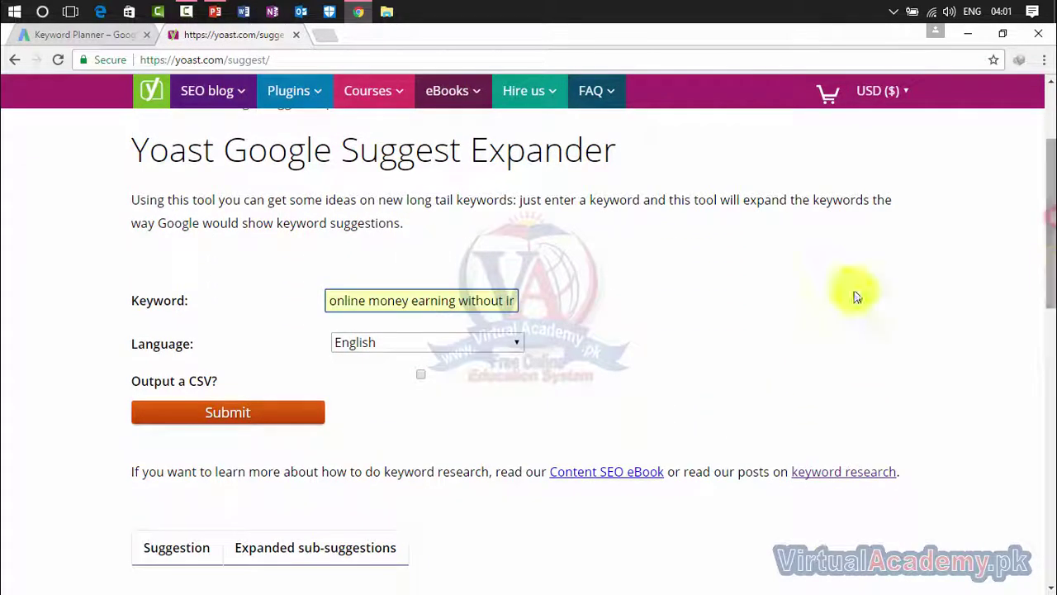
pyautogui.click(422, 375)
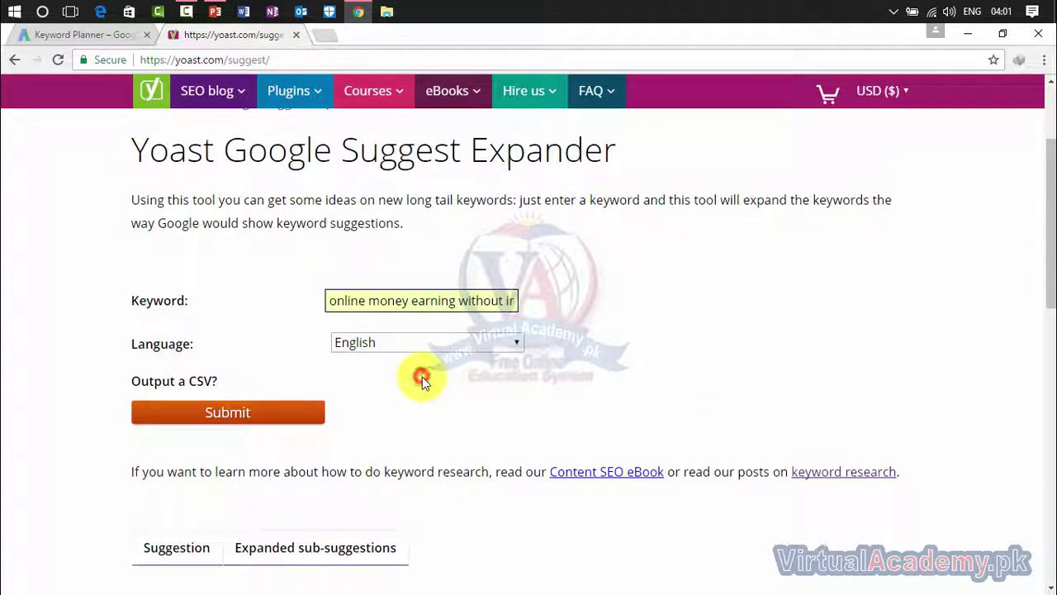
pyautogui.click(236, 413)
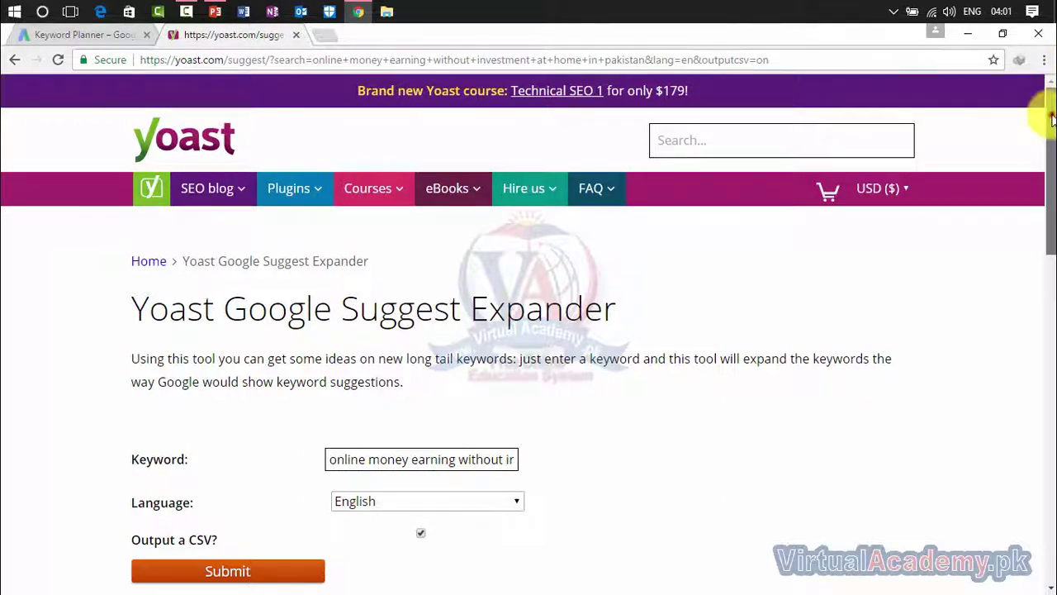
# - Resubmit the same long keyword and request the CSV for its suggest output
pyautogui.scroll(-3, 1041, 178)
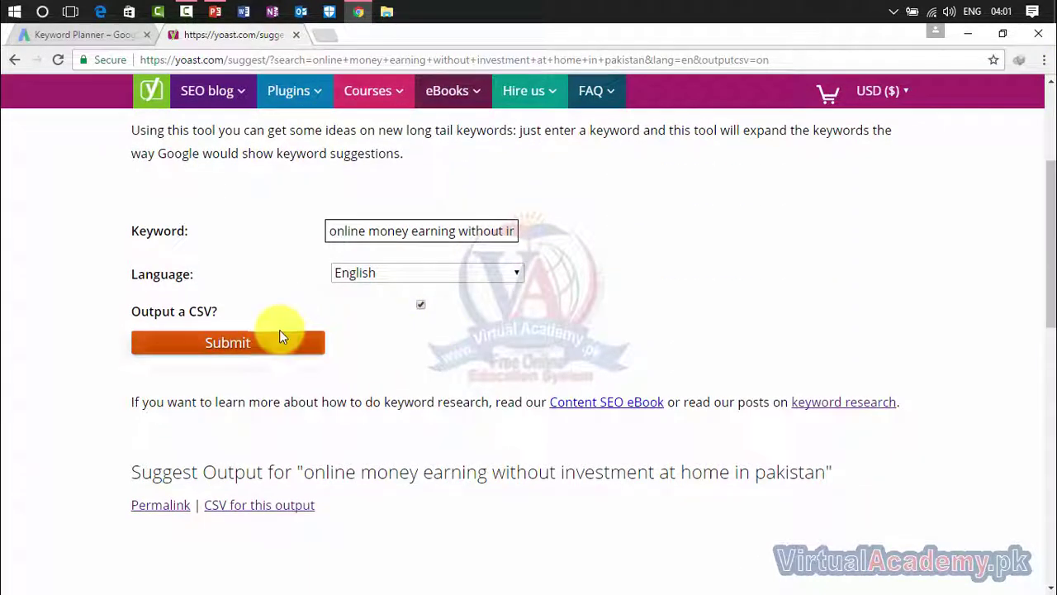
pyautogui.click(278, 344)
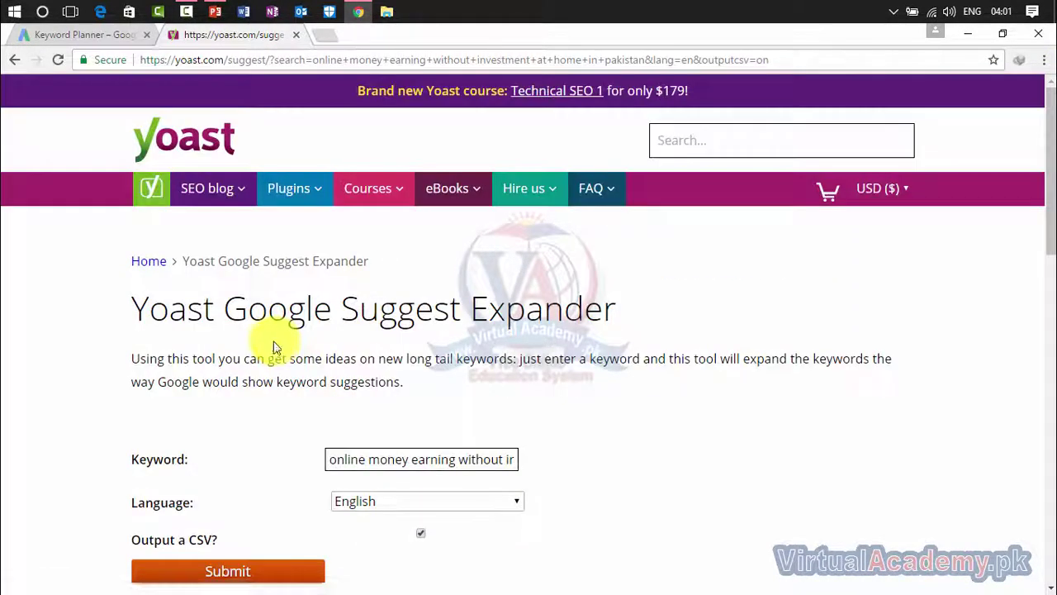
pyautogui.moveTo(1046, 160); pyautogui.dragTo(1038, 307)
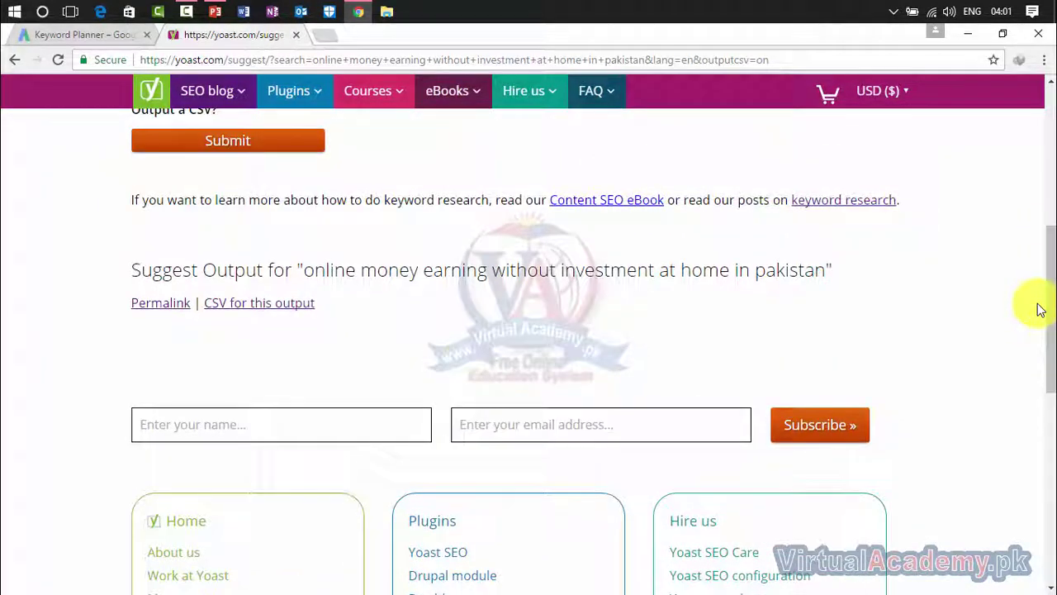
pyautogui.click(299, 304)
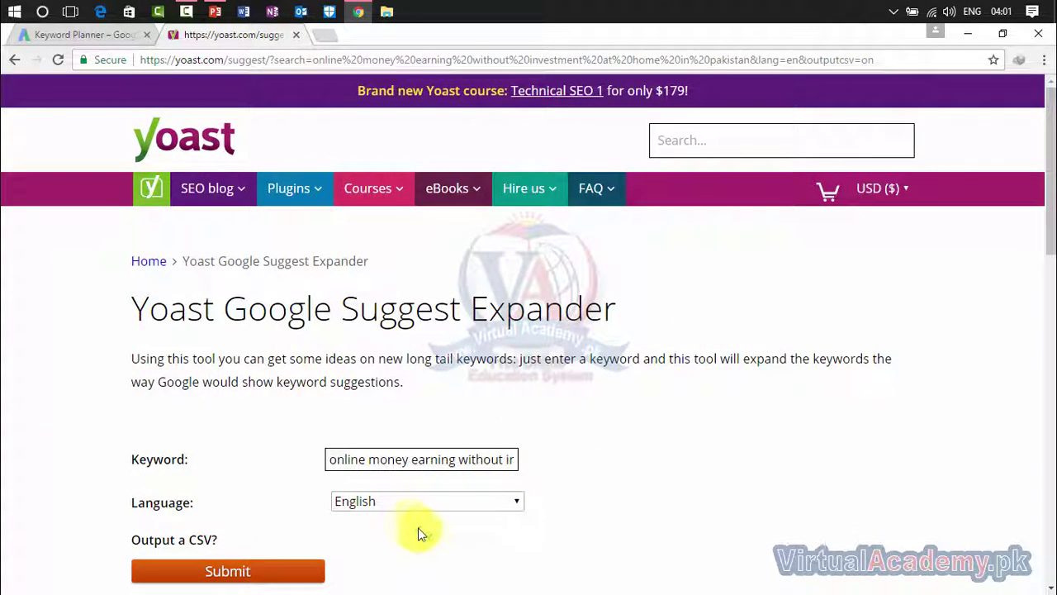
# - Replace the keyword with "online earning" and submit it to download the suggestions as a CSV
pyautogui.doubleClick(431, 459)
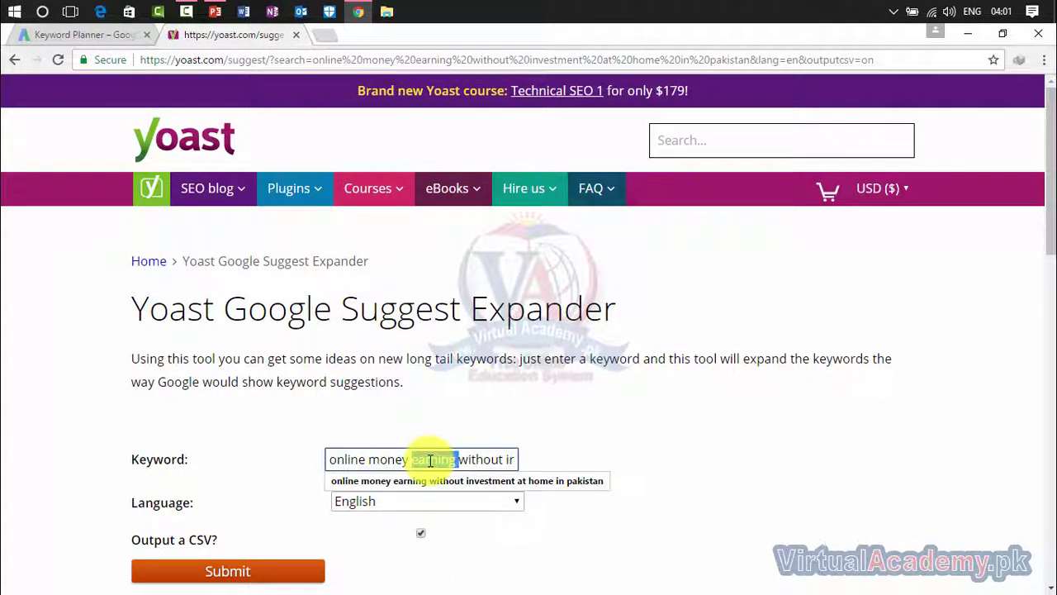
pyautogui.tripleClick(431, 460)
pyautogui.write('on')
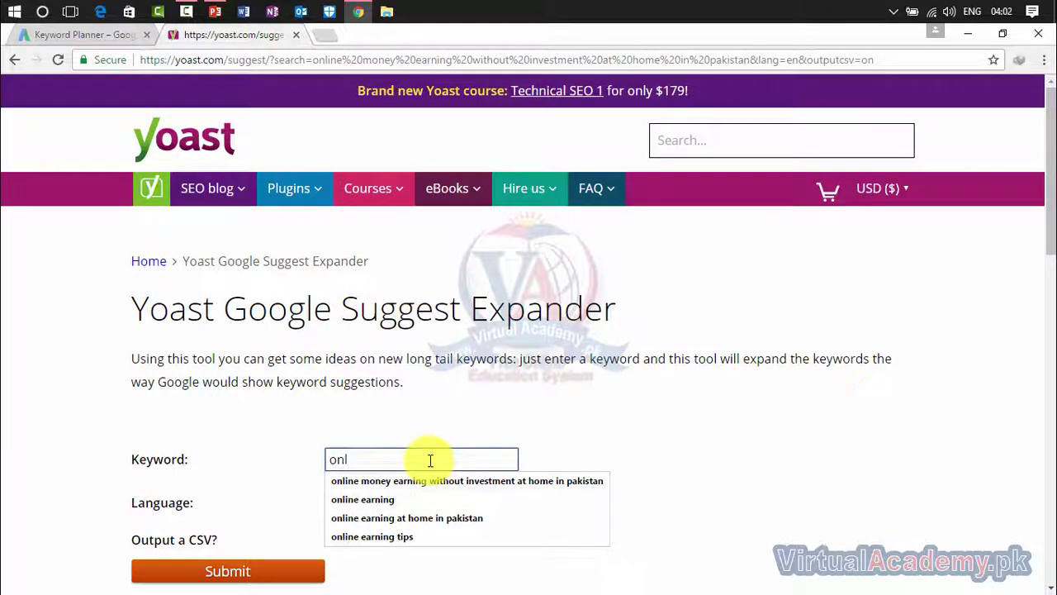
pyautogui.write('l')
pyautogui.press('Down')
pyautogui.press('Down')
pyautogui.press('Return')
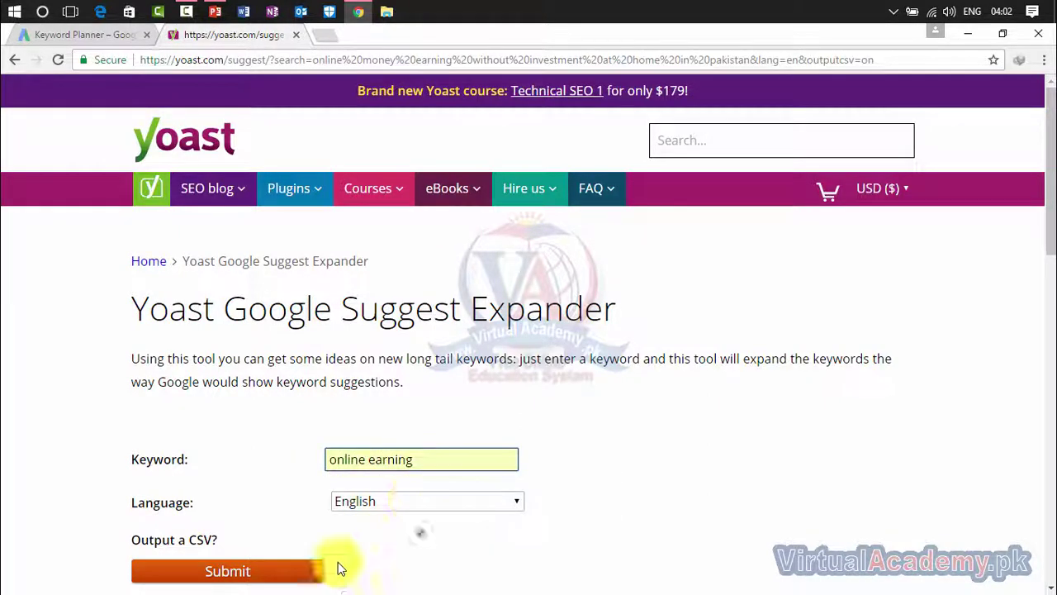
pyautogui.click(291, 573)
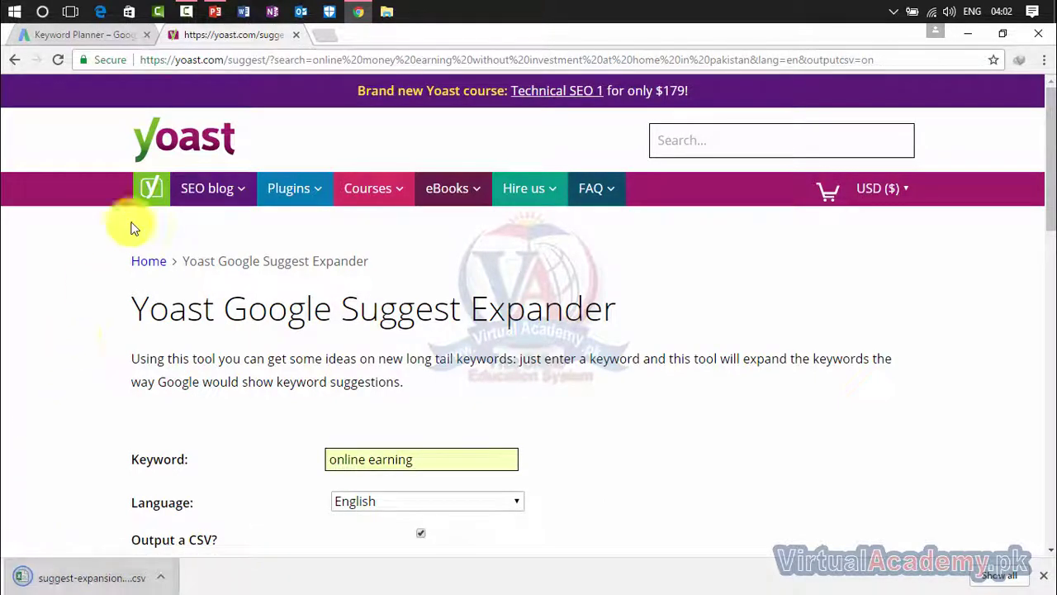
# - Open the downloaded CSV in Excel, look through the expanded suggestions under "online earning a" and close the workbook
pyautogui.click(136, 577)
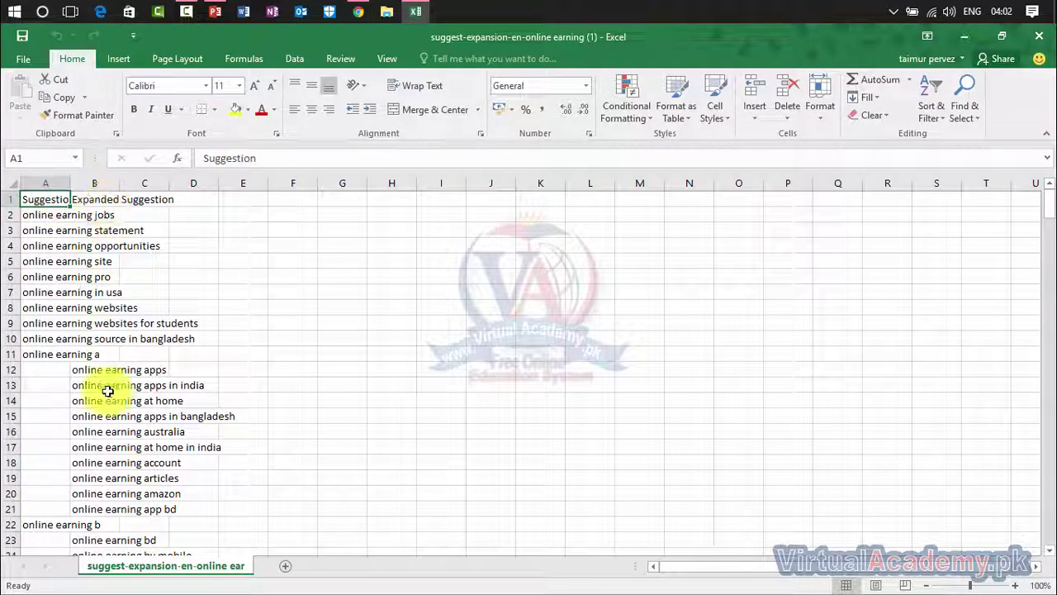
pyautogui.click(87, 370)
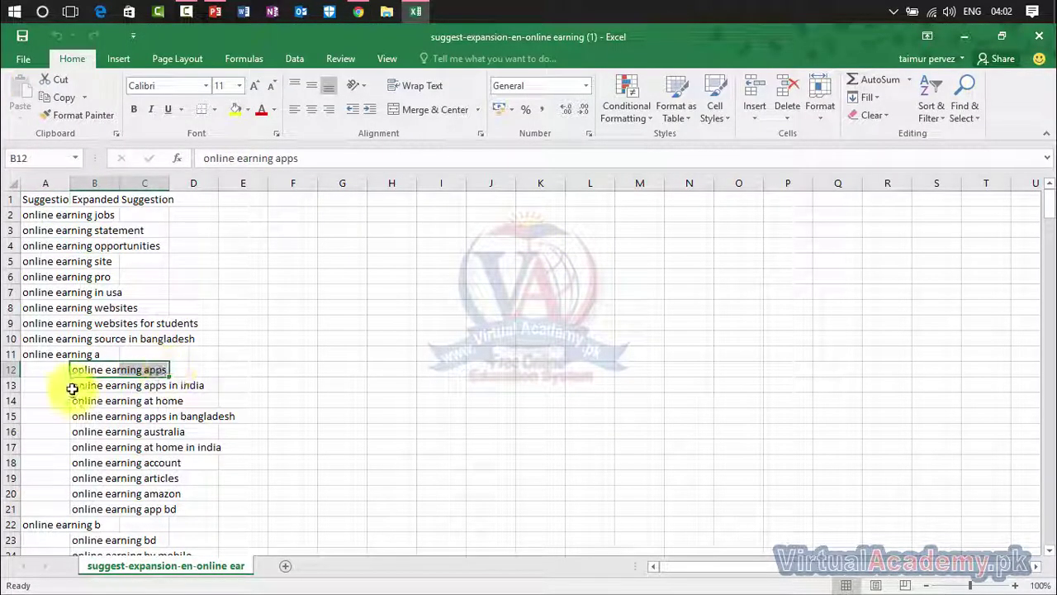
pyautogui.moveTo(75, 385); pyautogui.dragTo(204, 382)
pyautogui.moveTo(101, 416); pyautogui.dragTo(204, 411)
pyautogui.click(169, 351)
pyautogui.moveTo(162, 368); pyautogui.dragTo(85, 528)
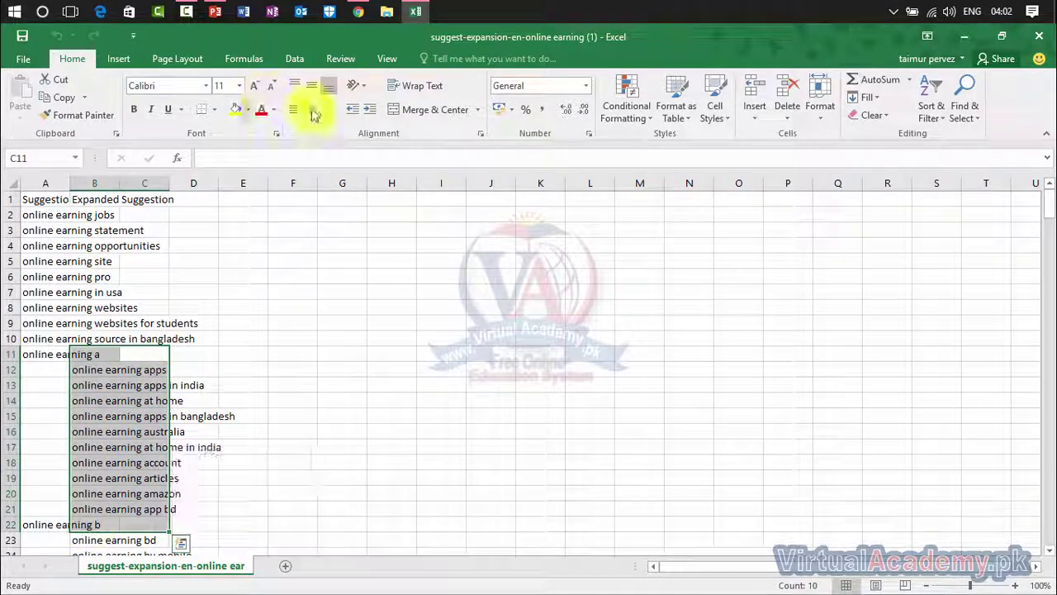
pyautogui.click(1042, 37)
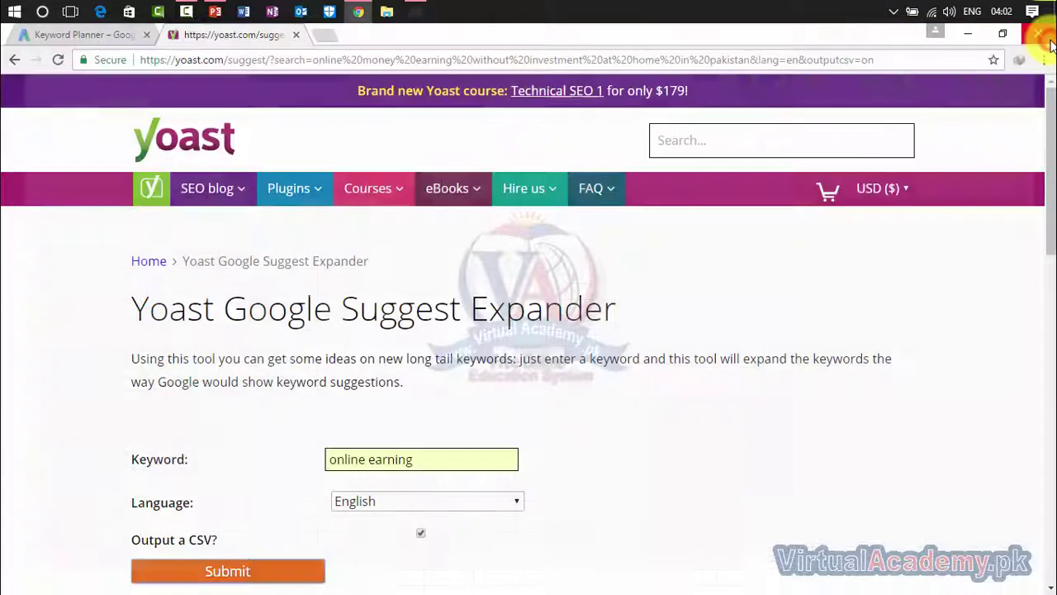